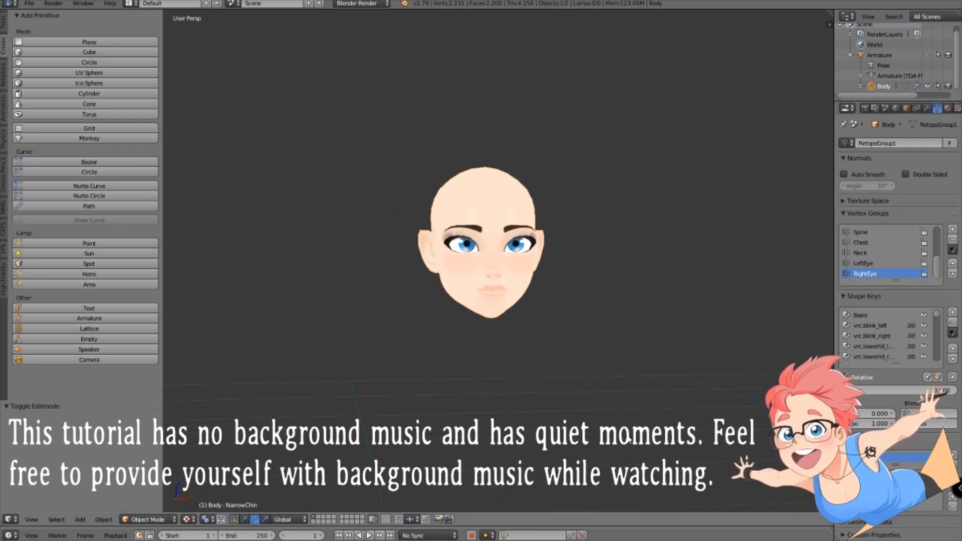
Examine the bald head model from the front and from both sides, close up and at a distance.
{"action": "mouse_move", "coordinate": [616, 439]}
{"action": "middle_mouse_down"}
{"action": "mouse_move", "coordinate": [510, 435]}
{"action": "mouse_move", "coordinate": [609, 430]}
{"action": "middle_mouse_up"}
{"action": "scroll", "coordinate": [576, 424], "scroll_direction": "up", "scroll_amount": 2}
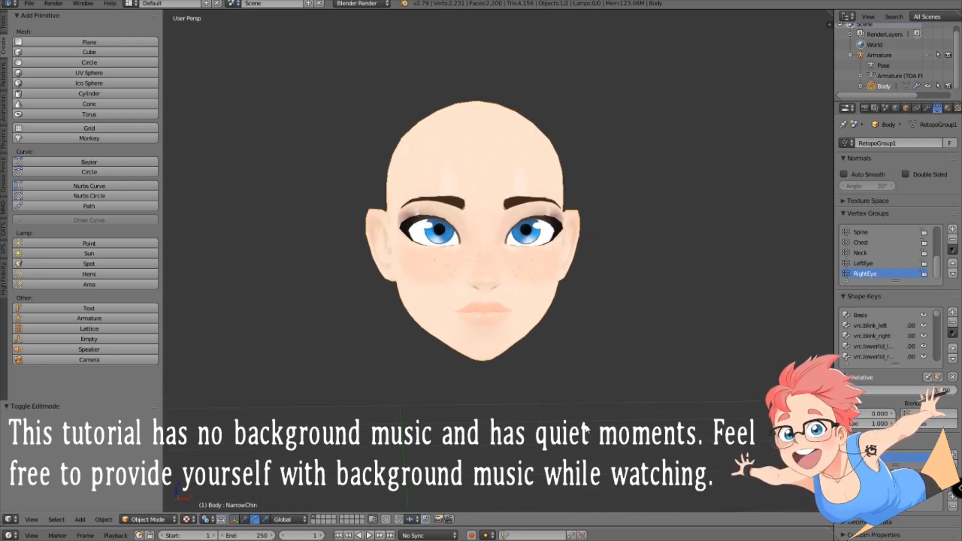
{"action": "middle_click_drag", "start_coordinate": [487, 413], "coordinate": [544, 407]}
{"action": "scroll", "coordinate": [499, 409], "scroll_direction": "down", "scroll_amount": 3}
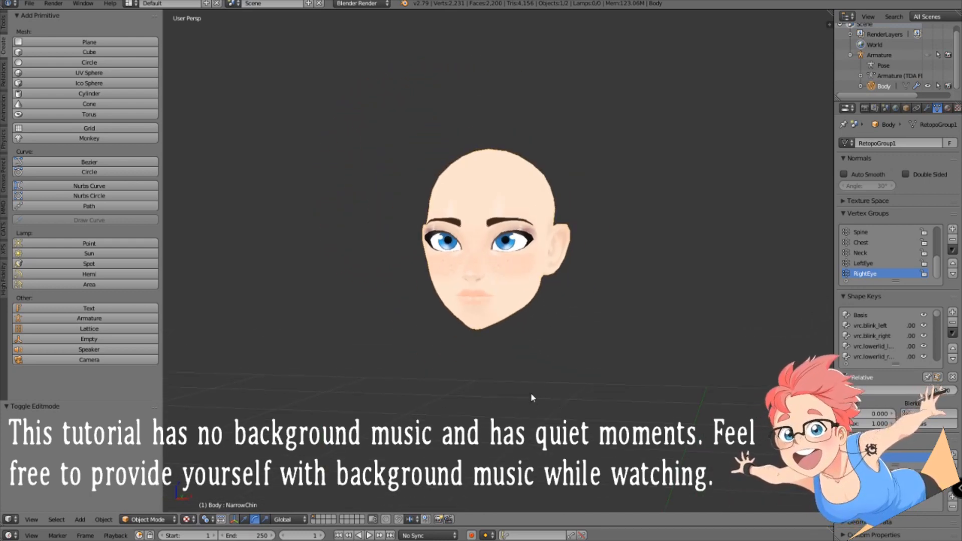
{"action": "middle_click_drag", "start_coordinate": [472, 393], "coordinate": [609, 390]}
{"action": "scroll", "coordinate": [480, 384], "scroll_direction": "up", "scroll_amount": 2}
{"action": "scroll", "coordinate": [558, 410], "scroll_direction": "down", "scroll_amount": 2}
{"action": "scroll", "coordinate": [547, 401], "scroll_direction": "up", "scroll_amount": 1}
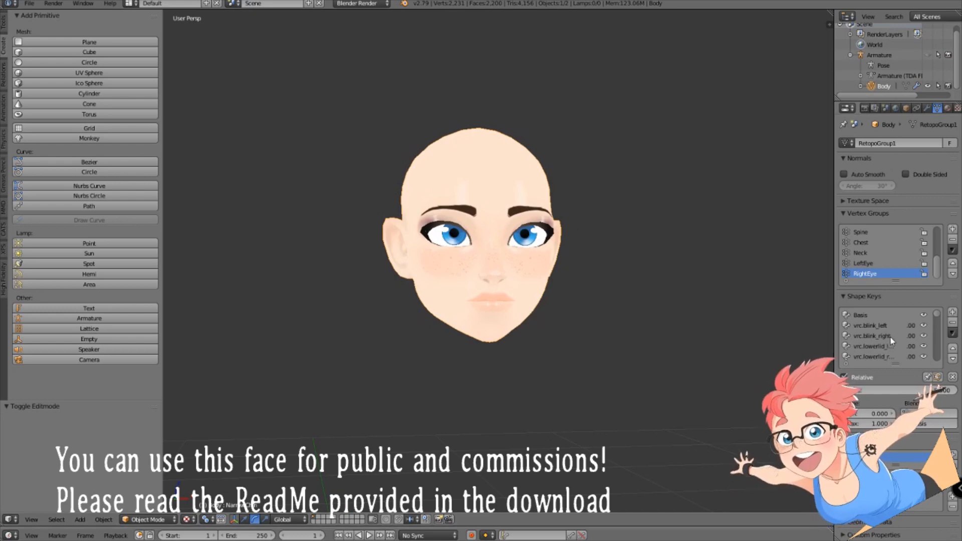
Open the SamplePreview image from the LyraFemaleFacePackage folder, view its sample faces, and close the image.
{"action": "mouse_move", "coordinate": [2, 170]}
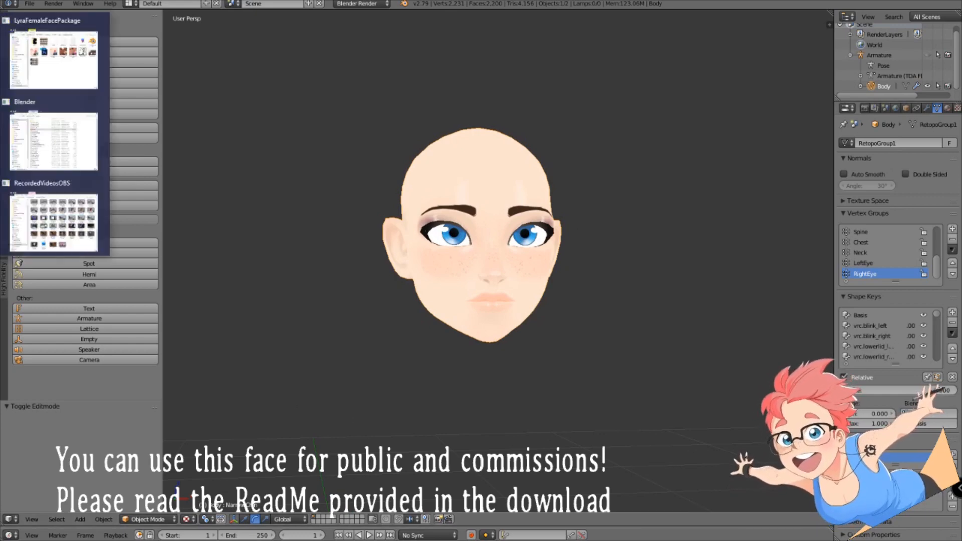
{"action": "left_click", "coordinate": [42, 55]}
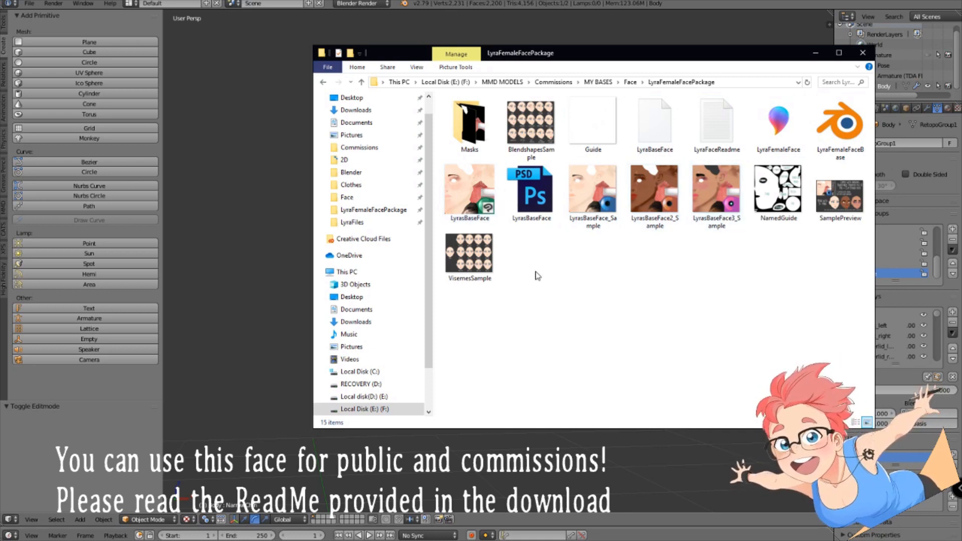
{"action": "double_click", "coordinate": [844, 189]}
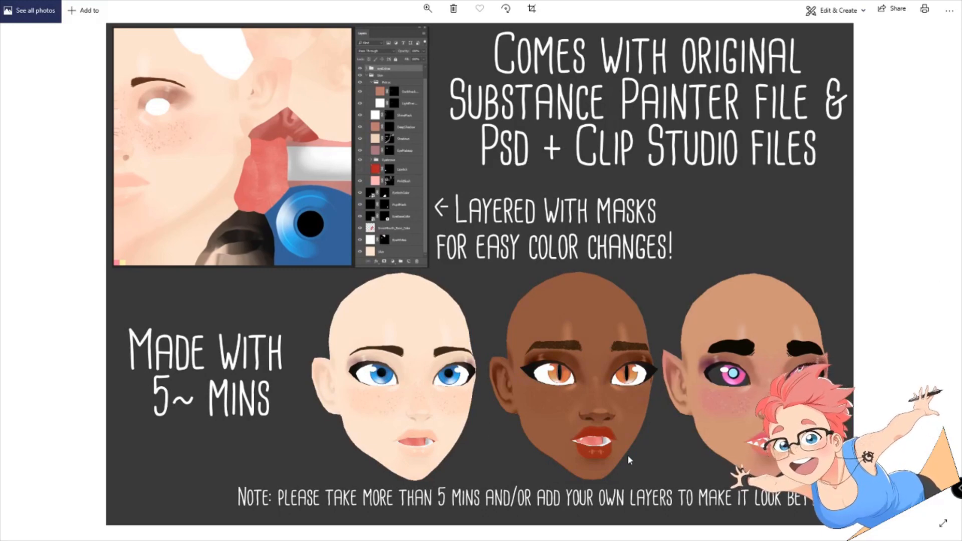
{"action": "left_click_drag", "start_coordinate": [753, 1], "coordinate": [410, 41]}
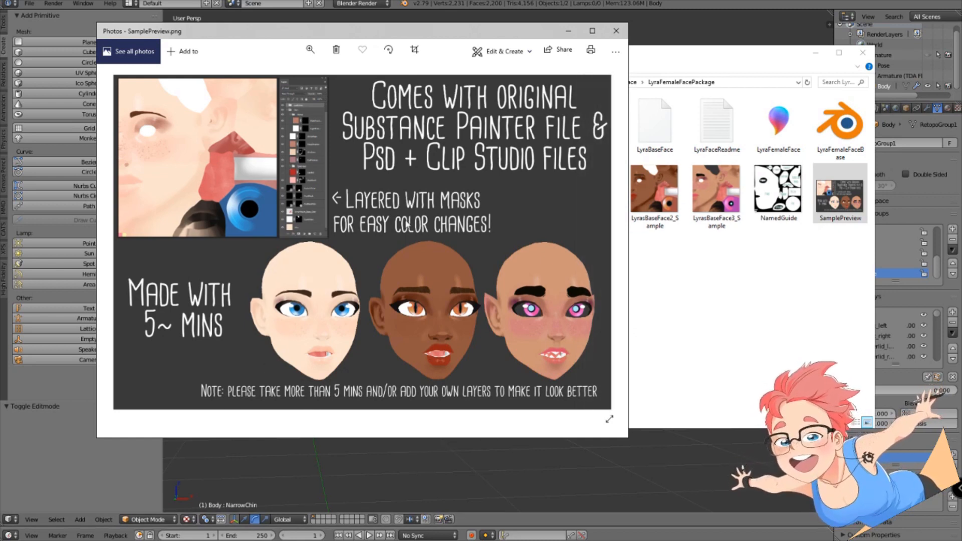
{"action": "left_click", "coordinate": [617, 31]}
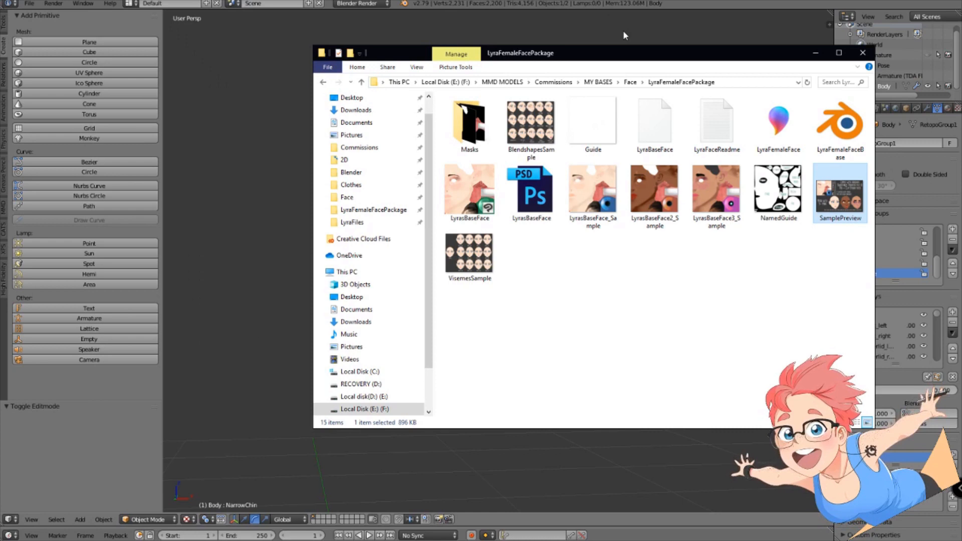
Return to Blender and examine the head model and its eyes, ears and lips from different angles.
{"action": "left_click", "coordinate": [301, 221]}
{"action": "scroll", "coordinate": [646, 309], "scroll_direction": "down", "scroll_amount": 2}
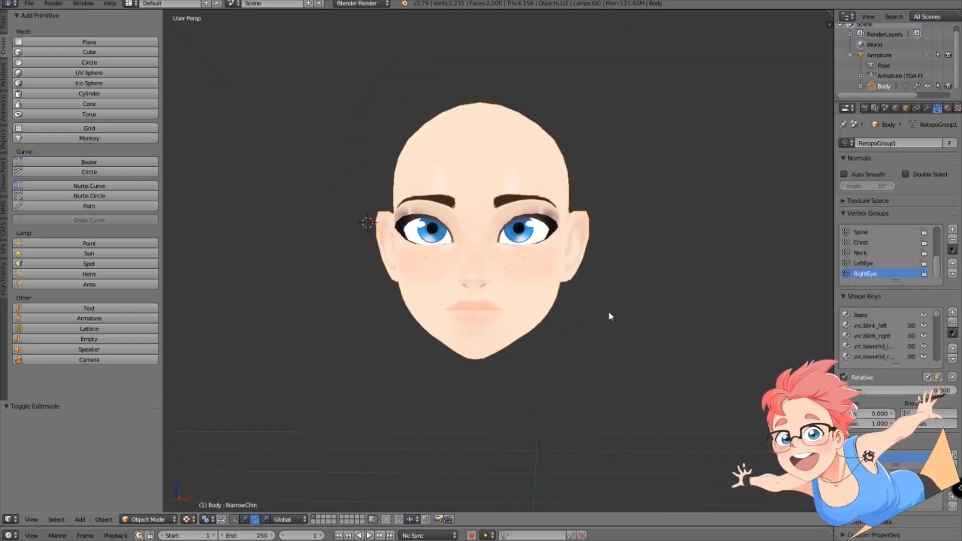
{"action": "left_click", "coordinate": [198, 62]}
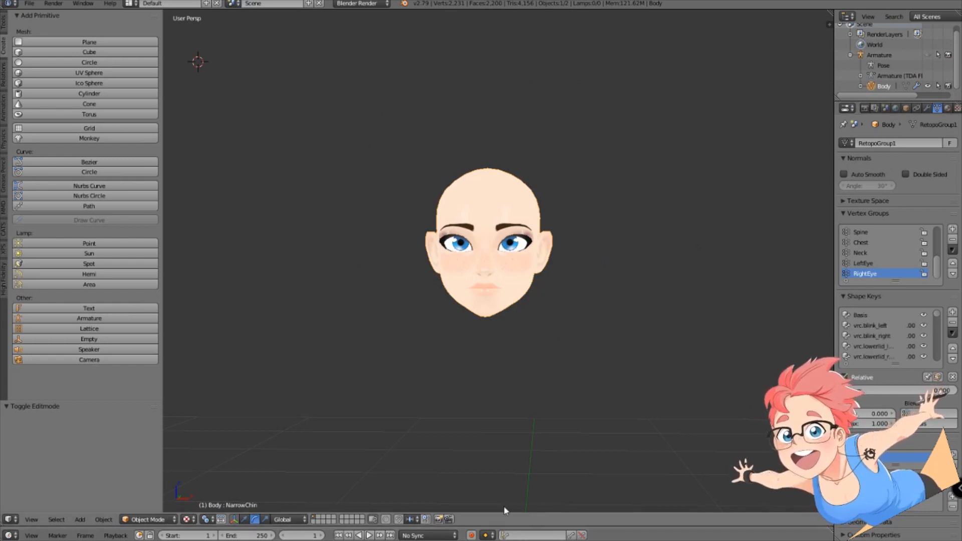
{"action": "scroll", "coordinate": [513, 332], "scroll_direction": "up", "scroll_amount": 1}
{"action": "middle_click_drag", "start_coordinate": [578, 337], "coordinate": [558, 399]}
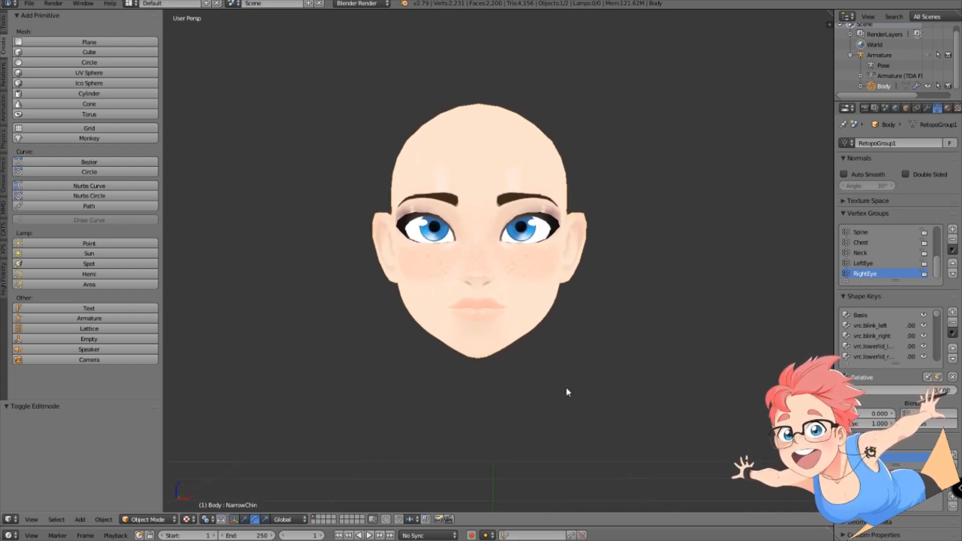
{"action": "middle_click_drag", "start_coordinate": [689, 451], "coordinate": [548, 422]}
{"action": "key", "text": "KP_1"}
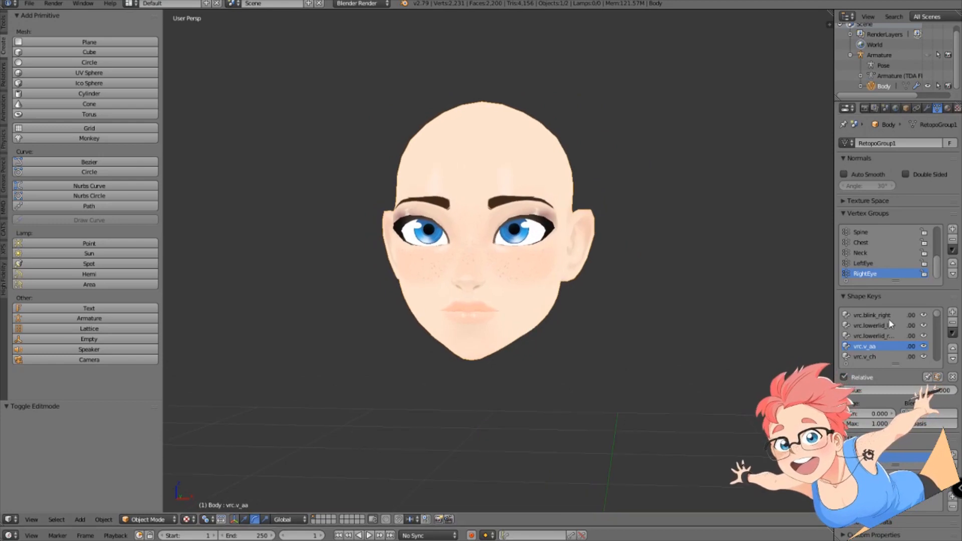
{"action": "scroll", "coordinate": [891, 346], "scroll_direction": "up", "scroll_amount": 2}
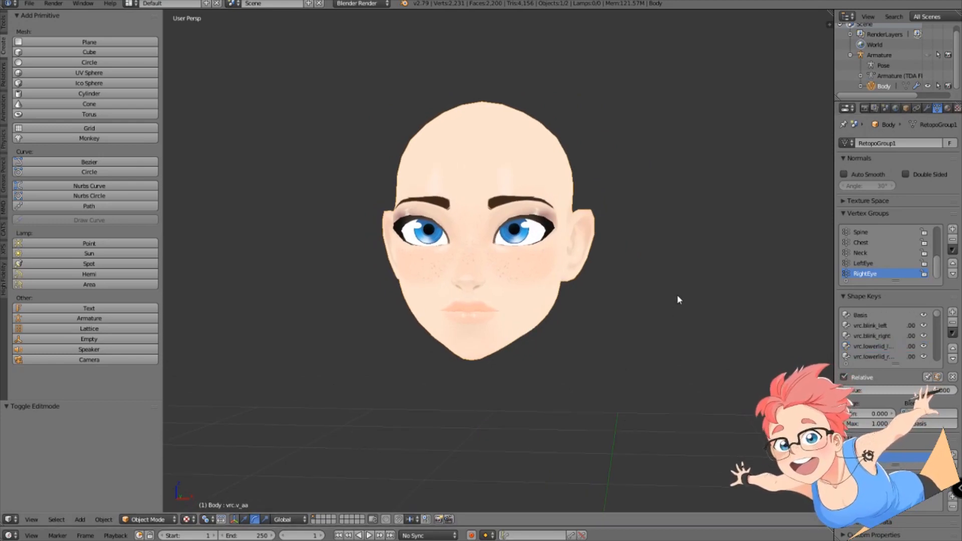
{"action": "middle_click_drag", "start_coordinate": [612, 316], "coordinate": [403, 311]}
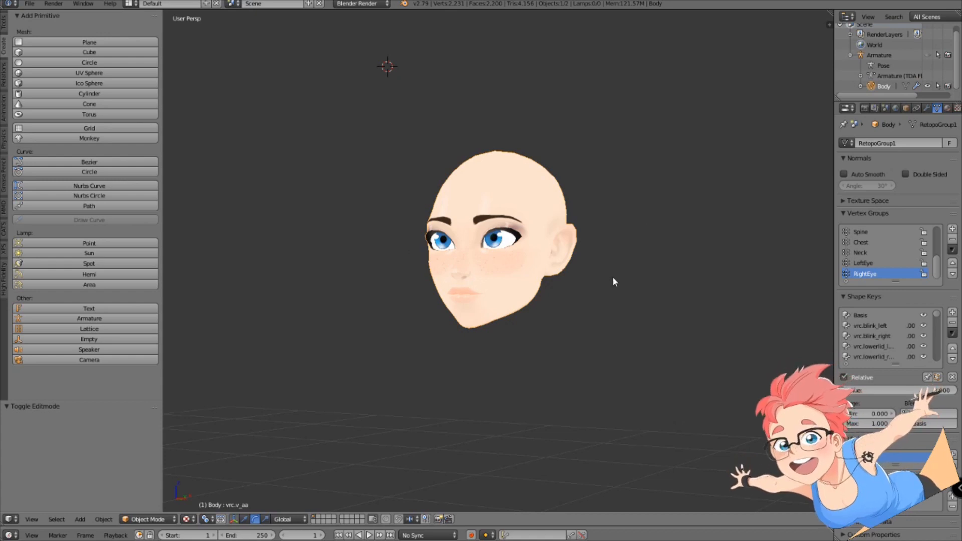
{"action": "middle_click_drag", "start_coordinate": [389, 379], "coordinate": [435, 378]}
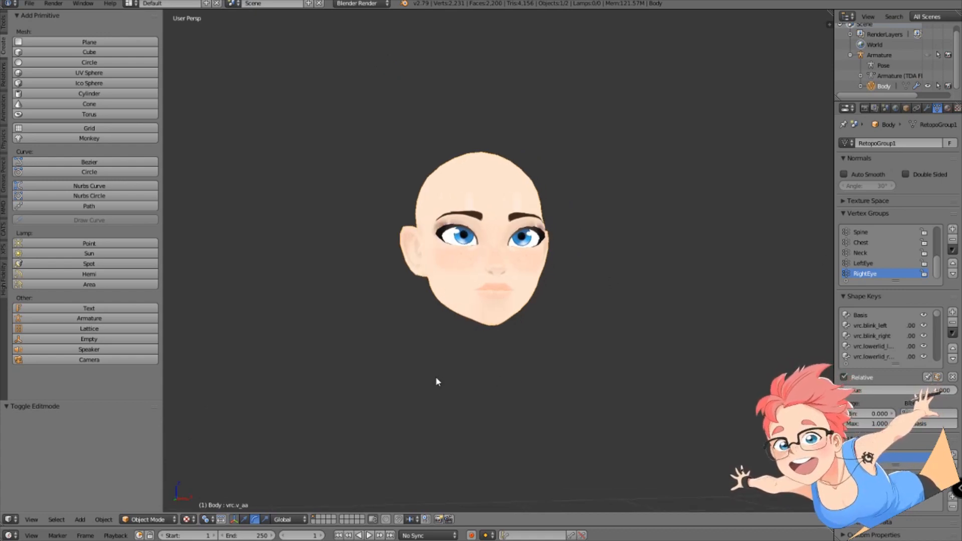
{"action": "scroll", "coordinate": [435, 378], "scroll_direction": "up", "scroll_amount": 2}
{"action": "middle_click_drag", "start_coordinate": [651, 389], "coordinate": [550, 391]}
{"action": "scroll", "coordinate": [550, 391], "scroll_direction": "up", "scroll_amount": 1}
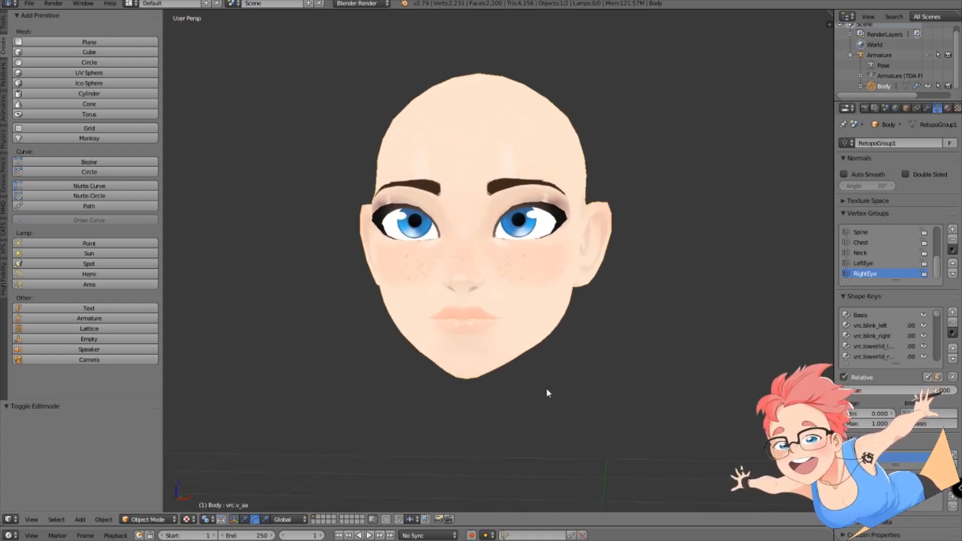
Preview the vrc.blink_left shape key at 1.00, reset it, and briefly try the vrc.v_aa shape key.
{"action": "left_click", "coordinate": [871, 326]}
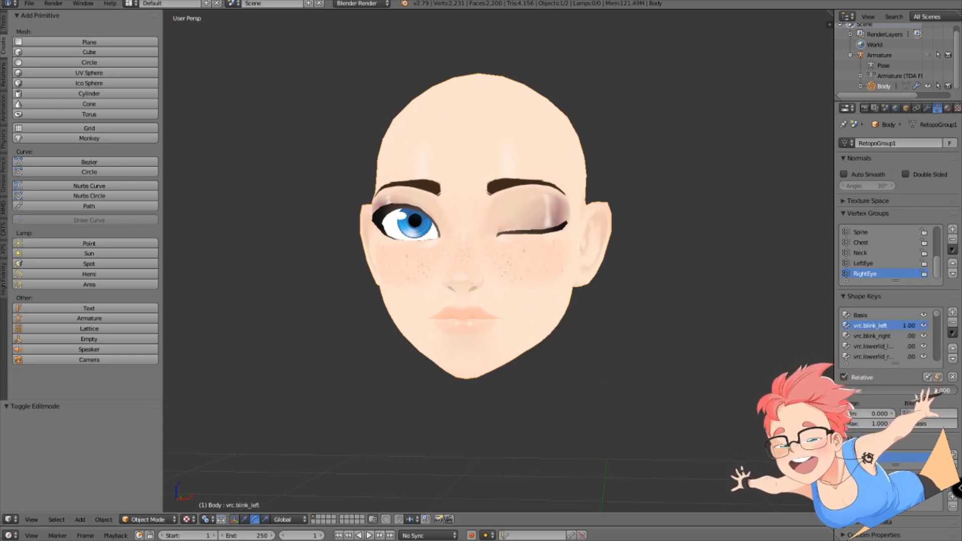
{"action": "scroll", "coordinate": [870, 328], "scroll_direction": "down", "scroll_amount": 1}
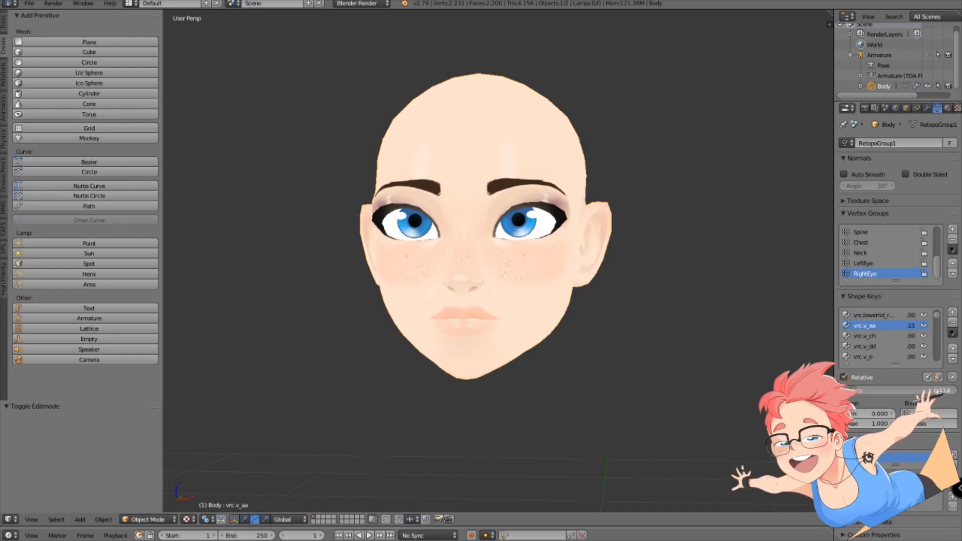
{"action": "scroll", "coordinate": [658, 366], "scroll_direction": "up", "scroll_amount": 2}
{"action": "scroll", "coordinate": [877, 349], "scroll_direction": "down", "scroll_amount": 1}
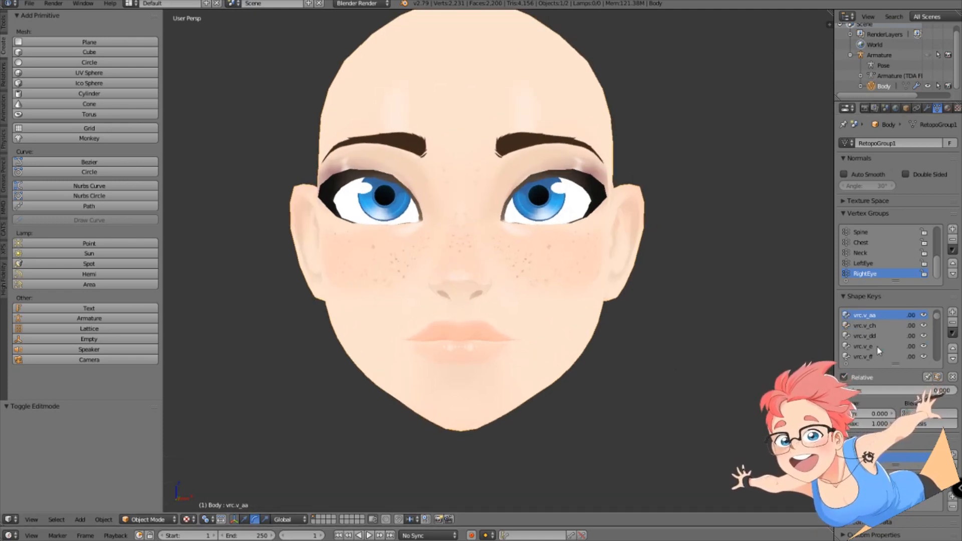
Preview the vrc.v_ih shape key on the mouth at 1.00, and reset it to 0.
{"action": "left_click_drag", "start_coordinate": [856, 394], "coordinate": [947, 392]}
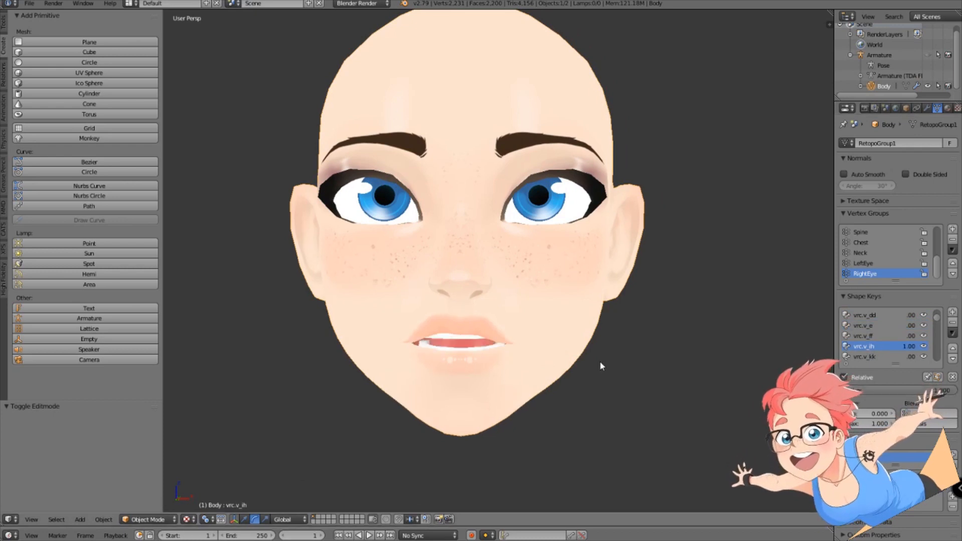
{"action": "middle_click_drag", "start_coordinate": [600, 362], "coordinate": [573, 378]}
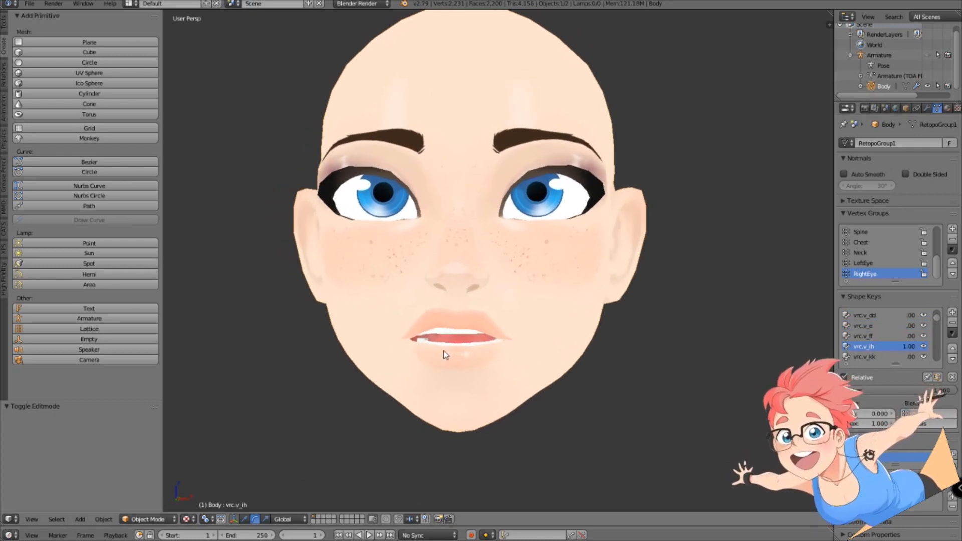
{"action": "left_click_drag", "start_coordinate": [942, 391], "coordinate": [852, 392]}
Preview the vrc.v_rr shape key at 1.00, examine the mouth, and reset the key to 0.
{"action": "scroll", "coordinate": [887, 347], "scroll_direction": "down", "scroll_amount": 2}
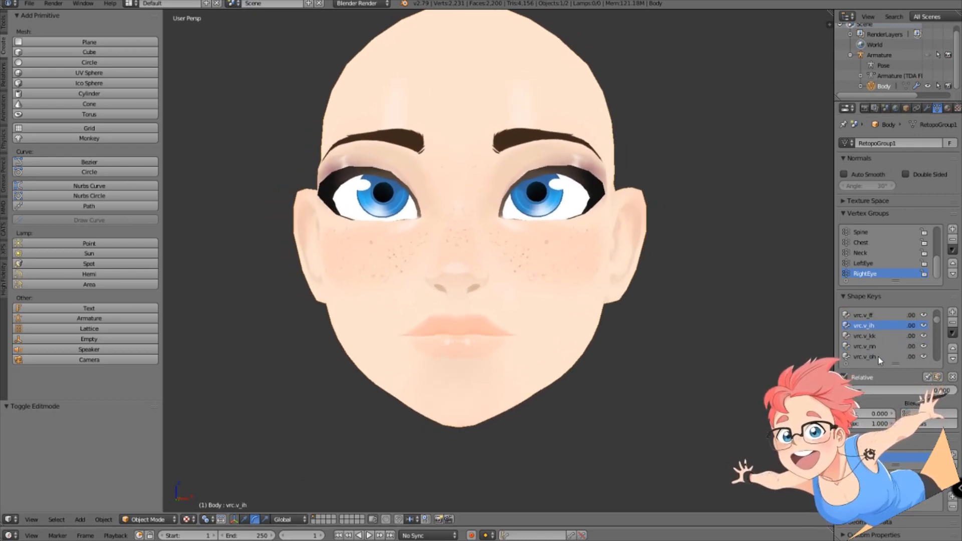
{"action": "left_click", "coordinate": [880, 357]}
{"action": "scroll", "coordinate": [887, 351], "scroll_direction": "down", "scroll_amount": 3}
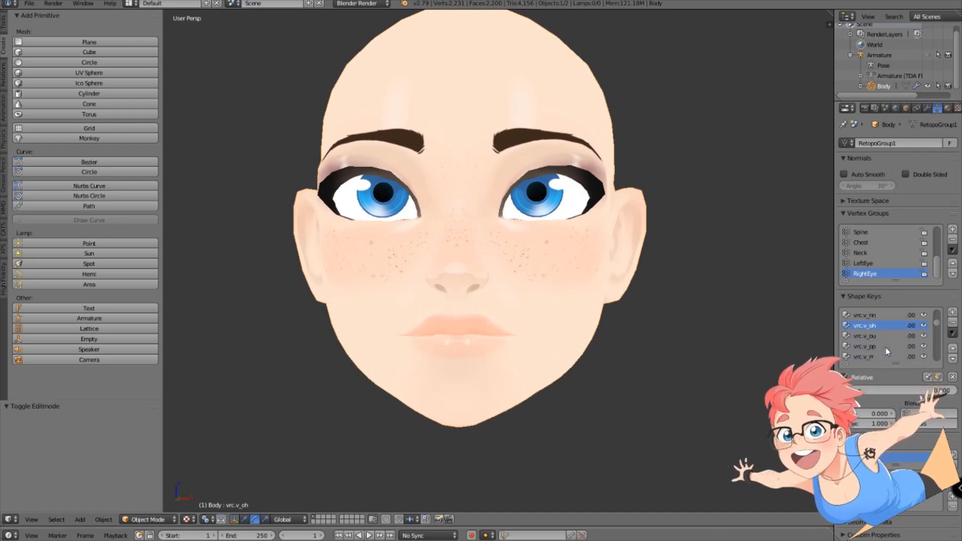
{"action": "left_click_drag", "start_coordinate": [869, 390], "coordinate": [955, 390]}
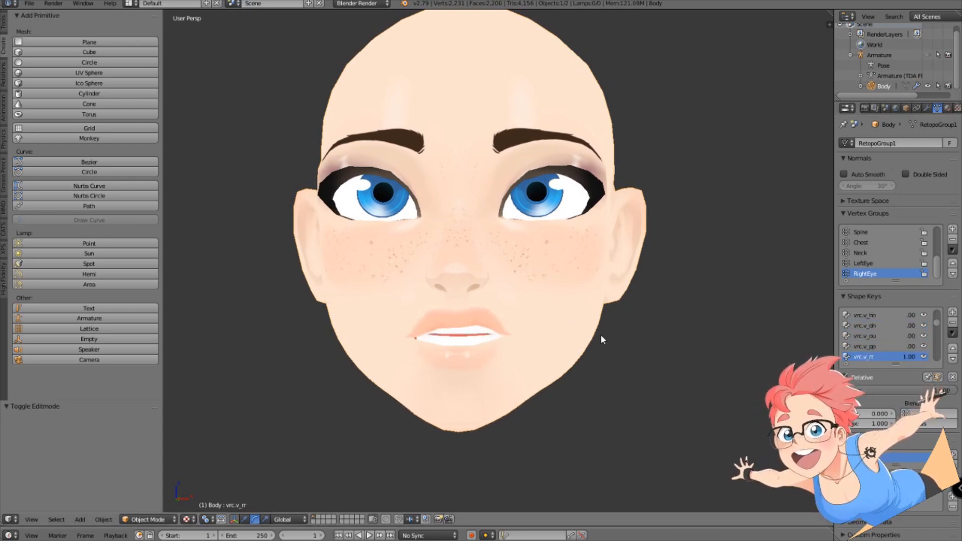
{"action": "mouse_move", "coordinate": [678, 331]}
{"action": "middle_mouse_down"}
{"action": "mouse_move", "coordinate": [724, 333]}
{"action": "mouse_move", "coordinate": [584, 344]}
{"action": "mouse_move", "coordinate": [695, 332]}
{"action": "mouse_move", "coordinate": [684, 324]}
{"action": "middle_mouse_up"}
{"action": "scroll", "coordinate": [695, 333], "scroll_direction": "down", "scroll_amount": 1}
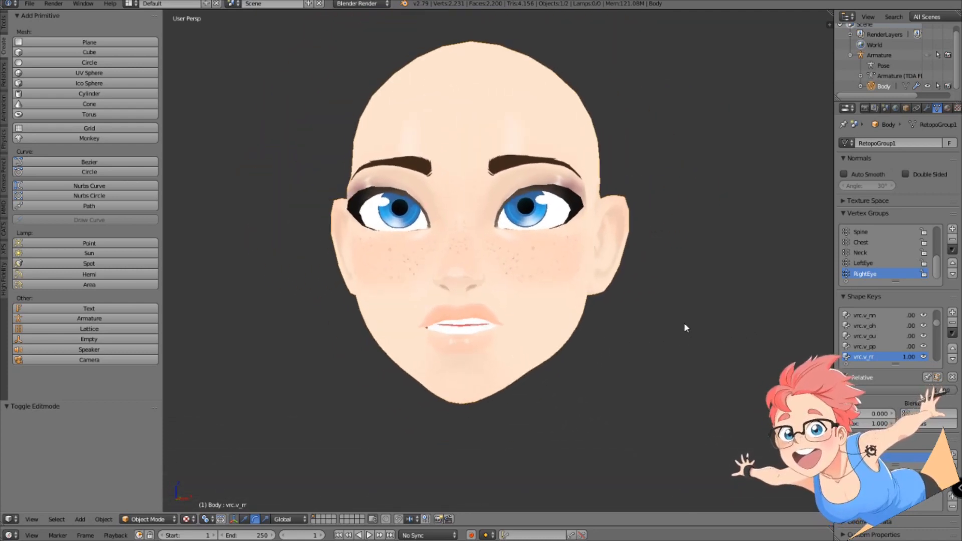
{"action": "scroll", "coordinate": [685, 325], "scroll_direction": "up", "scroll_amount": 1}
{"action": "scroll", "coordinate": [695, 329], "scroll_direction": "down", "scroll_amount": 1}
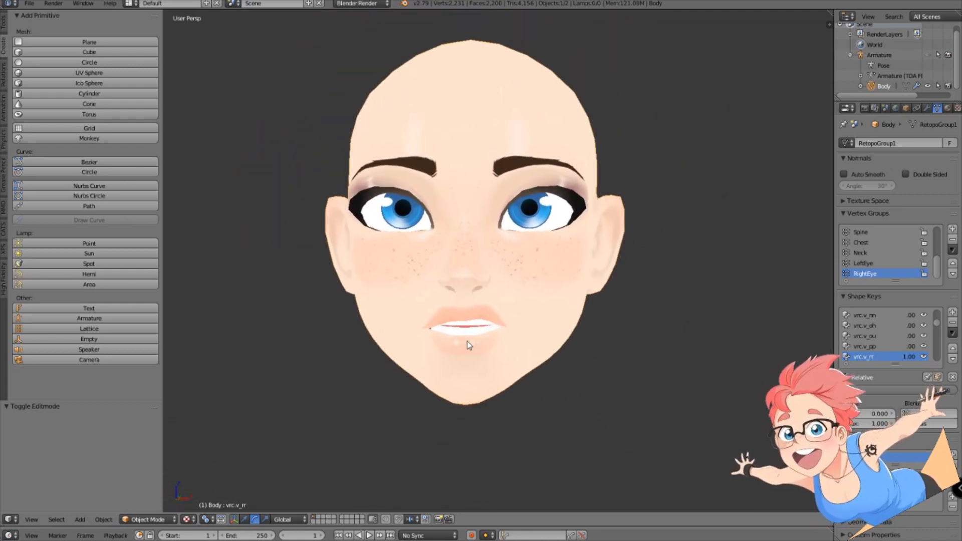
{"action": "left_click_drag", "start_coordinate": [909, 357], "coordinate": [872, 357]}
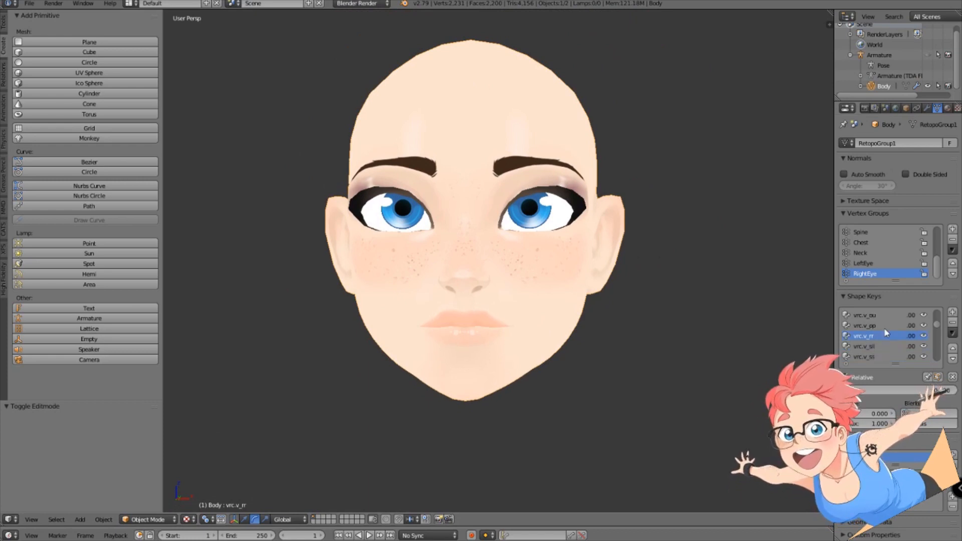
Set the CH shape key's value to 1.00 and check the mouth shape.
{"action": "scroll", "coordinate": [886, 328], "scroll_direction": "down", "scroll_amount": 3}
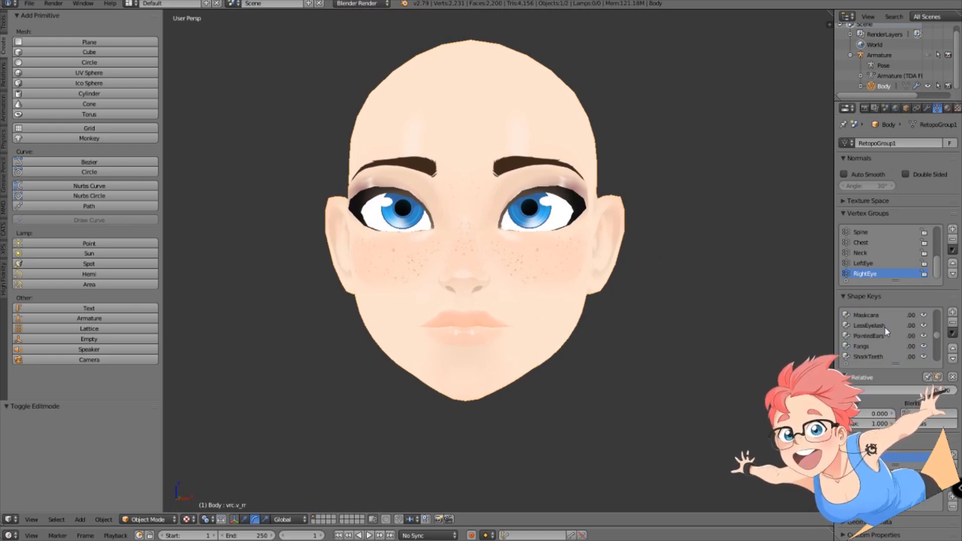
{"action": "scroll", "coordinate": [886, 327], "scroll_direction": "down", "scroll_amount": 4}
{"action": "left_click", "coordinate": [865, 346]}
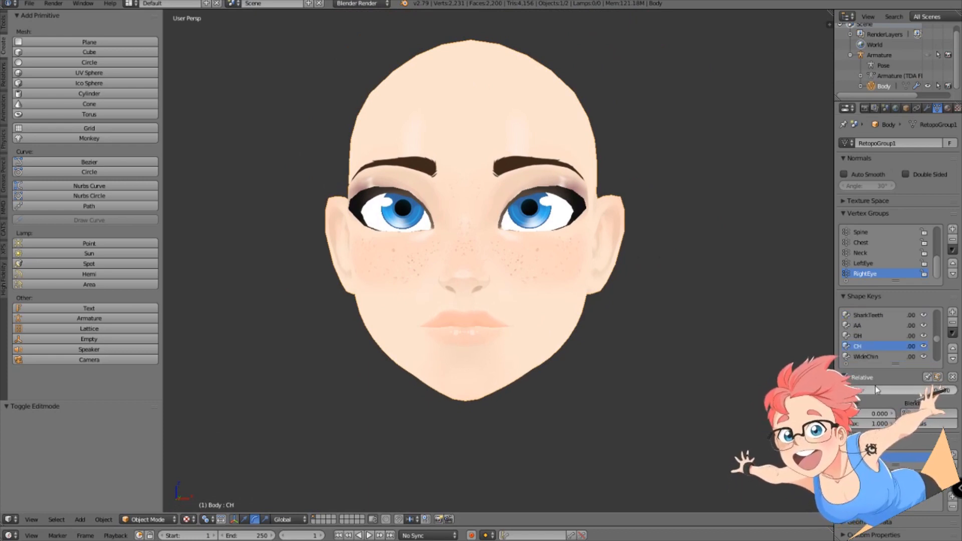
{"action": "left_click_drag", "start_coordinate": [912, 347], "coordinate": [948, 347]}
{"action": "mouse_move", "coordinate": [602, 353]}
{"action": "middle_mouse_down"}
{"action": "mouse_move", "coordinate": [530, 365]}
{"action": "mouse_move", "coordinate": [607, 367]}
{"action": "middle_mouse_up"}
{"action": "middle_click_drag", "start_coordinate": [494, 339], "coordinate": [495, 339]}
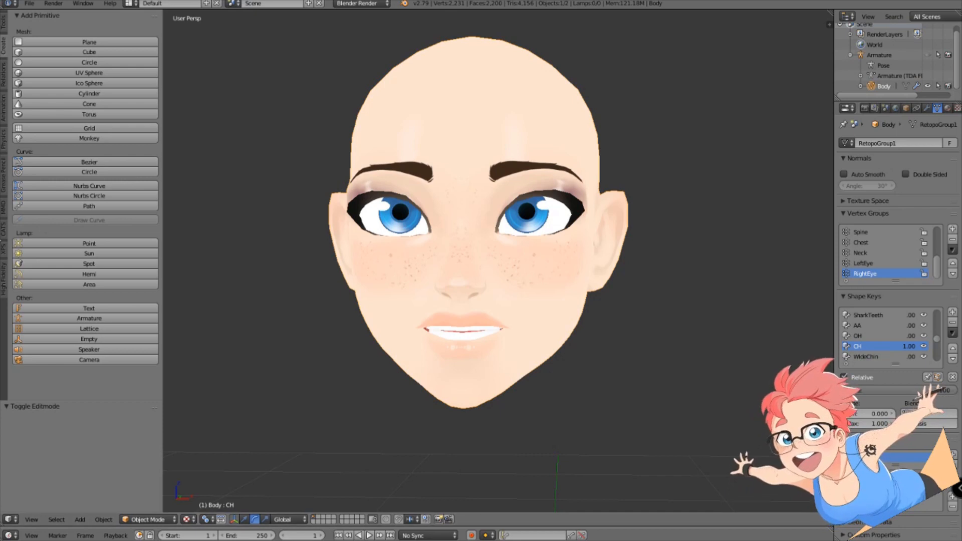
Open the CATS viseme settings and review the shape keys offered for Viseme AA, choosing .A.
{"action": "left_click", "coordinate": [5, 230]}
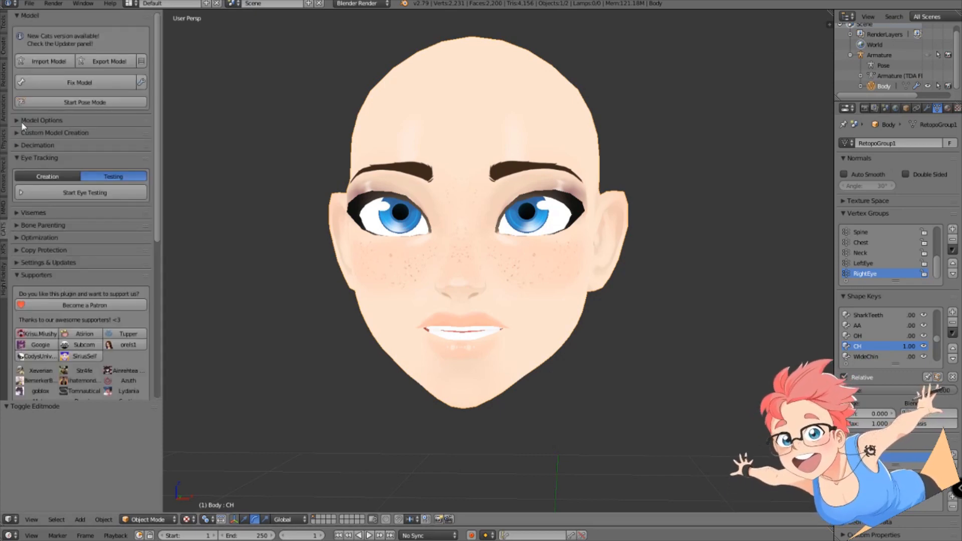
{"action": "left_click", "coordinate": [14, 211]}
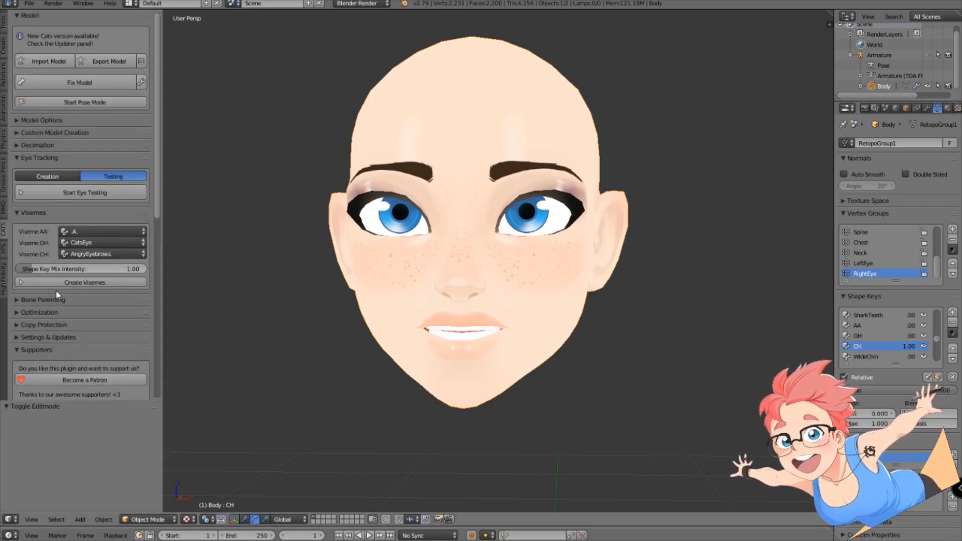
{"action": "left_click", "coordinate": [123, 233]}
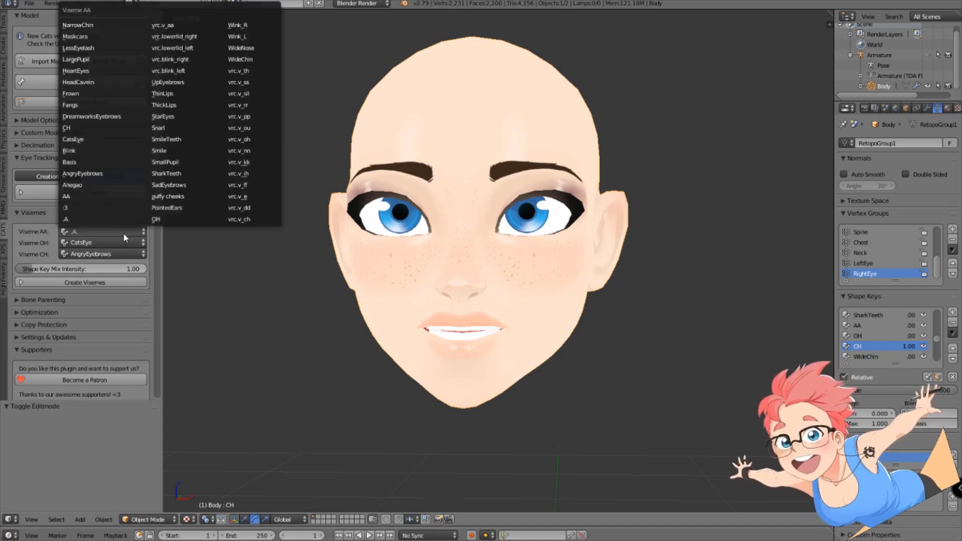
{"action": "left_click", "coordinate": [69, 197]}
{"action": "left_click", "coordinate": [100, 231]}
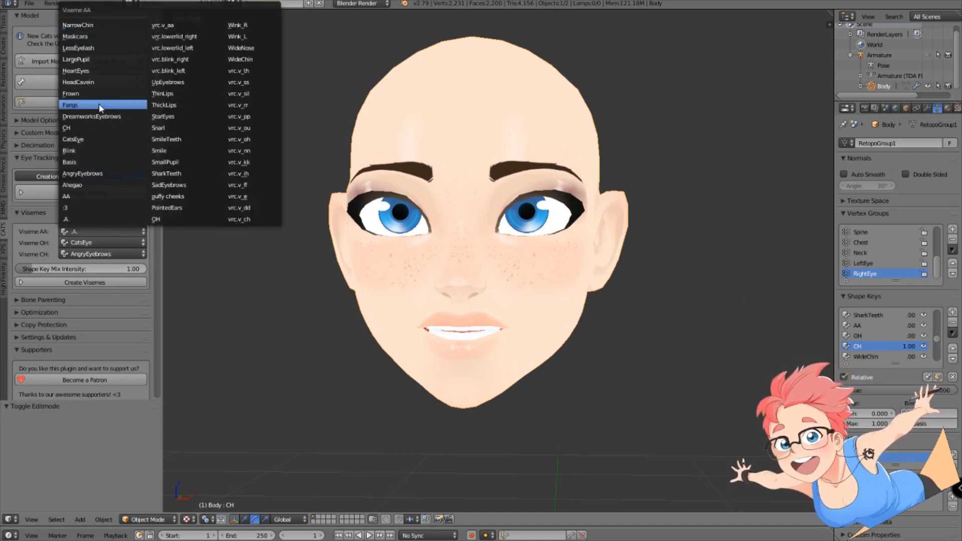
{"action": "left_click", "coordinate": [66, 220]}
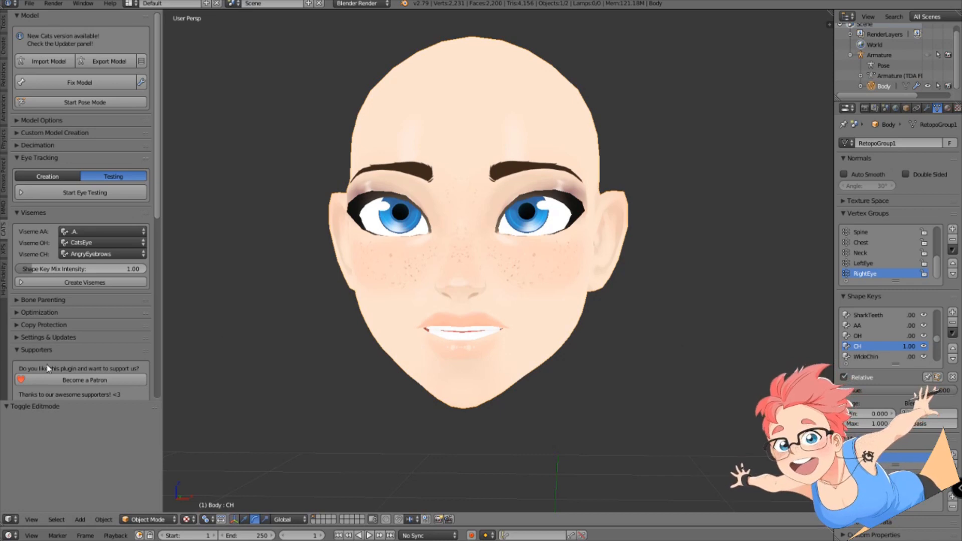
Reset the CH shape key to 0 and look over the head's neutral expression.
{"action": "left_click_drag", "start_coordinate": [917, 390], "coordinate": [847, 391]}
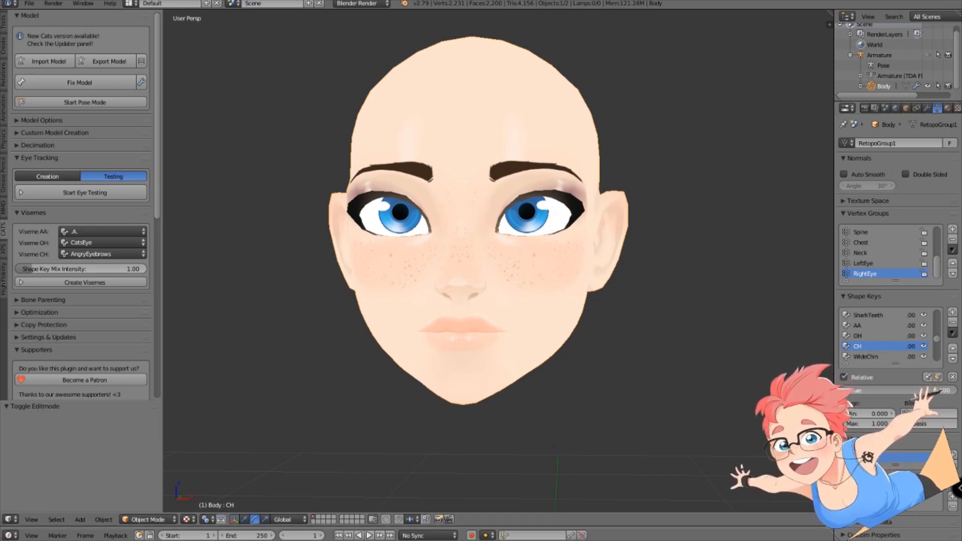
{"action": "scroll", "coordinate": [875, 345], "scroll_direction": "up", "scroll_amount": 3}
{"action": "middle_click_drag", "start_coordinate": [570, 296], "coordinate": [620, 285]}
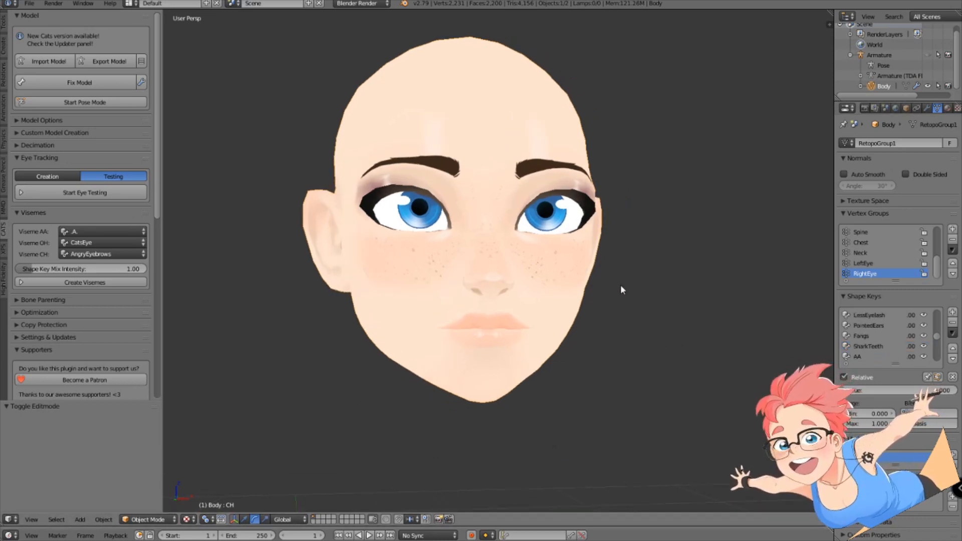
{"action": "scroll", "coordinate": [592, 264], "scroll_direction": "down", "scroll_amount": 2}
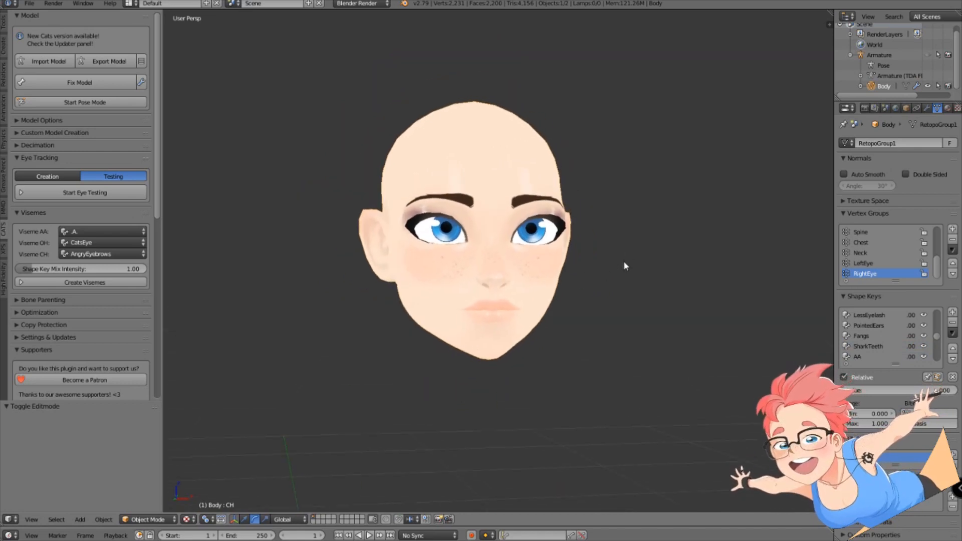
{"action": "scroll", "coordinate": [601, 275], "scroll_direction": "up", "scroll_amount": 1}
{"action": "middle_click_drag", "start_coordinate": [602, 276], "coordinate": [577, 276]}
{"action": "scroll", "coordinate": [879, 332], "scroll_direction": "up", "scroll_amount": 2}
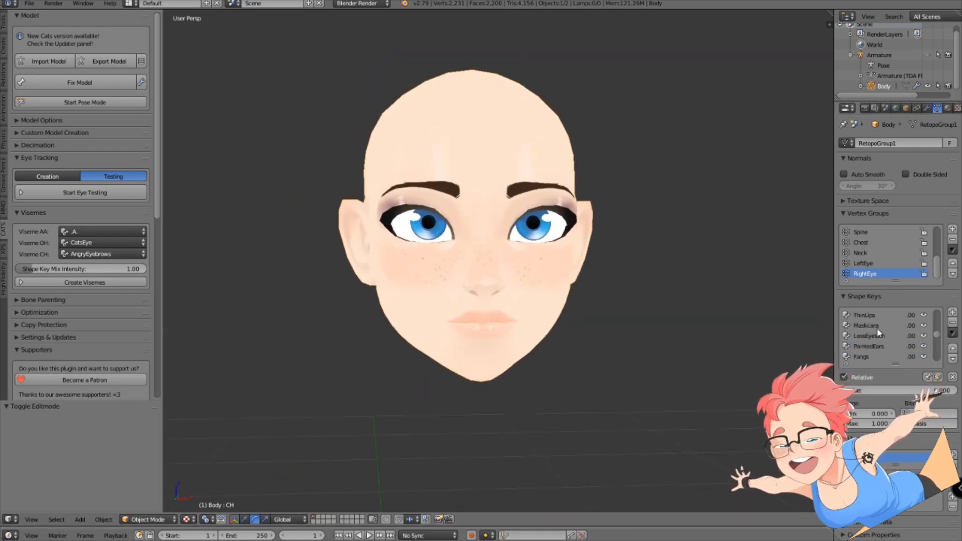
Set the WideNose and ThickLips shape keys to 1.00 and check the nose and lips.
{"action": "scroll", "coordinate": [878, 332], "scroll_direction": "up", "scroll_amount": 2}
{"action": "scroll", "coordinate": [878, 332], "scroll_direction": "down", "scroll_amount": 2}
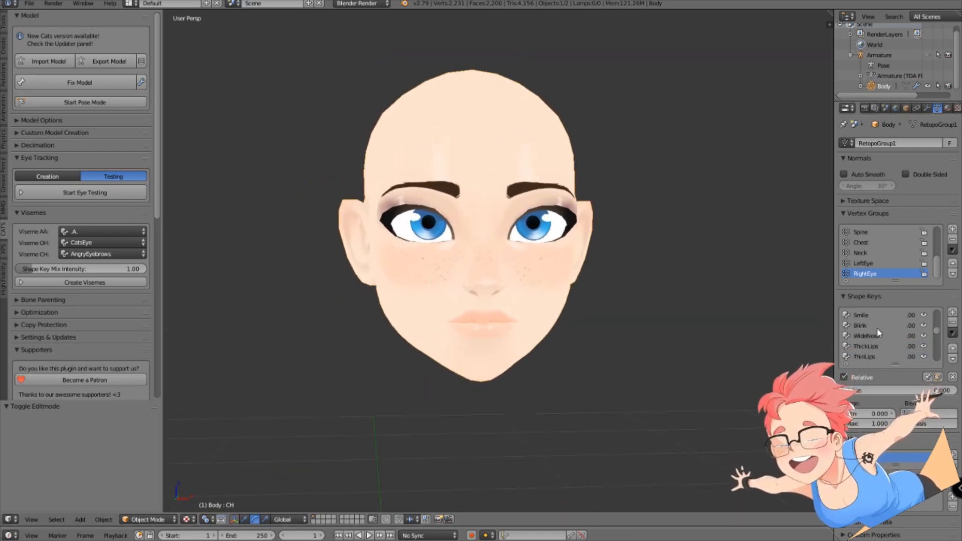
{"action": "left_click_drag", "start_coordinate": [865, 387], "coordinate": [945, 389]}
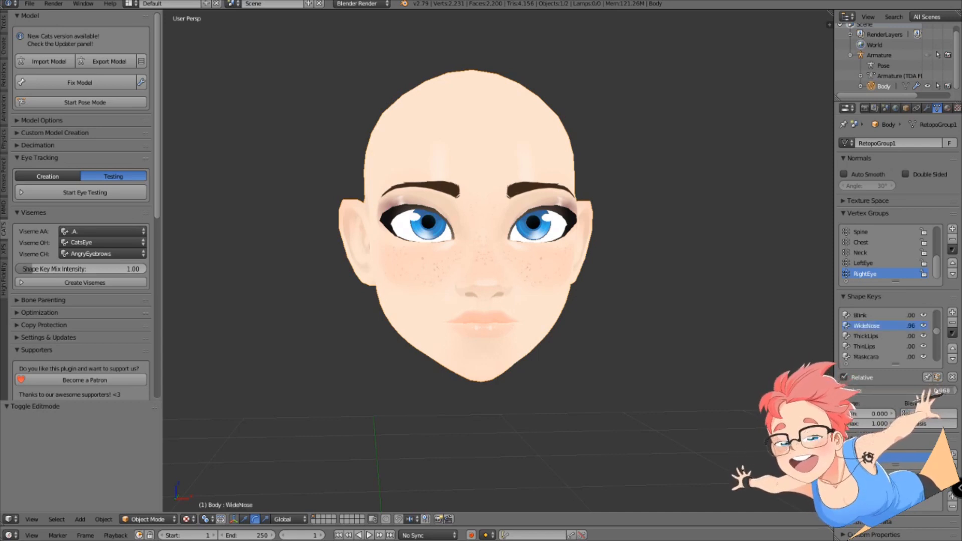
{"action": "left_click", "coordinate": [880, 335]}
{"action": "left_click_drag", "start_coordinate": [861, 391], "coordinate": [945, 391]}
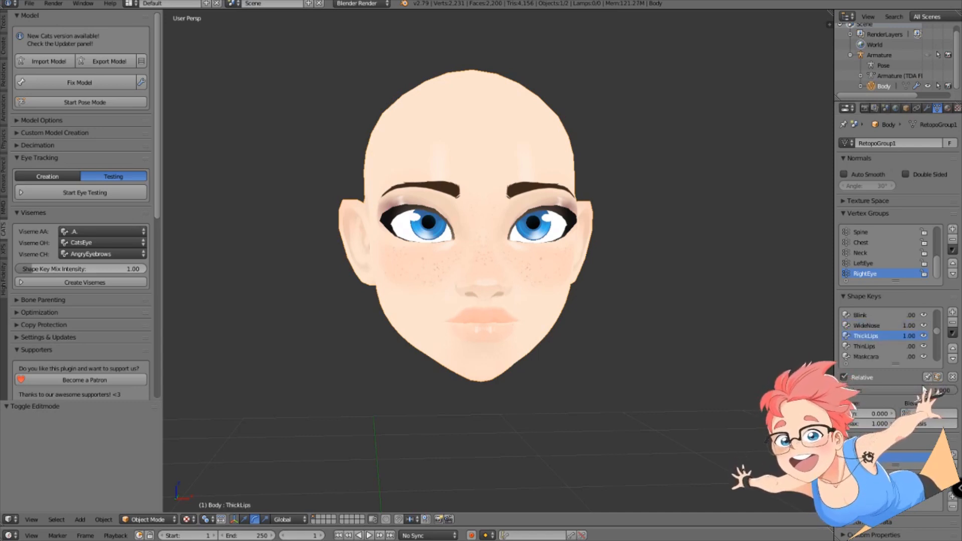
{"action": "middle_click_drag", "start_coordinate": [599, 359], "coordinate": [621, 353]}
Set the Maskcara shape key to 1.00 and check the eyeliner around the eyes.
{"action": "scroll", "coordinate": [872, 337], "scroll_direction": "down", "scroll_amount": 1}
{"action": "left_click", "coordinate": [869, 348]}
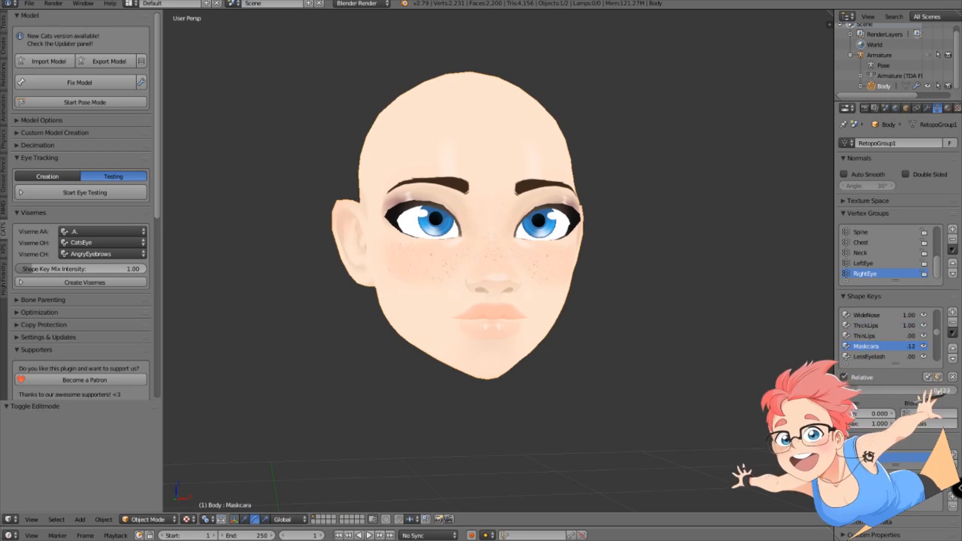
{"action": "left_click_drag", "start_coordinate": [863, 391], "coordinate": [945, 390]}
{"action": "middle_click_drag", "start_coordinate": [572, 279], "coordinate": [555, 280]}
Set the AA shape key to 1.00 to open the mouth, and preview the Fangs shape key at 1.00.
{"action": "scroll", "coordinate": [896, 332], "scroll_direction": "down", "scroll_amount": 1}
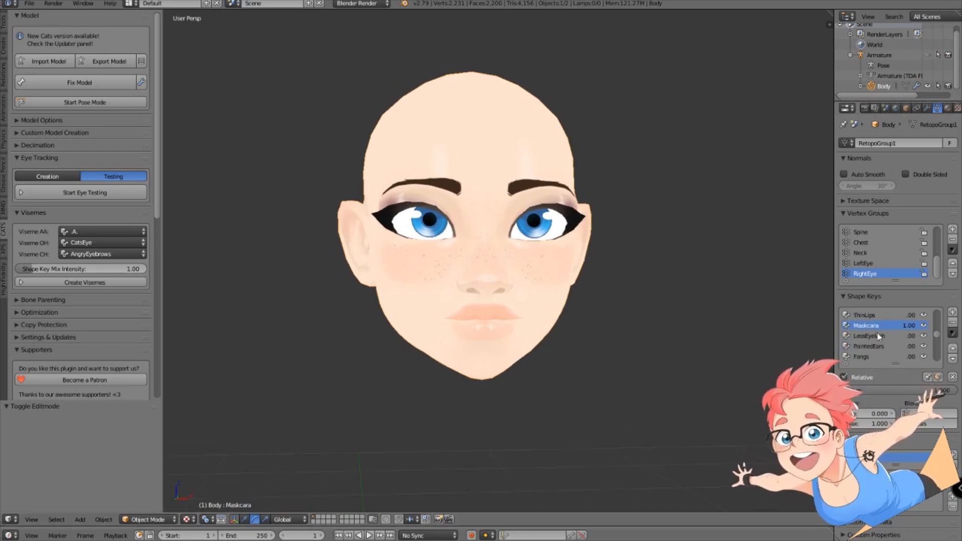
{"action": "scroll", "coordinate": [880, 359], "scroll_direction": "down", "scroll_amount": 2}
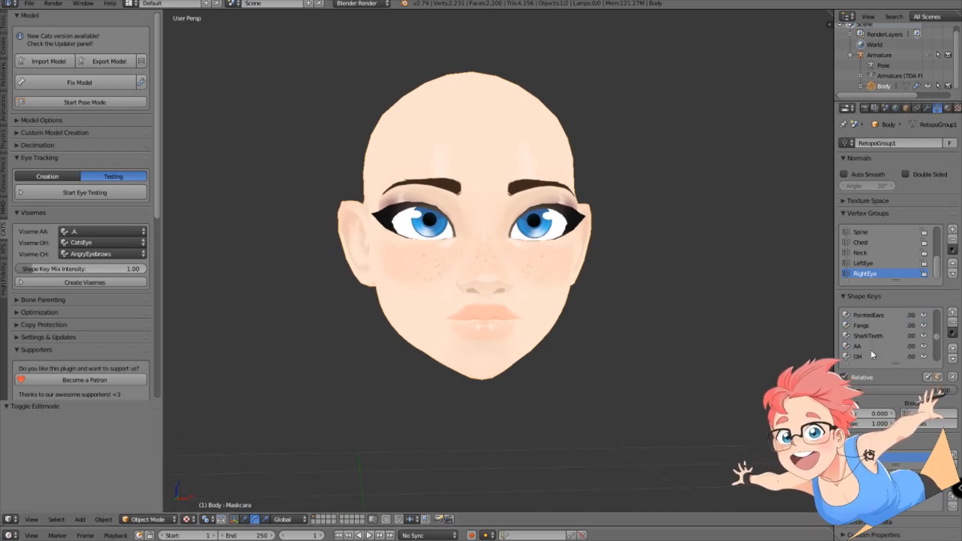
{"action": "left_click", "coordinate": [871, 350]}
{"action": "left_click_drag", "start_coordinate": [863, 390], "coordinate": [945, 391]}
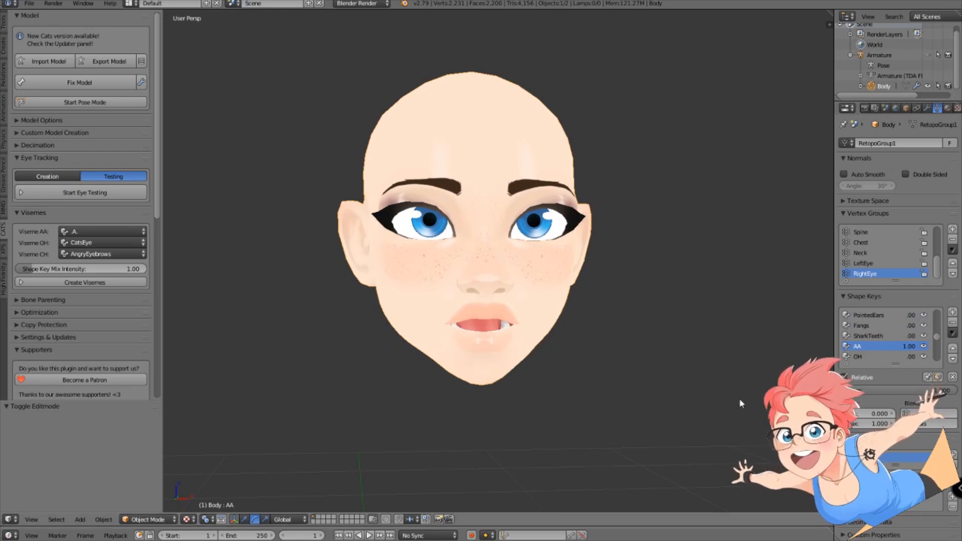
{"action": "left_click_drag", "start_coordinate": [863, 390], "coordinate": [945, 391]}
{"action": "scroll", "coordinate": [549, 347], "scroll_direction": "up", "scroll_amount": 2}
{"action": "mouse_move", "coordinate": [549, 347]}
{"action": "middle_mouse_down"}
{"action": "mouse_move", "coordinate": [510, 326]}
{"action": "mouse_move", "coordinate": [536, 349]}
{"action": "middle_mouse_up"}
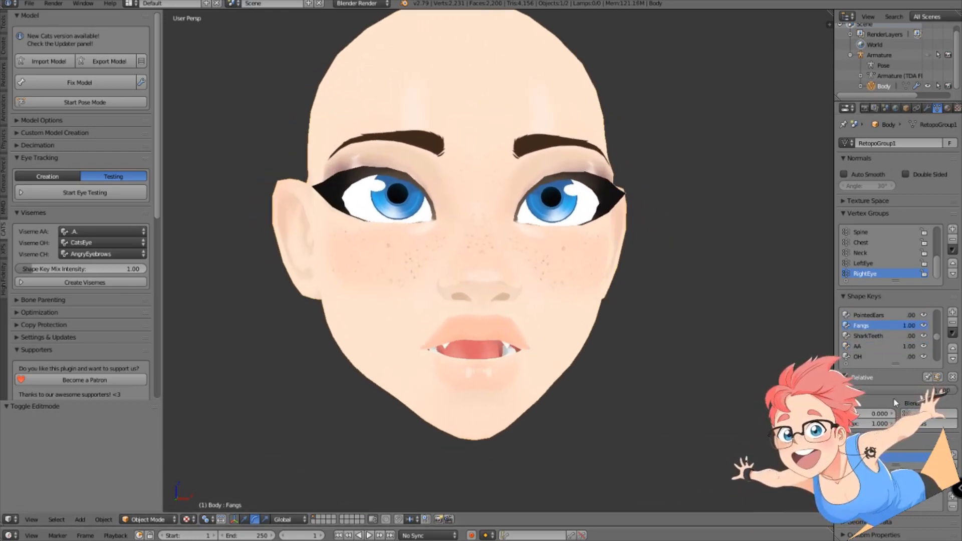
Preview the SharkTeeth shape key in the open mouth, and reset the Fangs, SharkTeeth and AA keys to 0.
{"action": "left_click_drag", "start_coordinate": [902, 392], "coordinate": [945, 391]}
{"action": "left_click", "coordinate": [872, 336]}
{"action": "scroll", "coordinate": [607, 378], "scroll_direction": "down", "scroll_amount": 2}
{"action": "middle_click_drag", "start_coordinate": [606, 378], "coordinate": [629, 389]}
{"action": "scroll", "coordinate": [616, 381], "scroll_direction": "up", "scroll_amount": 2}
{"action": "left_click_drag", "start_coordinate": [908, 391], "coordinate": [847, 391]}
{"action": "left_click", "coordinate": [880, 346]}
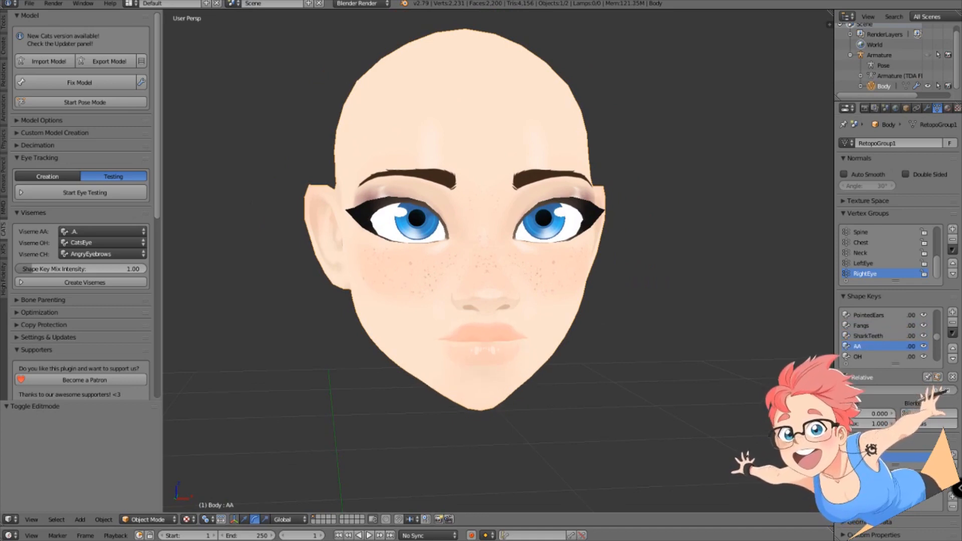
Browse the shape keys from AA to the eyebrow variants and select DreamworksEyebrows.
{"action": "scroll", "coordinate": [879, 345], "scroll_direction": "down", "scroll_amount": 4}
{"action": "scroll", "coordinate": [879, 344], "scroll_direction": "down", "scroll_amount": 1}
{"action": "scroll", "coordinate": [615, 330], "scroll_direction": "down", "scroll_amount": 2}
{"action": "mouse_move", "coordinate": [615, 329]}
{"action": "middle_mouse_down"}
{"action": "mouse_move", "coordinate": [607, 315]}
{"action": "mouse_move", "coordinate": [622, 311]}
{"action": "mouse_move", "coordinate": [607, 313]}
{"action": "middle_mouse_up"}
{"action": "scroll", "coordinate": [606, 314], "scroll_direction": "up", "scroll_amount": 2}
{"action": "scroll", "coordinate": [866, 344], "scroll_direction": "down", "scroll_amount": 3}
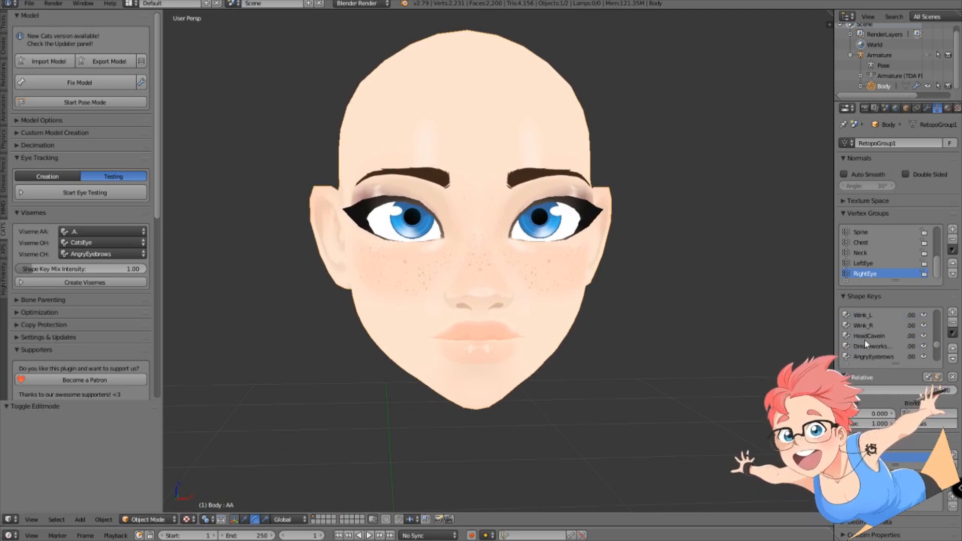
{"action": "left_click", "coordinate": [887, 345]}
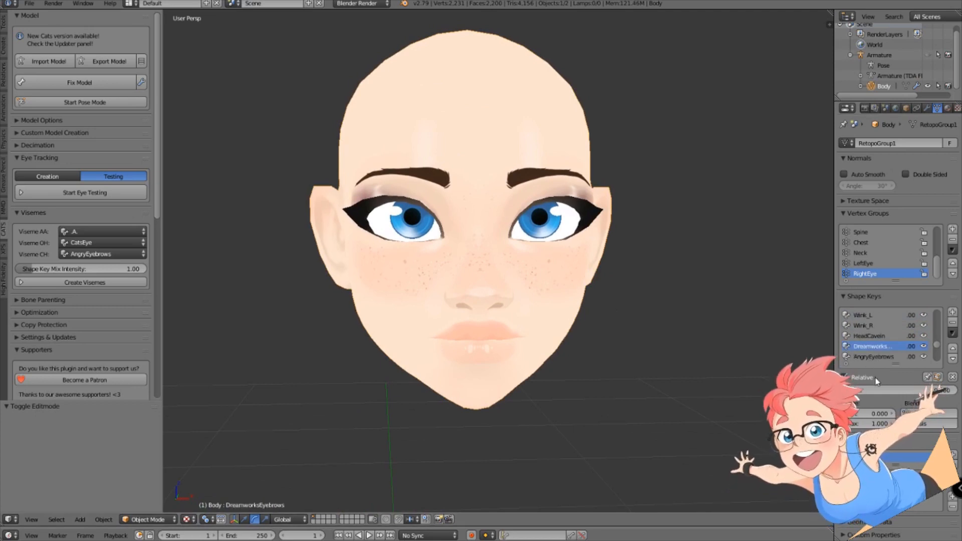
{"action": "scroll", "coordinate": [892, 345], "scroll_direction": "down", "scroll_amount": 2}
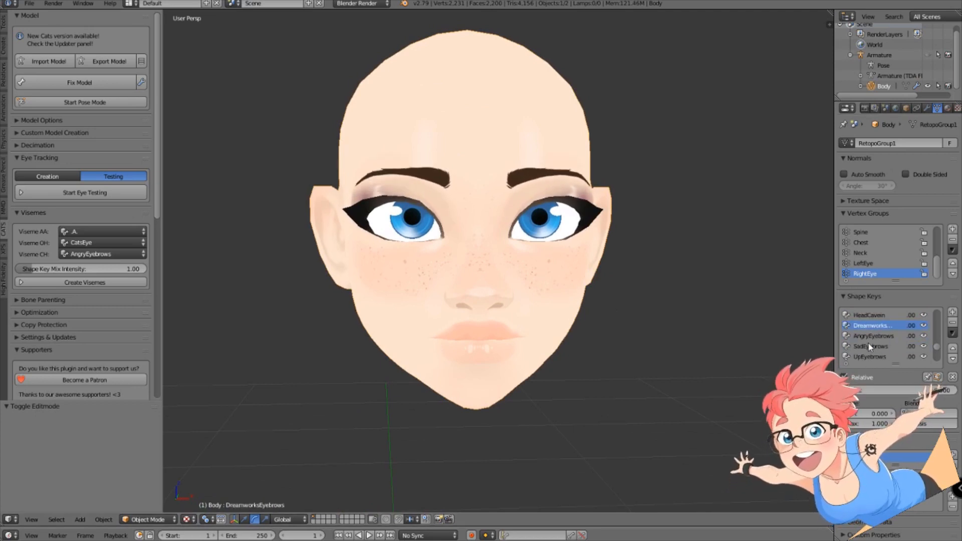
Preview the SadEyebrows shape key and LargePupil at 1.00 on the face, and reset both to 0.
{"action": "left_click", "coordinate": [870, 347]}
{"action": "left_click_drag", "start_coordinate": [870, 391], "coordinate": [947, 391]}
{"action": "left_click", "coordinate": [876, 336]}
{"action": "scroll", "coordinate": [865, 345], "scroll_direction": "down", "scroll_amount": 3}
{"action": "scroll", "coordinate": [639, 302], "scroll_direction": "down", "scroll_amount": 1}
{"action": "mouse_move", "coordinate": [640, 302]}
{"action": "middle_mouse_down"}
{"action": "mouse_move", "coordinate": [584, 303]}
{"action": "mouse_move", "coordinate": [654, 303]}
{"action": "middle_mouse_up"}
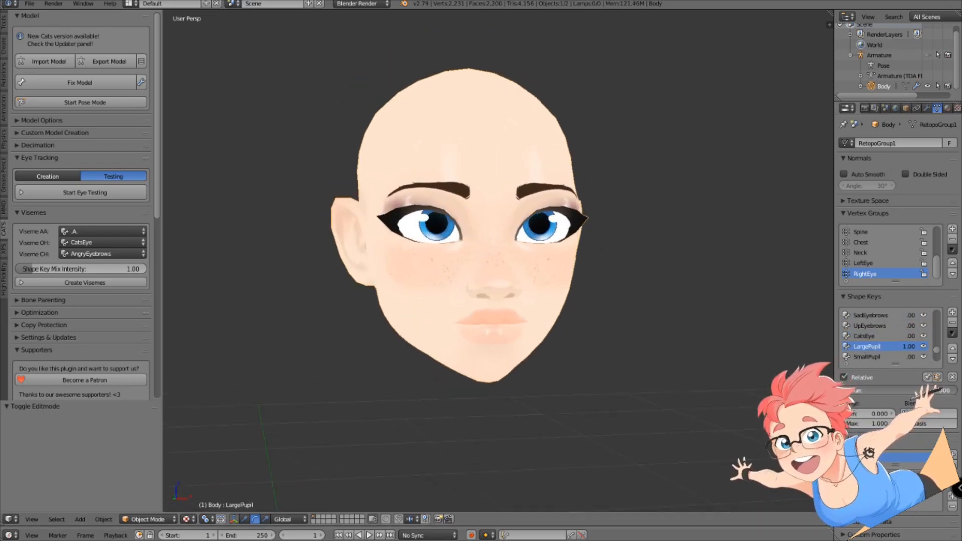
{"action": "middle_click_drag", "start_coordinate": [576, 305], "coordinate": [548, 311]}
{"action": "left_click_drag", "start_coordinate": [942, 392], "coordinate": [865, 393]}
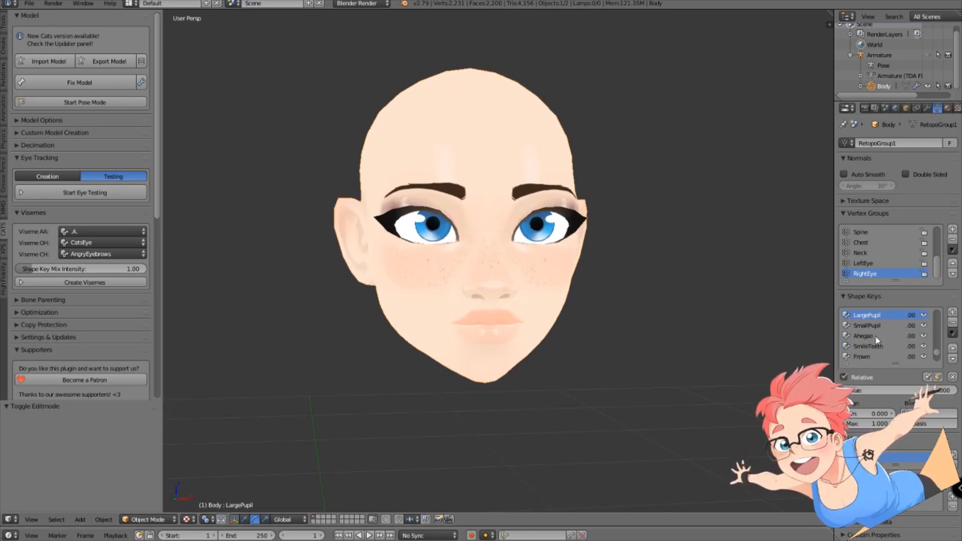
Preview the Ahegao shape key at 1.00 combined with HeartEyes at 1.00, and reset both to 0.
{"action": "left_click_drag", "start_coordinate": [865, 390], "coordinate": [948, 391]}
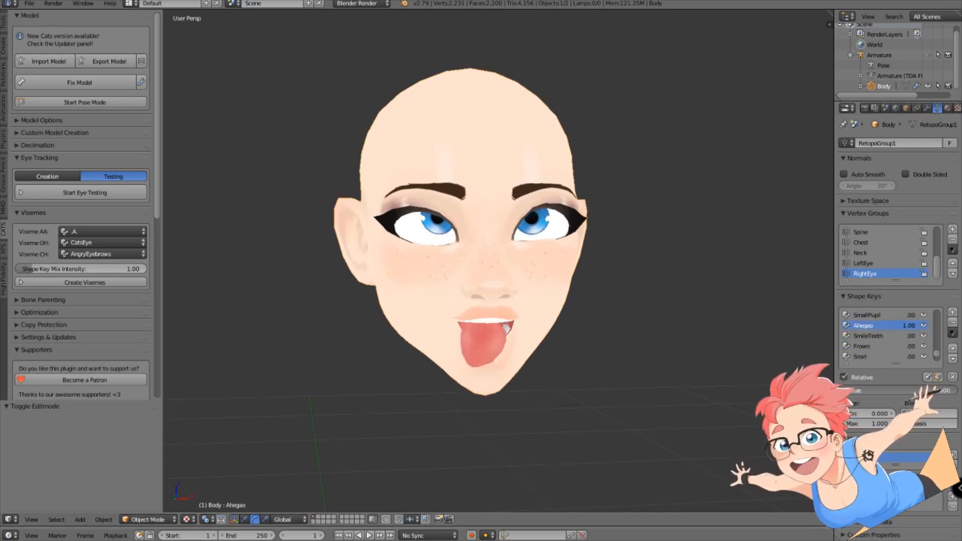
{"action": "middle_click_drag", "start_coordinate": [670, 344], "coordinate": [694, 348]}
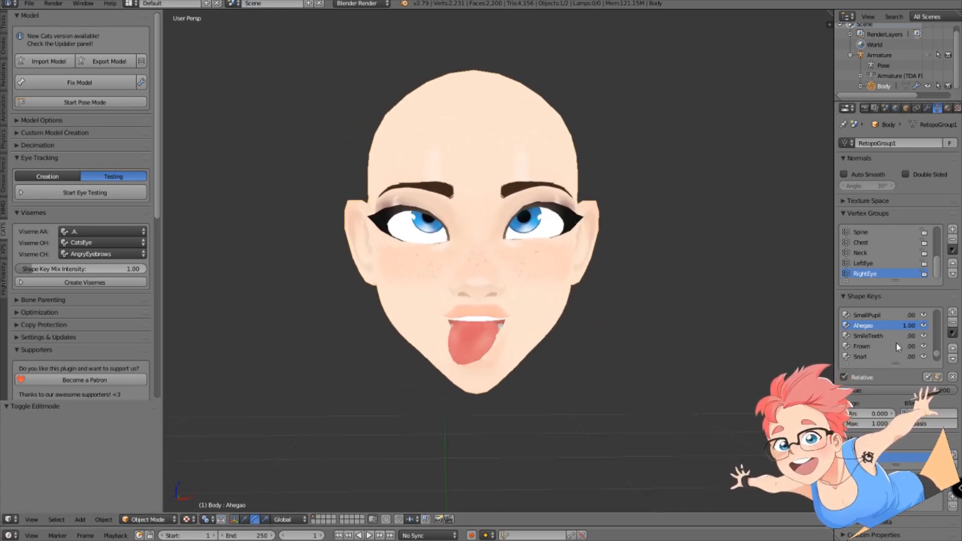
{"action": "left_click_drag", "start_coordinate": [936, 390], "coordinate": [955, 391]}
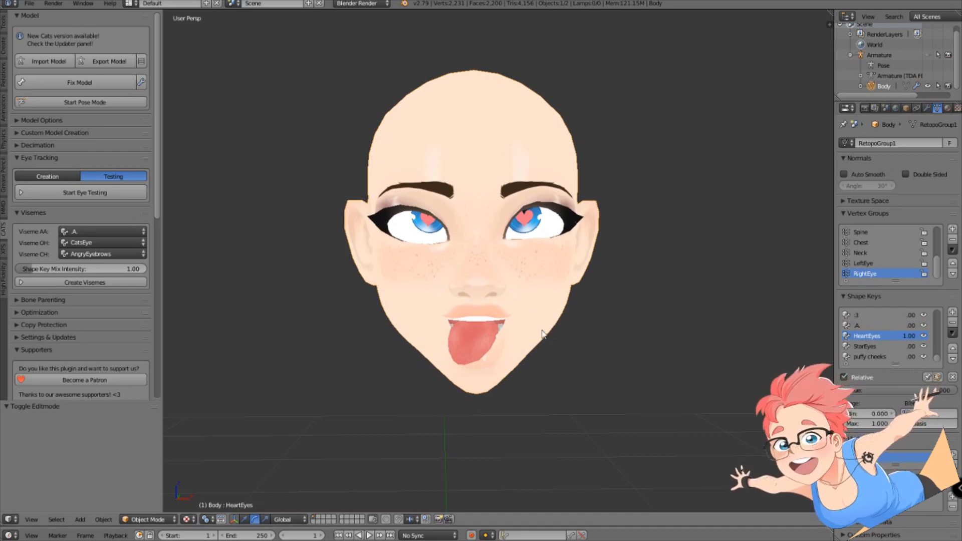
{"action": "middle_click_drag", "start_coordinate": [557, 335], "coordinate": [552, 335]}
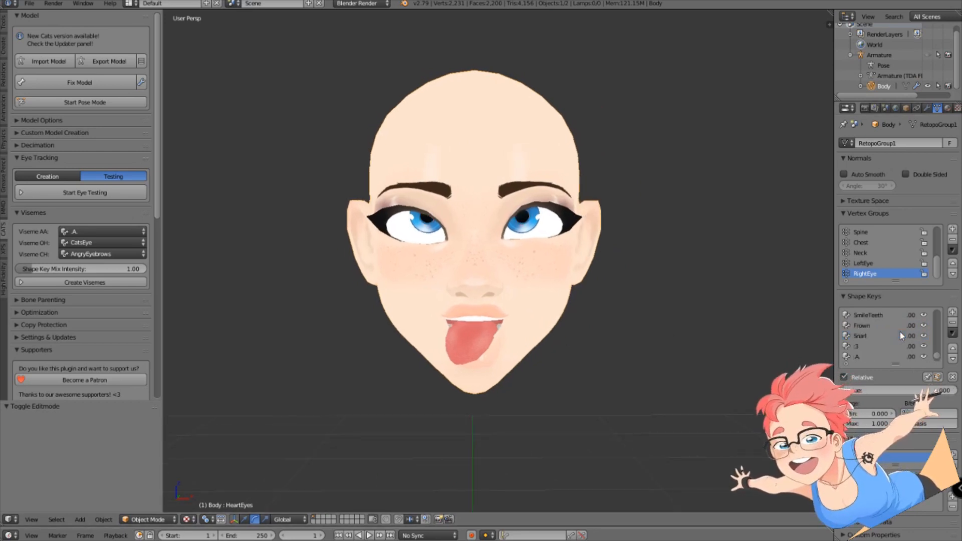
{"action": "left_click_drag", "start_coordinate": [936, 391], "coordinate": [827, 391]}
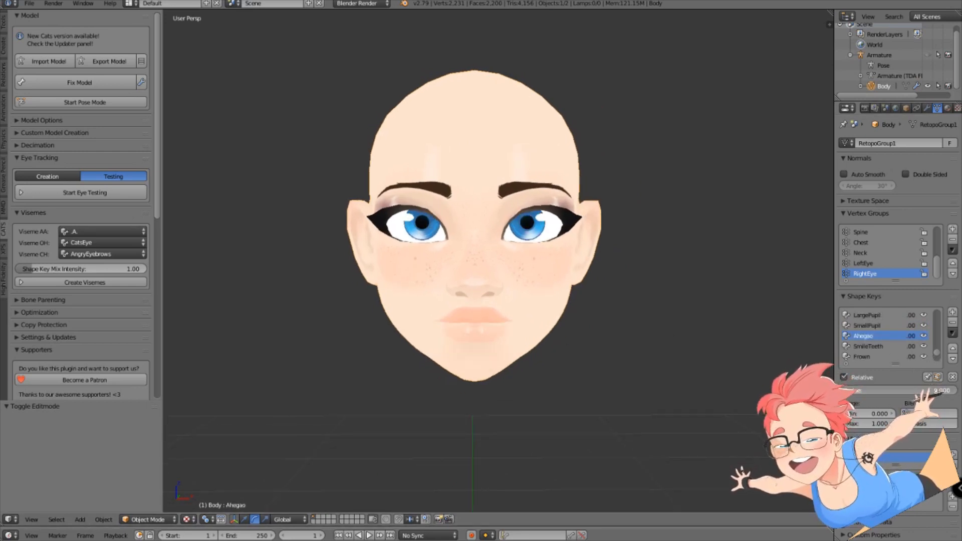
Preview the :3 shape key on the mouth.
{"action": "scroll", "coordinate": [872, 333], "scroll_direction": "down", "scroll_amount": 4}
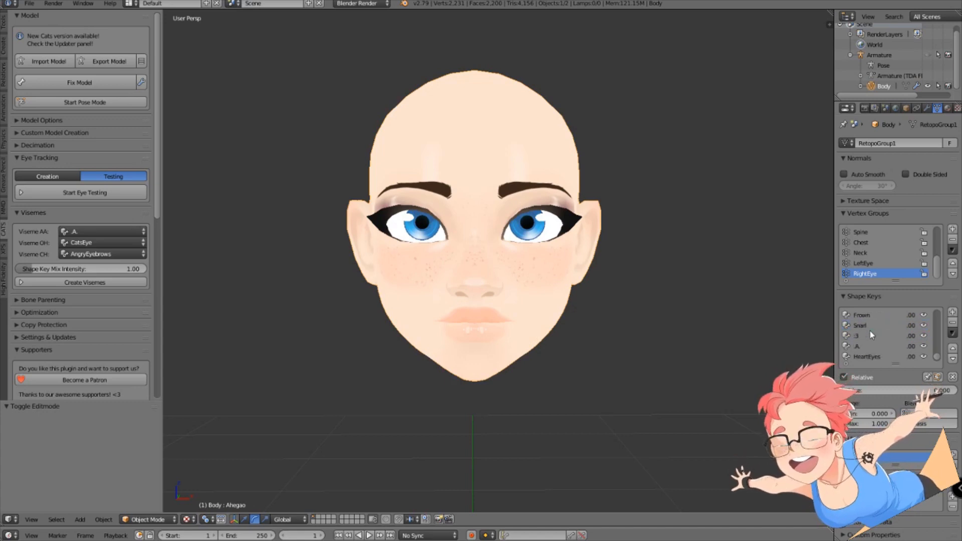
{"action": "left_click", "coordinate": [868, 337]}
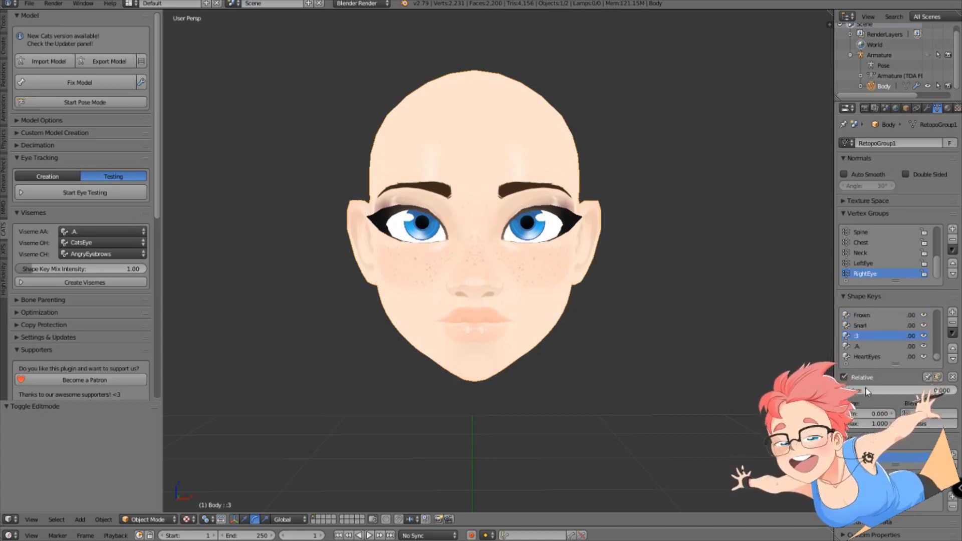
{"action": "left_click_drag", "start_coordinate": [881, 390], "coordinate": [955, 391]}
{"action": "mouse_move", "coordinate": [590, 357]}
{"action": "middle_mouse_down"}
{"action": "mouse_move", "coordinate": [616, 357]}
{"action": "mouse_move", "coordinate": [525, 356]}
{"action": "mouse_move", "coordinate": [584, 357]}
{"action": "middle_mouse_up"}
{"action": "left_click_drag", "start_coordinate": [908, 393], "coordinate": [955, 390]}
Preview the puffy cheeks shape key from several angles, and reset it to 0.
{"action": "scroll", "coordinate": [883, 349], "scroll_direction": "down", "scroll_amount": 2}
{"action": "left_click", "coordinate": [879, 358]}
{"action": "mouse_move", "coordinate": [601, 337]}
{"action": "middle_mouse_down"}
{"action": "mouse_move", "coordinate": [683, 335]}
{"action": "mouse_move", "coordinate": [510, 338]}
{"action": "mouse_move", "coordinate": [563, 326]}
{"action": "mouse_move", "coordinate": [676, 334]}
{"action": "mouse_move", "coordinate": [608, 340]}
{"action": "middle_mouse_up"}
{"action": "scroll", "coordinate": [643, 329], "scroll_direction": "up", "scroll_amount": 3}
{"action": "middle_click_drag", "start_coordinate": [665, 333], "coordinate": [643, 326]}
{"action": "scroll", "coordinate": [632, 335], "scroll_direction": "down", "scroll_amount": 3}
{"action": "middle_click_drag", "start_coordinate": [590, 362], "coordinate": [660, 365]}
{"action": "scroll", "coordinate": [679, 359], "scroll_direction": "up", "scroll_amount": 1}
{"action": "left_click_drag", "start_coordinate": [943, 391], "coordinate": [847, 391]}
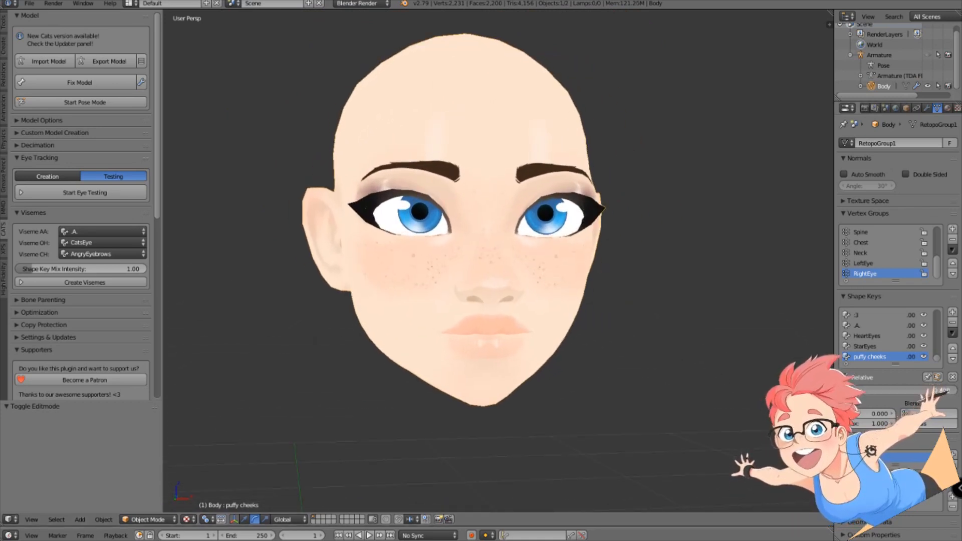
Look over the head, check its mesh in Edit Mode, and return to Object Mode.
{"action": "scroll", "coordinate": [518, 328], "scroll_direction": "down", "scroll_amount": 1}
{"action": "mouse_move", "coordinate": [639, 335]}
{"action": "middle_mouse_down"}
{"action": "mouse_move", "coordinate": [348, 335]}
{"action": "mouse_move", "coordinate": [624, 326]}
{"action": "middle_mouse_up"}
{"action": "middle_click_drag", "start_coordinate": [591, 284], "coordinate": [577, 321]}
{"action": "key", "text": "Tab"}
{"action": "key", "text": "Tab"}
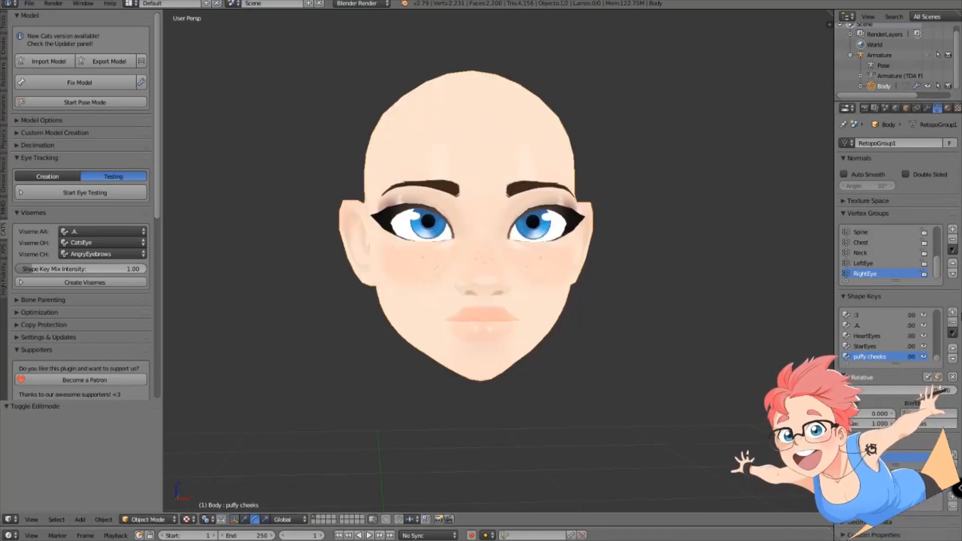
Add a new shape key after puffy cheeks and open the head mesh in Edit Mode with it active.
{"action": "key", "text": "Tab"}
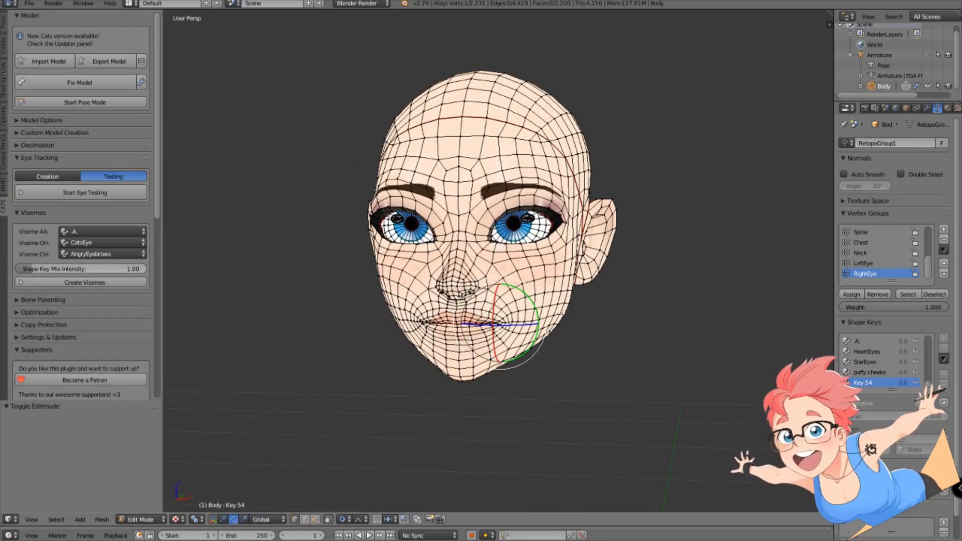
{"action": "scroll", "coordinate": [591, 314], "scroll_direction": "up", "scroll_amount": 2}
{"action": "middle_click_drag", "start_coordinate": [591, 314], "coordinate": [528, 380]}
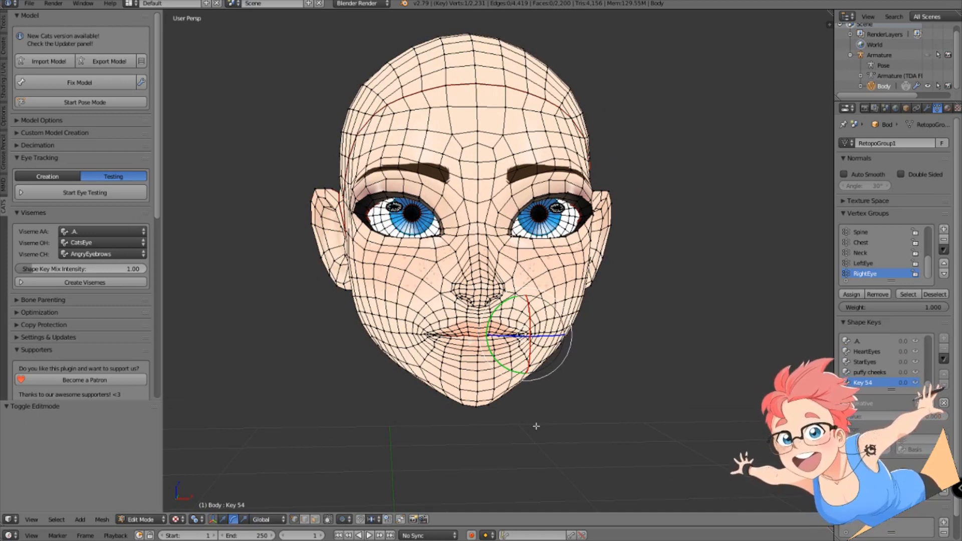
Set proportional editing to Connected.
{"action": "left_click", "coordinate": [342, 520]}
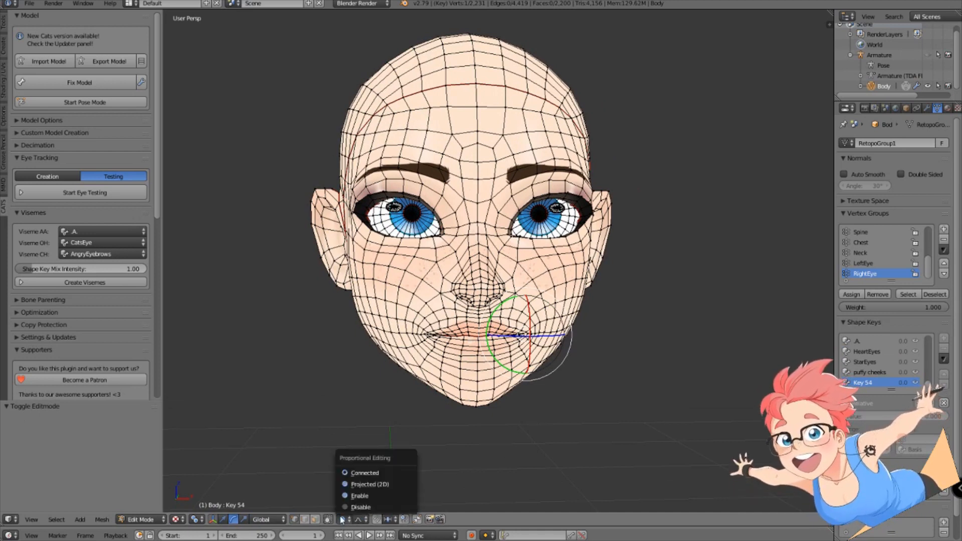
{"action": "left_click", "coordinate": [341, 520]}
{"action": "left_click", "coordinate": [343, 520]}
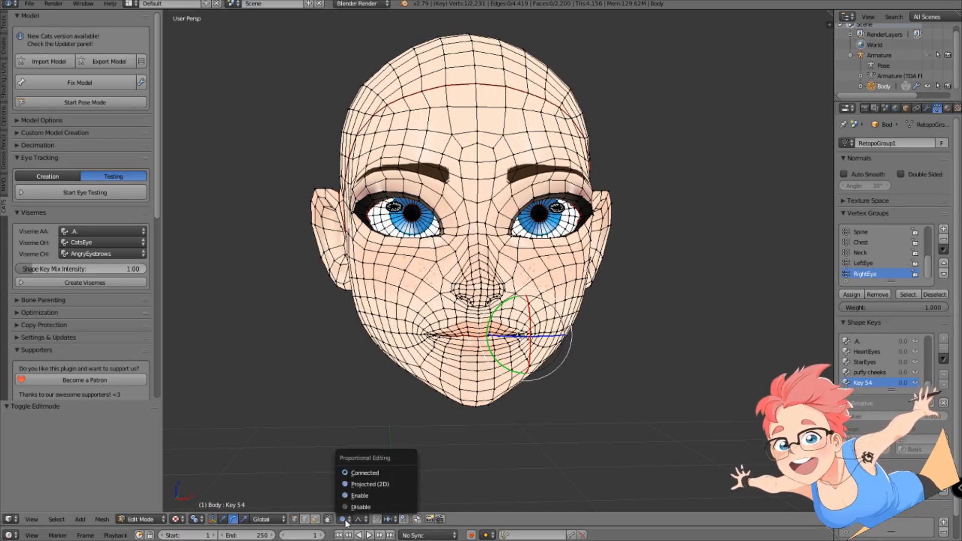
{"action": "left_click", "coordinate": [356, 473]}
Move the selected vertex near the mouth with proportional editing, return to Object Mode, and set the new shape key to 1.00.
{"action": "scroll", "coordinate": [634, 351], "scroll_direction": "up", "scroll_amount": 4}
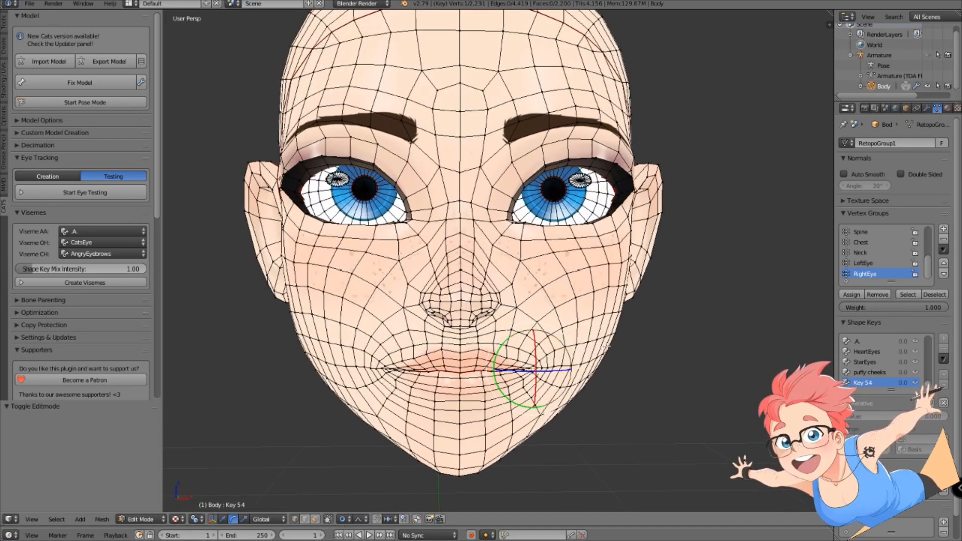
{"action": "middle_click_drag", "start_coordinate": [634, 351], "coordinate": [499, 313]}
{"action": "key", "text": "g"}
{"action": "scroll", "coordinate": [483, 326], "scroll_direction": "down", "scroll_amount": 6}
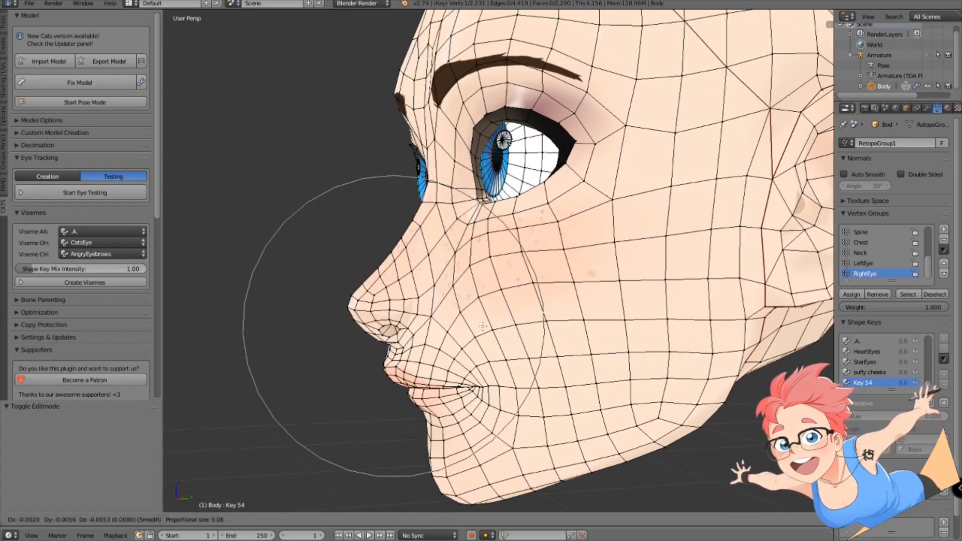
{"action": "scroll", "coordinate": [483, 326], "scroll_direction": "up", "scroll_amount": 5}
{"action": "left_click", "coordinate": [482, 326]}
{"action": "key", "text": "KP_1"}
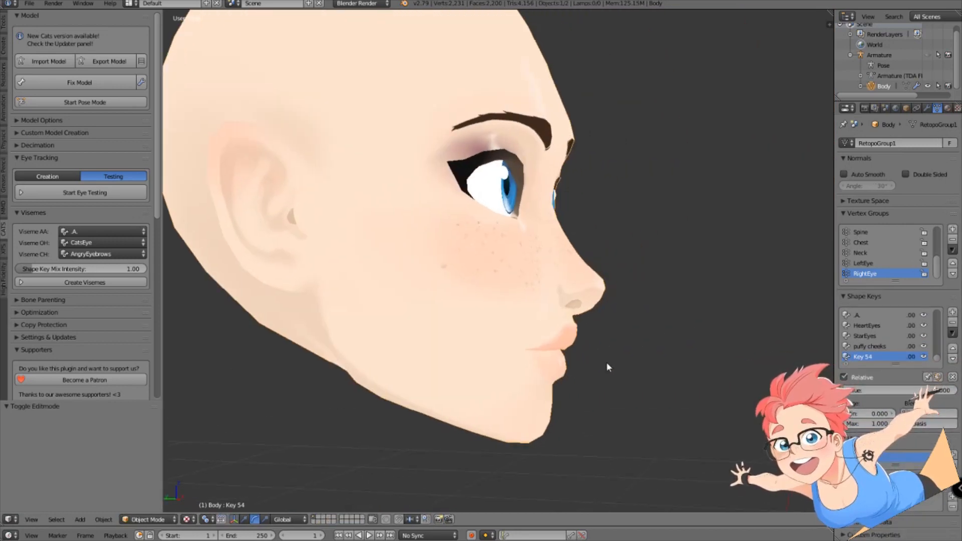
{"action": "mouse_move", "coordinate": [608, 367]}
{"action": "middle_mouse_down"}
{"action": "mouse_move", "coordinate": [511, 435]}
{"action": "mouse_move", "coordinate": [613, 350]}
{"action": "mouse_move", "coordinate": [691, 366]}
{"action": "mouse_move", "coordinate": [591, 377]}
{"action": "middle_mouse_up"}
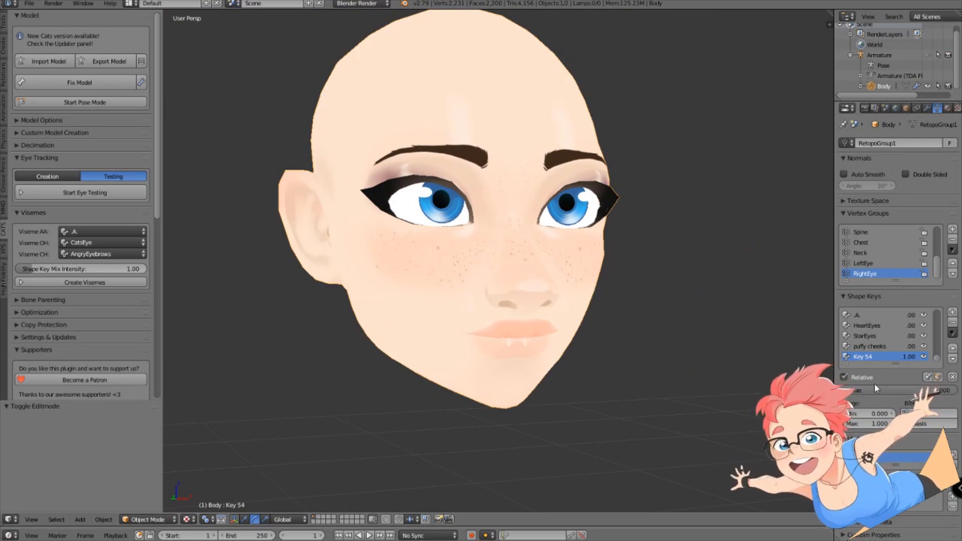
Set the new shape key's value, below puffy cheeks, to 0.000.
{"action": "middle_click_drag", "start_coordinate": [812, 385], "coordinate": [907, 396]}
{"action": "left_click_drag", "start_coordinate": [901, 390], "coordinate": [844, 391]}
{"action": "mouse_move", "coordinate": [632, 389]}
{"action": "middle_mouse_down"}
{"action": "mouse_move", "coordinate": [645, 393]}
{"action": "mouse_move", "coordinate": [591, 389]}
{"action": "mouse_move", "coordinate": [619, 387]}
{"action": "middle_mouse_up"}
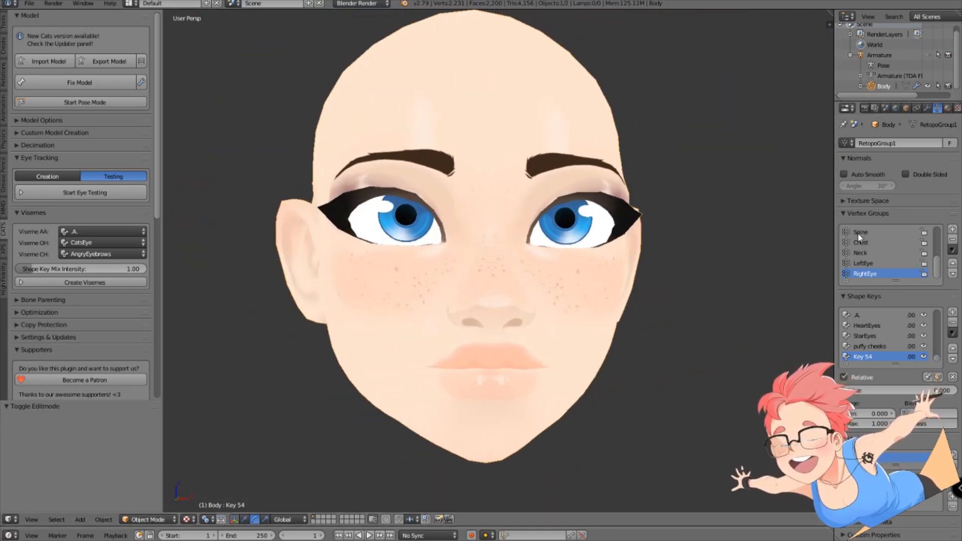
{"action": "scroll", "coordinate": [569, 305], "scroll_direction": "down", "scroll_amount": 2}
{"action": "middle_click_drag", "start_coordinate": [569, 305], "coordinate": [580, 346]}
{"action": "scroll", "coordinate": [579, 347], "scroll_direction": "up", "scroll_amount": 1}
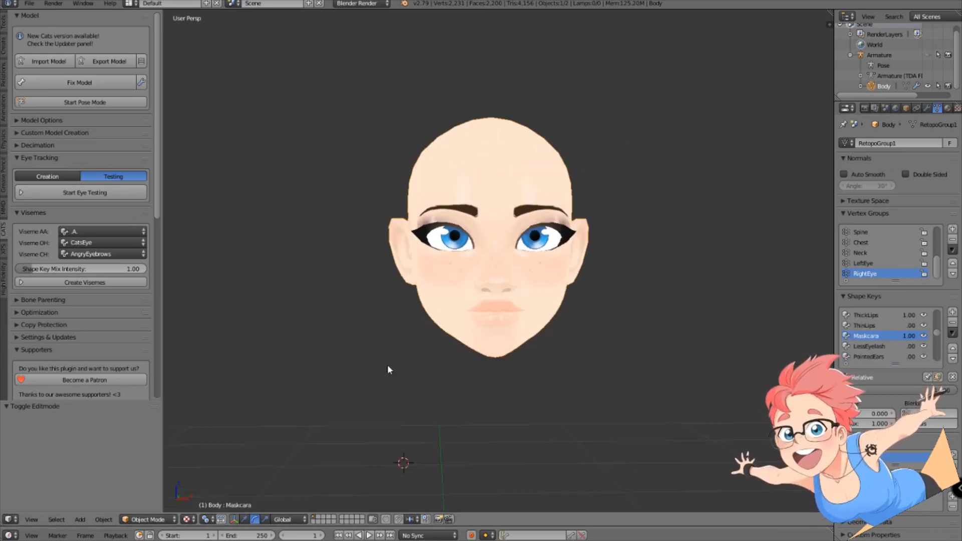
Replace the image of the head material's texture with LyrasBaseFace3_Sample.png, choosing it by thumbnail, and look over the head.
{"action": "middle_click_drag", "start_coordinate": [388, 370], "coordinate": [501, 331]}
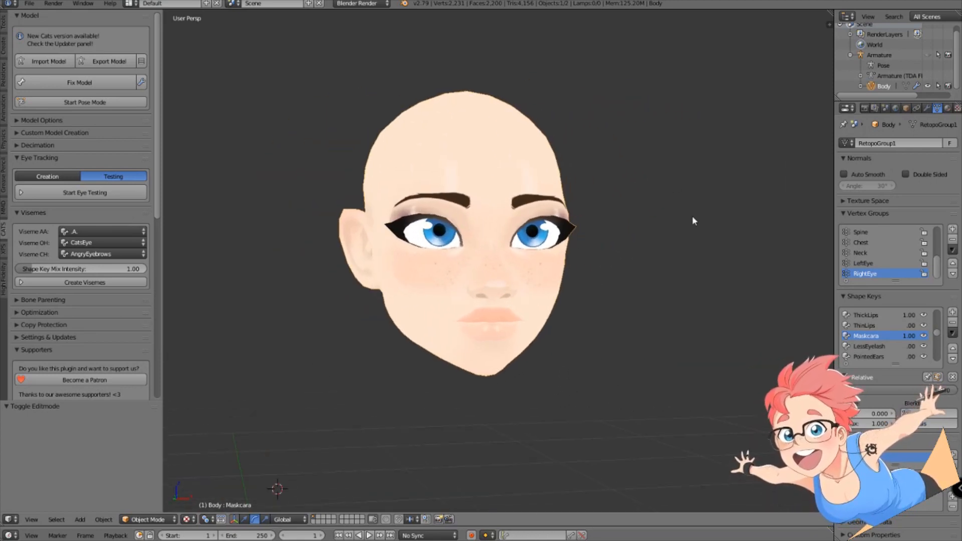
{"action": "left_click", "coordinate": [948, 108]}
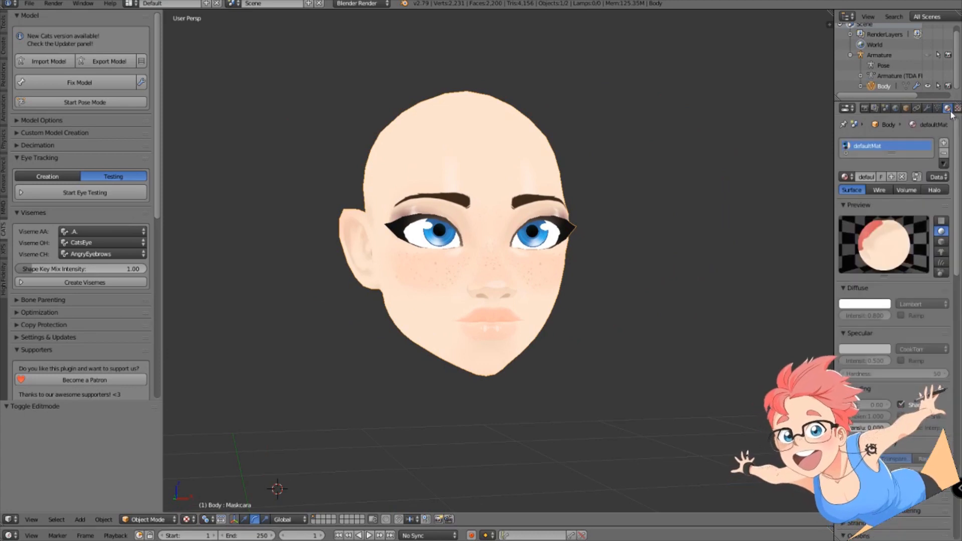
{"action": "left_click", "coordinate": [957, 108]}
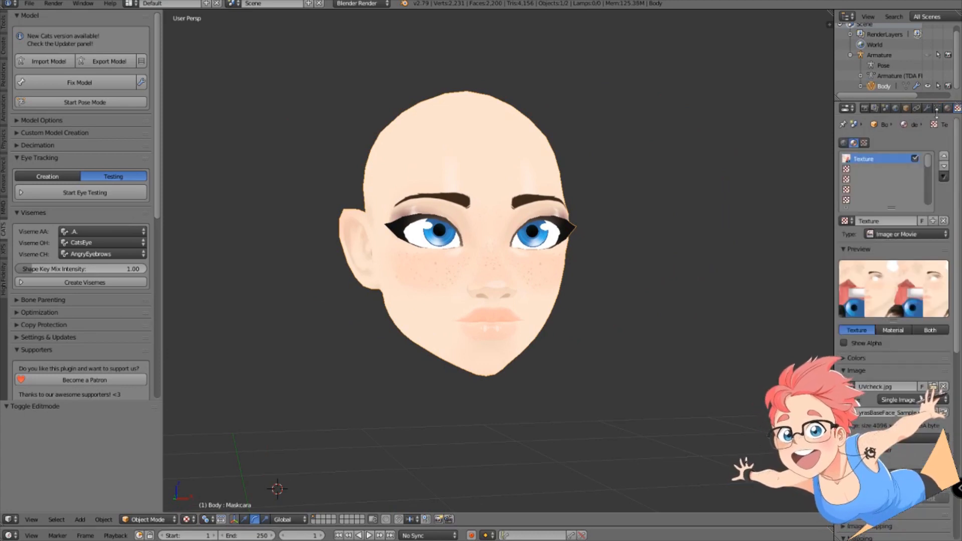
{"action": "left_click", "coordinate": [942, 413]}
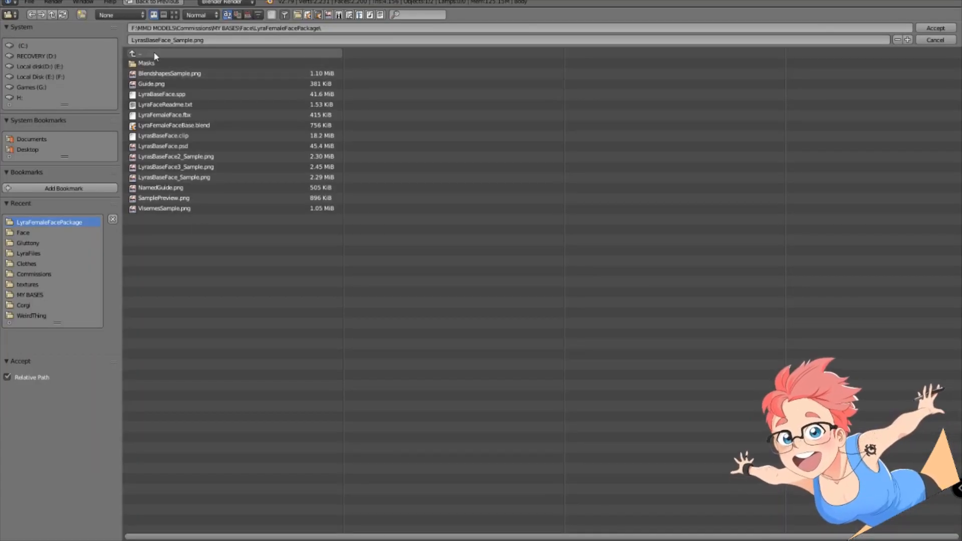
{"action": "left_click", "coordinate": [174, 14]}
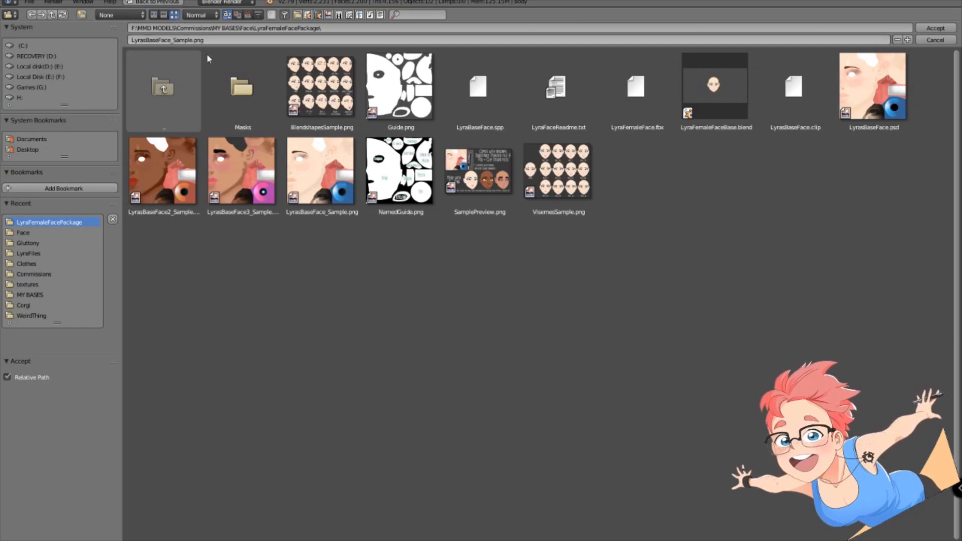
{"action": "double_click", "coordinate": [234, 177]}
{"action": "scroll", "coordinate": [433, 301], "scroll_direction": "down", "scroll_amount": 2}
{"action": "middle_click_drag", "start_coordinate": [310, 329], "coordinate": [565, 318]}
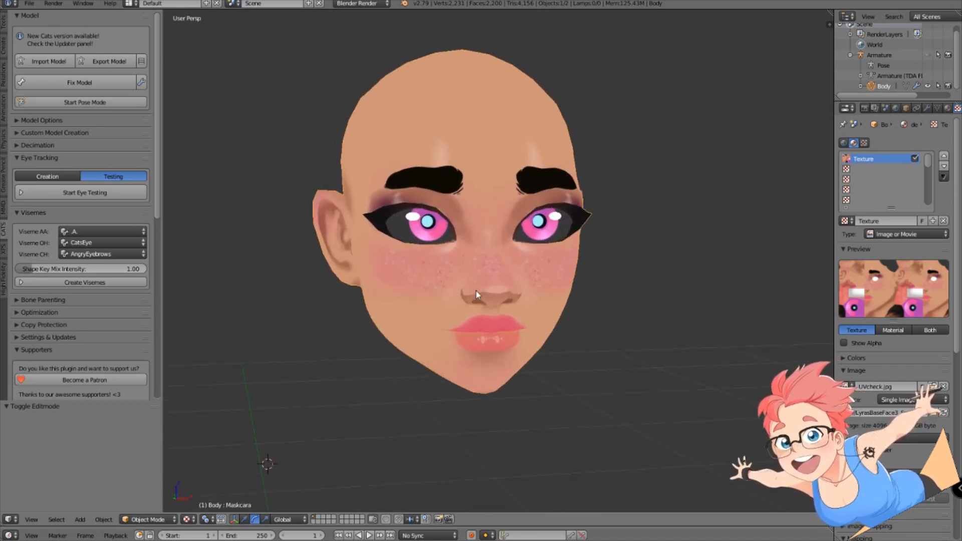
{"action": "scroll", "coordinate": [523, 264], "scroll_direction": "up", "scroll_amount": 2}
{"action": "scroll", "coordinate": [497, 275], "scroll_direction": "down", "scroll_amount": 2}
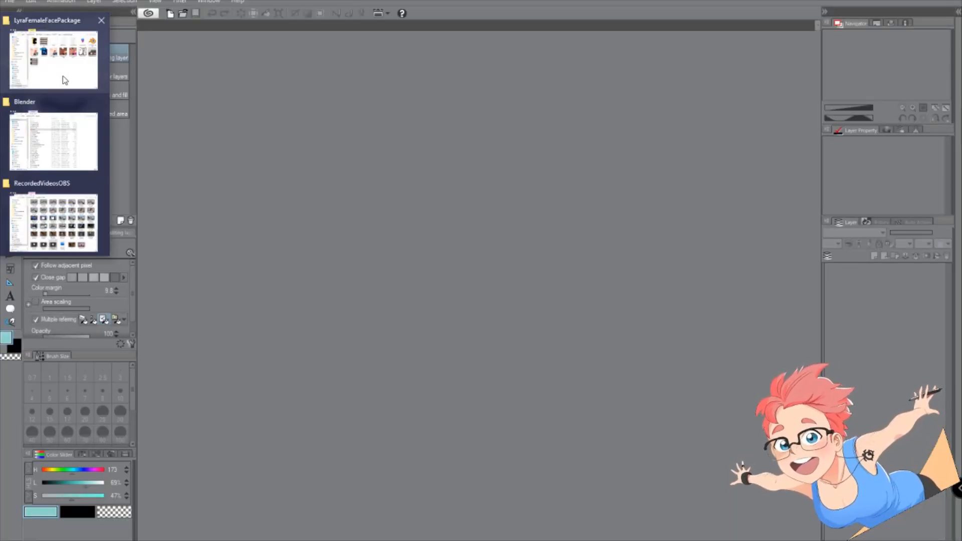
Switch to Clip Studio Paint and open the LyrasBaseFace artwork from the LyraFemaleFacePackage folder.
{"action": "left_click", "coordinate": [62, 77]}
{"action": "double_click", "coordinate": [405, 192]}
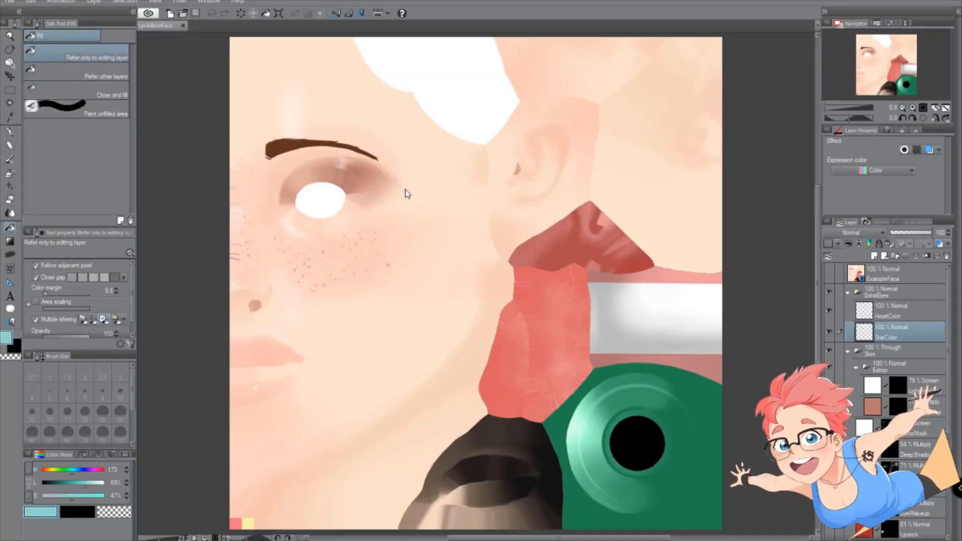
{"action": "scroll", "coordinate": [437, 317], "scroll_direction": "down", "scroll_amount": 1}
{"action": "scroll", "coordinate": [521, 359], "scroll_direction": "up", "scroll_amount": 1}
{"action": "scroll", "coordinate": [556, 370], "scroll_direction": "down", "scroll_amount": 1}
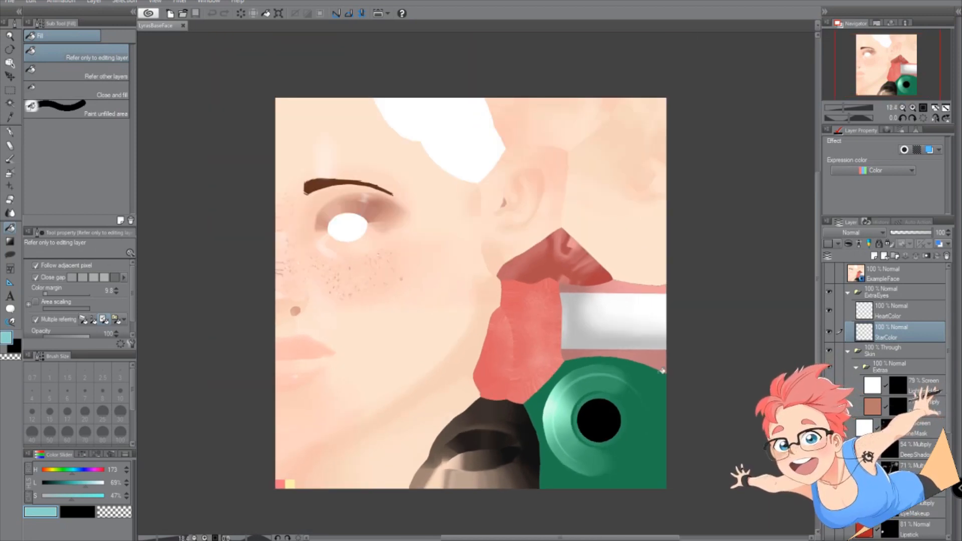
Mix a mint green with hue 146 and saturation 67% and fill the Skin layer with it.
{"action": "scroll", "coordinate": [890, 408], "scroll_direction": "down", "scroll_amount": 2}
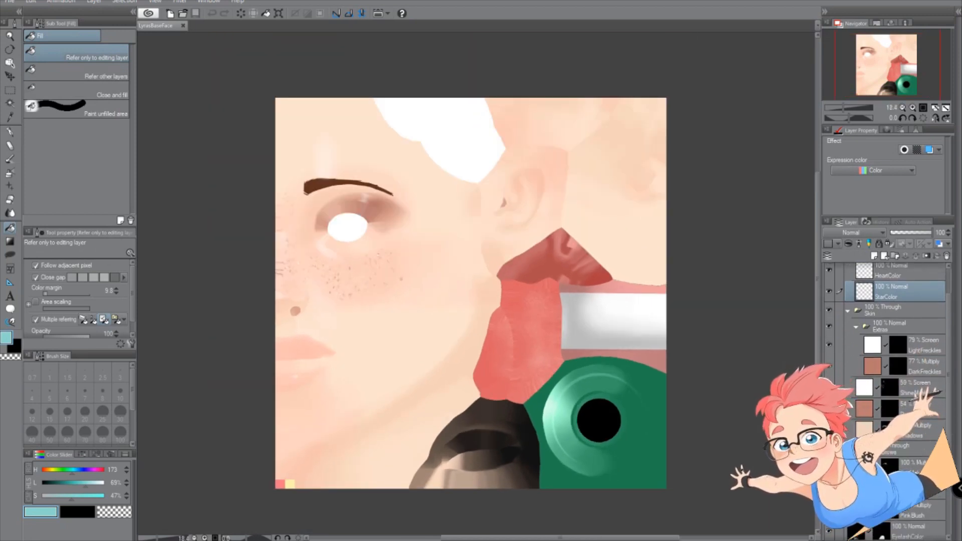
{"action": "scroll", "coordinate": [891, 381], "scroll_direction": "down", "scroll_amount": 5}
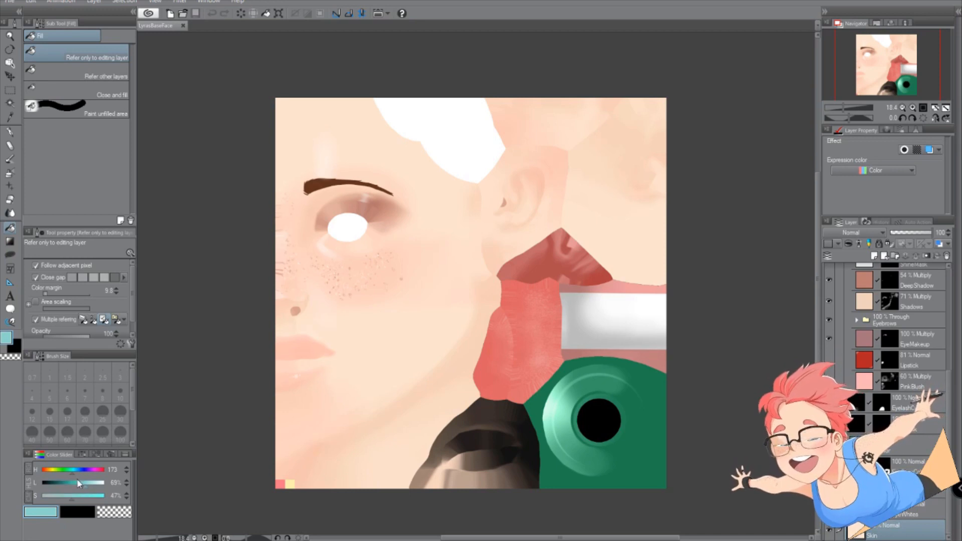
{"action": "left_click", "coordinate": [84, 499]}
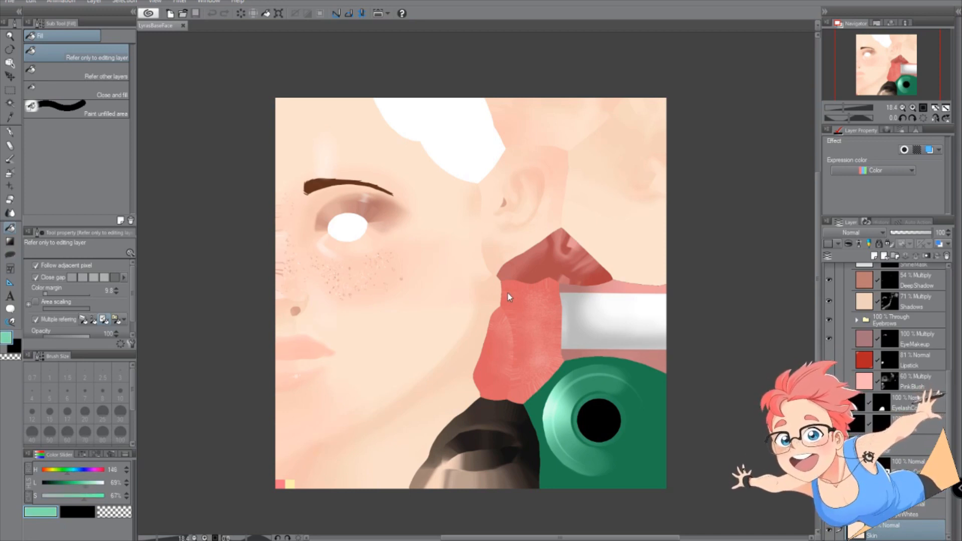
{"action": "left_click", "coordinate": [529, 353]}
{"action": "scroll", "coordinate": [524, 408], "scroll_direction": "up", "scroll_amount": 2}
{"action": "scroll", "coordinate": [530, 266], "scroll_direction": "down", "scroll_amount": 2}
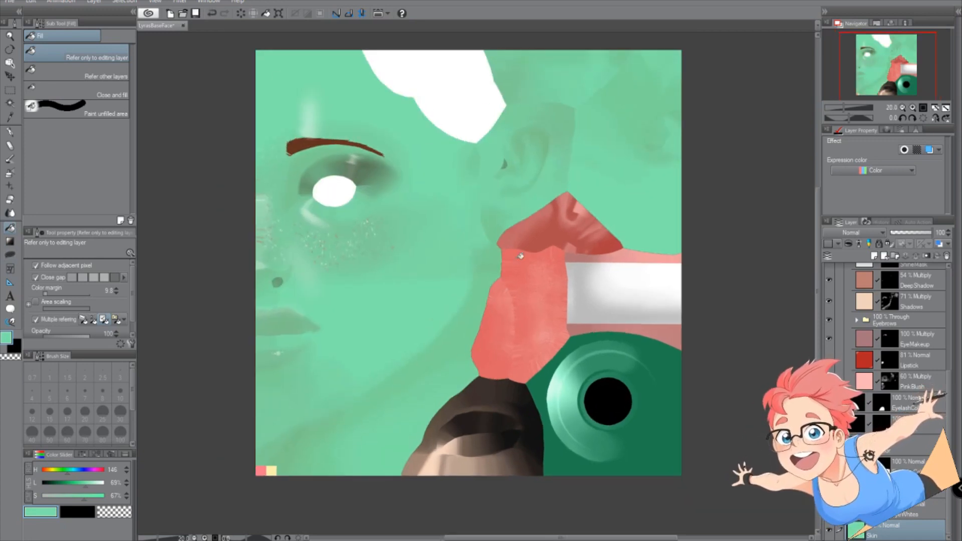
Recolour the iris on the EyeColor layer with the Turnip pen at size 2000, using pink with hue 300.
{"action": "left_click", "coordinate": [11, 131]}
{"action": "scroll", "coordinate": [344, 195], "scroll_direction": "up", "scroll_amount": 2}
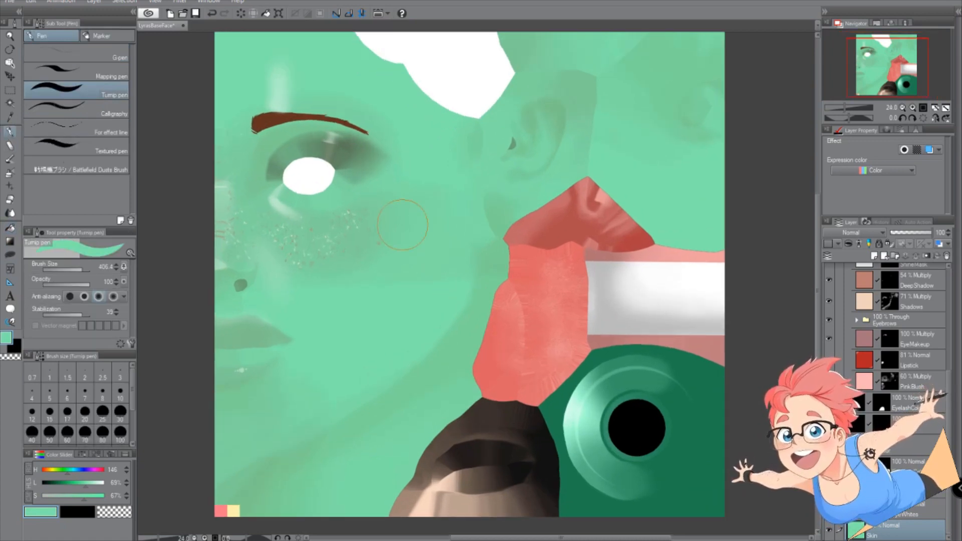
{"action": "scroll", "coordinate": [402, 224], "scroll_direction": "down", "scroll_amount": 2}
{"action": "left_click", "coordinate": [900, 445]}
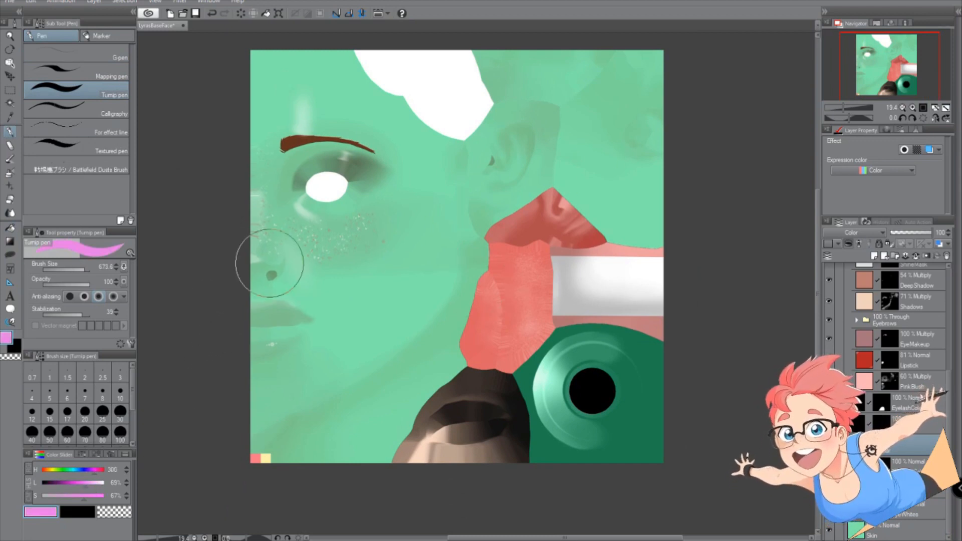
{"action": "left_click", "coordinate": [619, 456]}
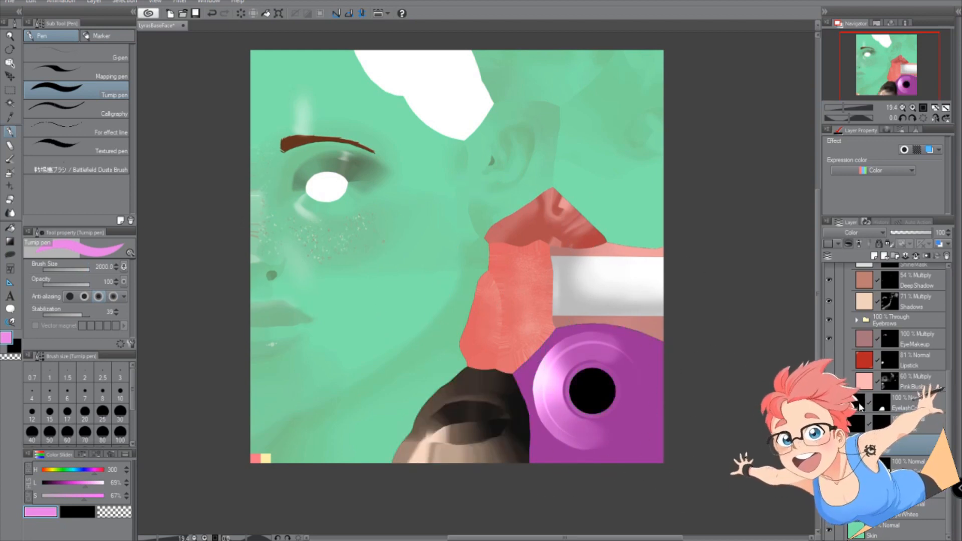
Set the EyelashColor layer's blending mode to Multiply.
{"action": "left_click", "coordinate": [908, 402]}
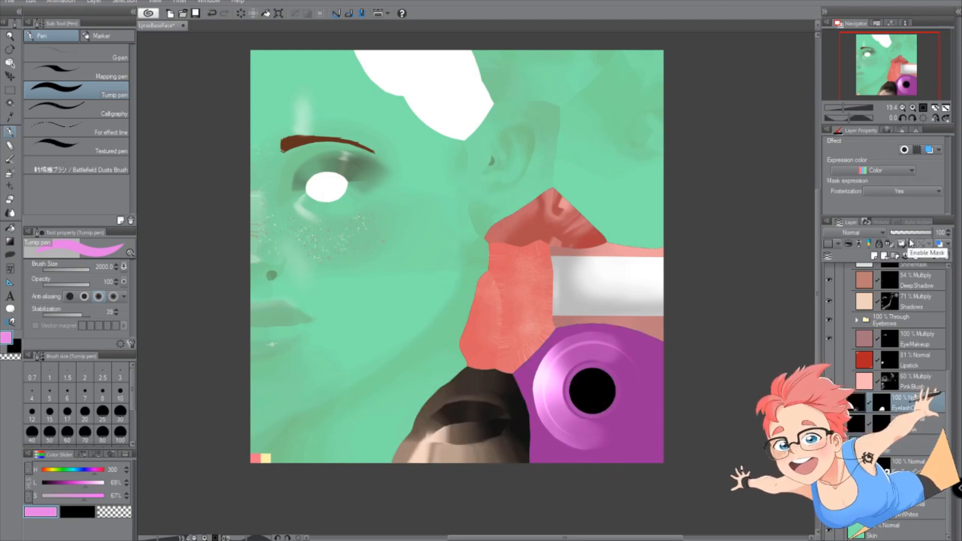
{"action": "left_click", "coordinate": [866, 234]}
{"action": "left_click", "coordinate": [860, 261]}
Hide and show the pink blush layer to check its effect, and paint over its colour with the pink.
{"action": "left_click", "coordinate": [913, 382]}
{"action": "scroll", "coordinate": [902, 341], "scroll_direction": "up", "scroll_amount": 1}
{"action": "left_click", "coordinate": [829, 328]}
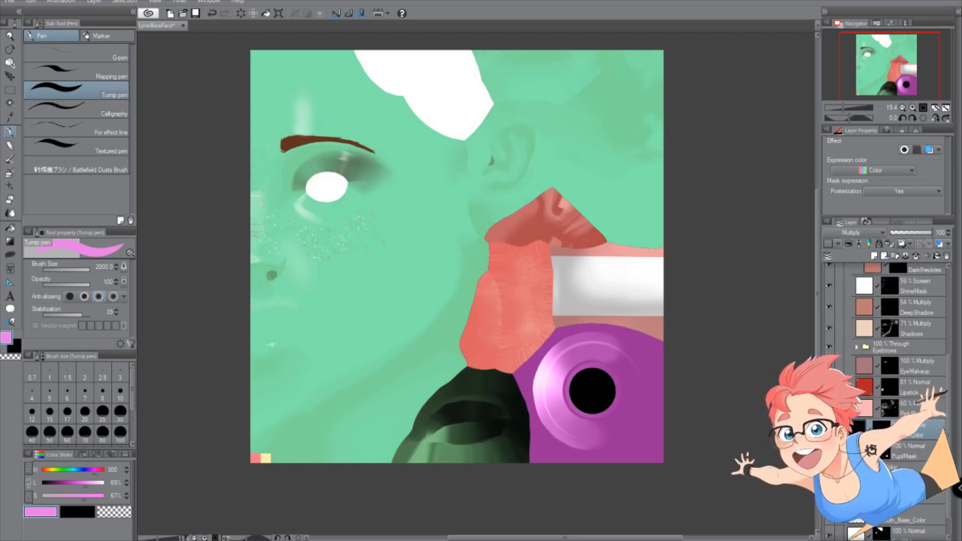
{"action": "left_click", "coordinate": [829, 329]}
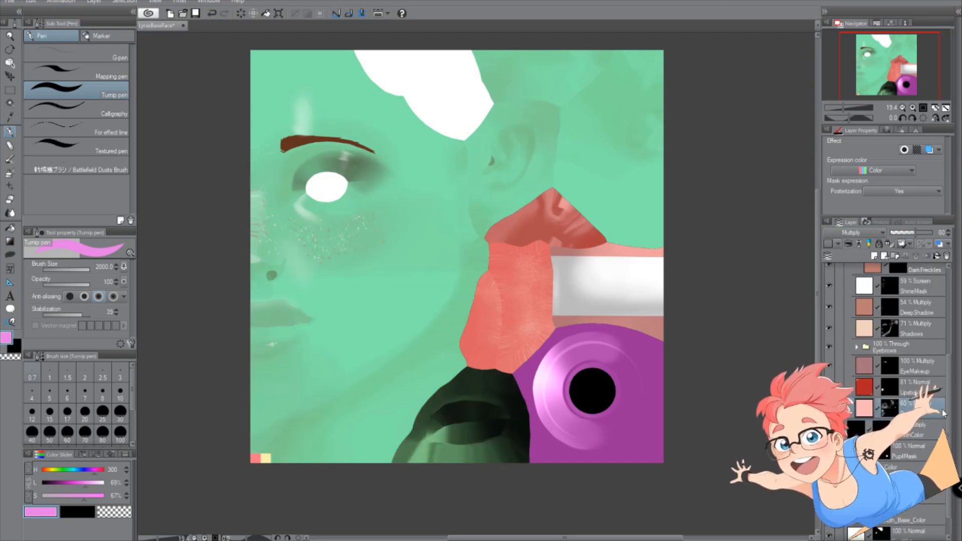
{"action": "left_click", "coordinate": [380, 258]}
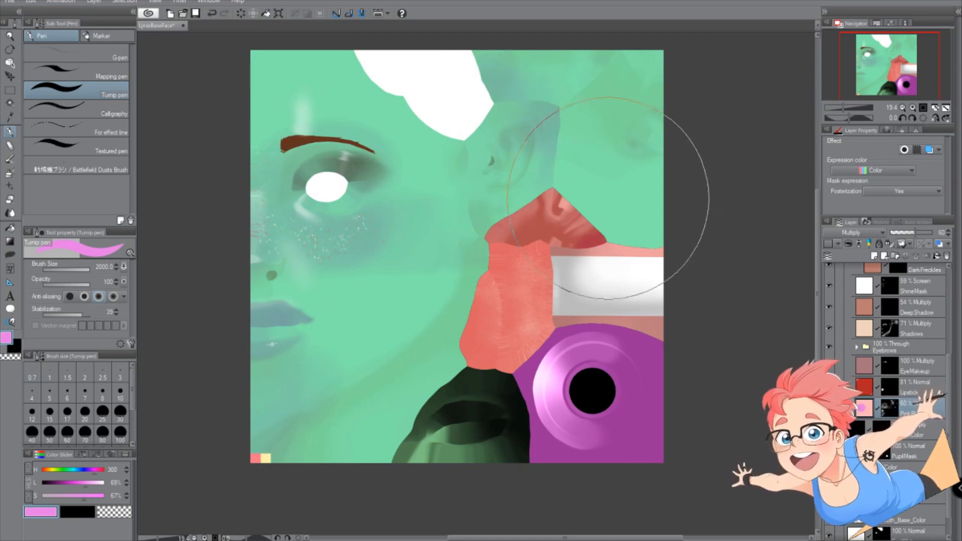
{"action": "scroll", "coordinate": [912, 501], "scroll_direction": "down", "scroll_amount": 1}
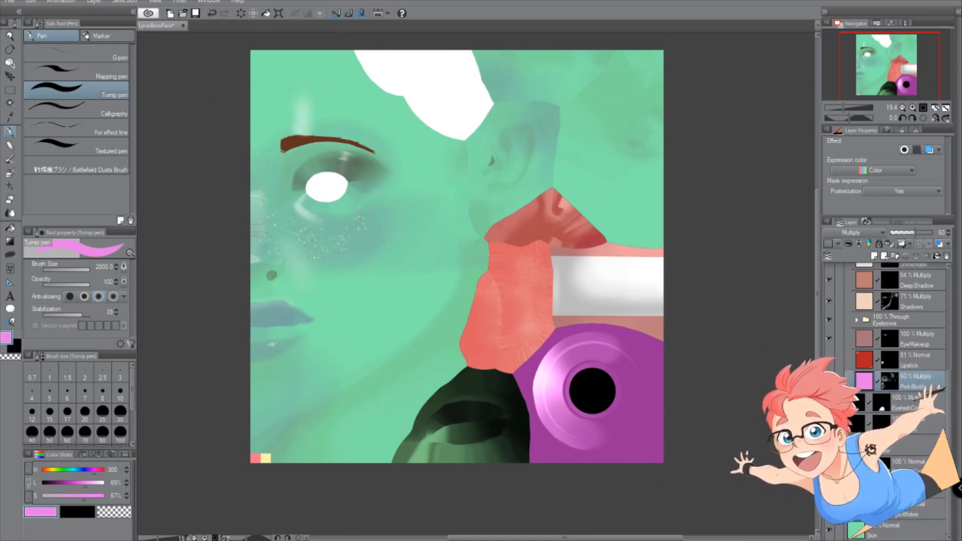
Paint the eye whites layer black, including the patch above the face, and repaint the eye opening white.
{"action": "left_click", "coordinate": [915, 509]}
{"action": "left_click", "coordinate": [77, 512]}
{"action": "mouse_move", "coordinate": [327, 189]}
{"action": "left_mouse_down"}
{"action": "mouse_move", "coordinate": [379, 125]}
{"action": "mouse_move", "coordinate": [419, 98]}
{"action": "left_mouse_up"}
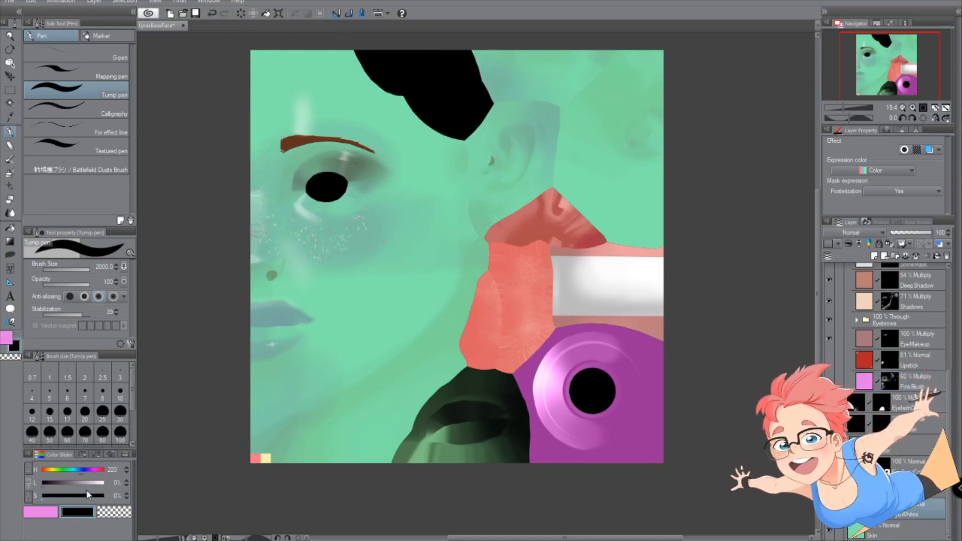
{"action": "left_click", "coordinate": [104, 483]}
{"action": "left_click", "coordinate": [327, 215]}
{"action": "scroll", "coordinate": [912, 381], "scroll_direction": "up", "scroll_amount": 1}
{"action": "scroll", "coordinate": [903, 381], "scroll_direction": "up", "scroll_amount": 2}
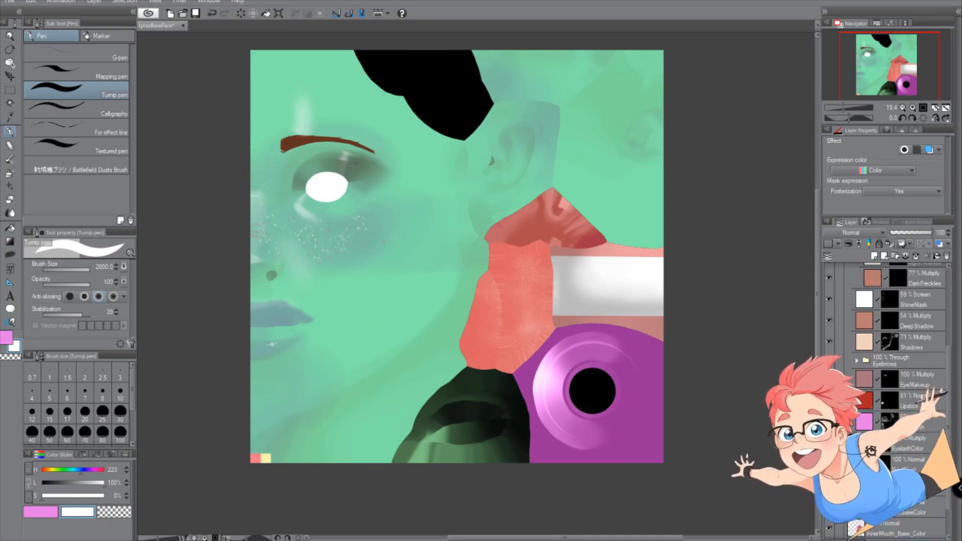
Show the Lipstick layer, set its blending mode to Overlay, and lower its opacity to 55%.
{"action": "left_click", "coordinate": [830, 400]}
{"action": "left_click", "coordinate": [915, 400]}
{"action": "left_click", "coordinate": [863, 233]}
{"action": "left_click", "coordinate": [846, 365]}
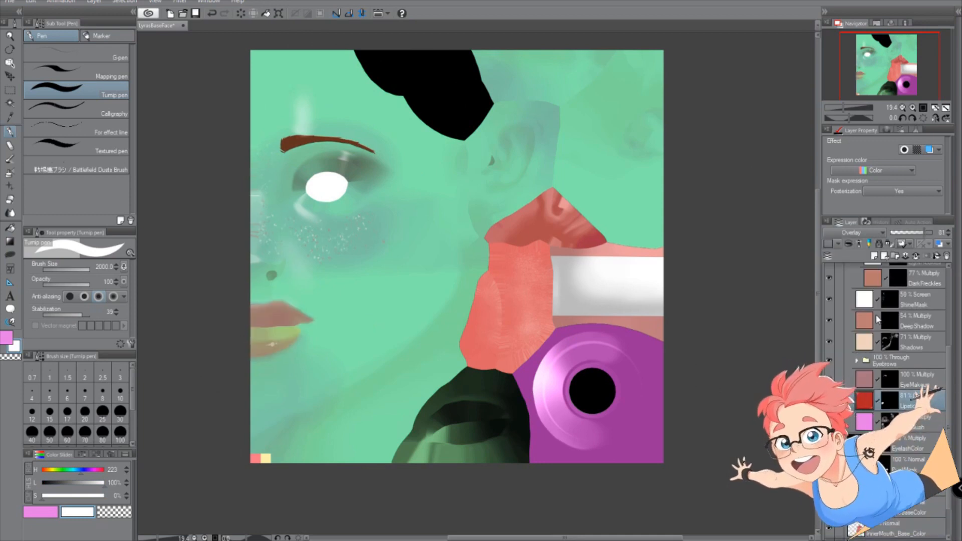
{"action": "left_click_drag", "start_coordinate": [924, 234], "coordinate": [920, 234]}
Show the EyeMakeup layer and recolour it around the eye, trying white first and painting pink over it.
{"action": "left_click", "coordinate": [918, 380]}
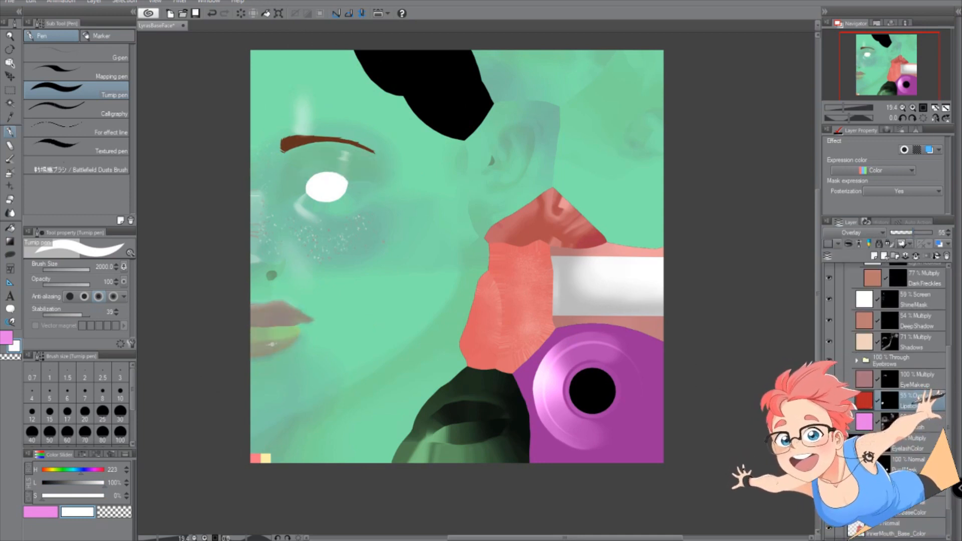
{"action": "left_click", "coordinate": [95, 472]}
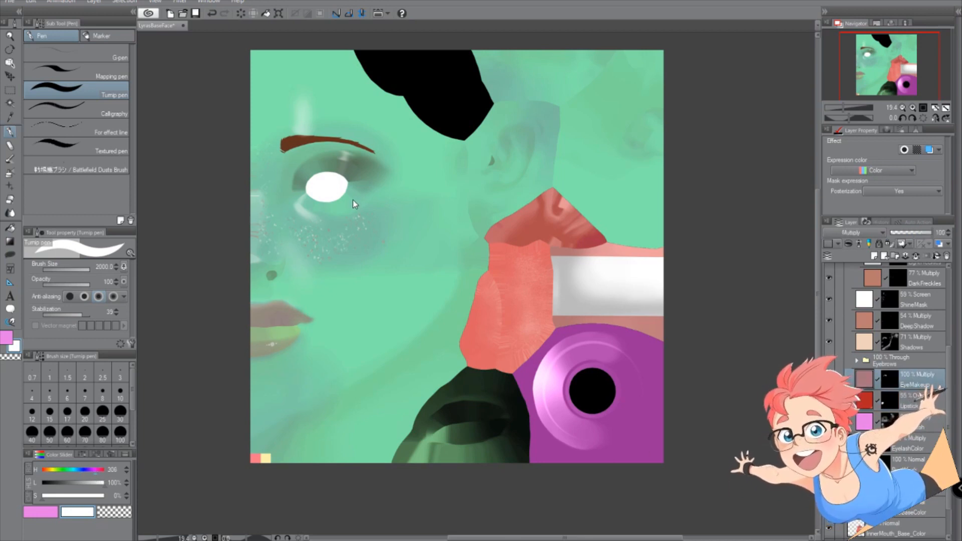
{"action": "left_click", "coordinate": [353, 200]}
{"action": "left_click", "coordinate": [73, 483]}
{"action": "left_click", "coordinate": [42, 512]}
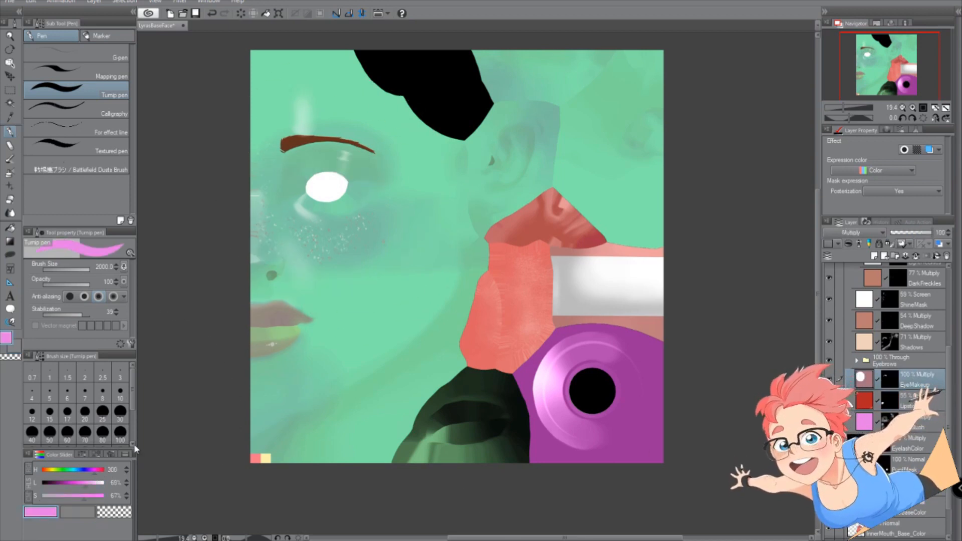
{"action": "left_click", "coordinate": [362, 188]}
Sample a dark green from the inner-mouth area and paint it across the Shadows layer.
{"action": "scroll", "coordinate": [873, 409], "scroll_direction": "up", "scroll_amount": 1}
{"action": "scroll", "coordinate": [873, 408], "scroll_direction": "up", "scroll_amount": 1}
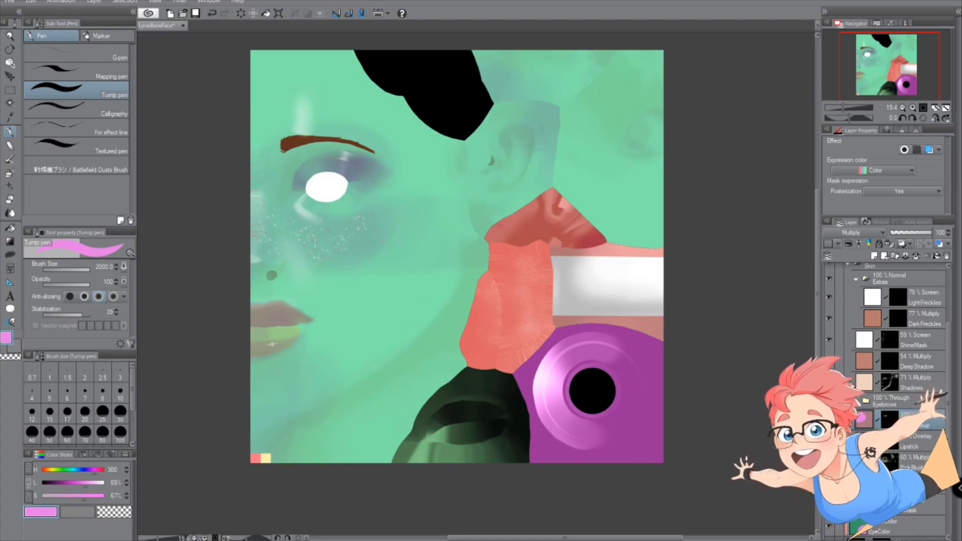
{"action": "left_click", "coordinate": [869, 384]}
{"action": "left_click", "coordinate": [428, 437], "text": "alt"}
{"action": "mouse_move", "coordinate": [407, 437]}
{"action": "left_mouse_down"}
{"action": "mouse_move", "coordinate": [291, 223]}
{"action": "mouse_move", "coordinate": [567, 68]}
{"action": "mouse_move", "coordinate": [333, 49]}
{"action": "left_mouse_up"}
{"action": "scroll", "coordinate": [878, 396], "scroll_direction": "up", "scroll_amount": 1}
{"action": "scroll", "coordinate": [878, 396], "scroll_direction": "up", "scroll_amount": 1}
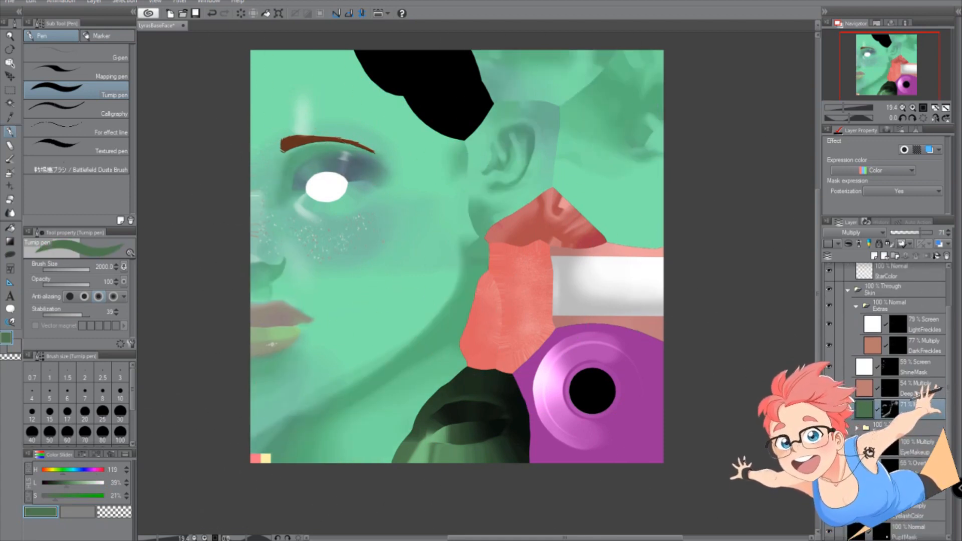
Paint the same dark green onto the DeepShadow layer.
{"action": "left_click", "coordinate": [866, 388]}
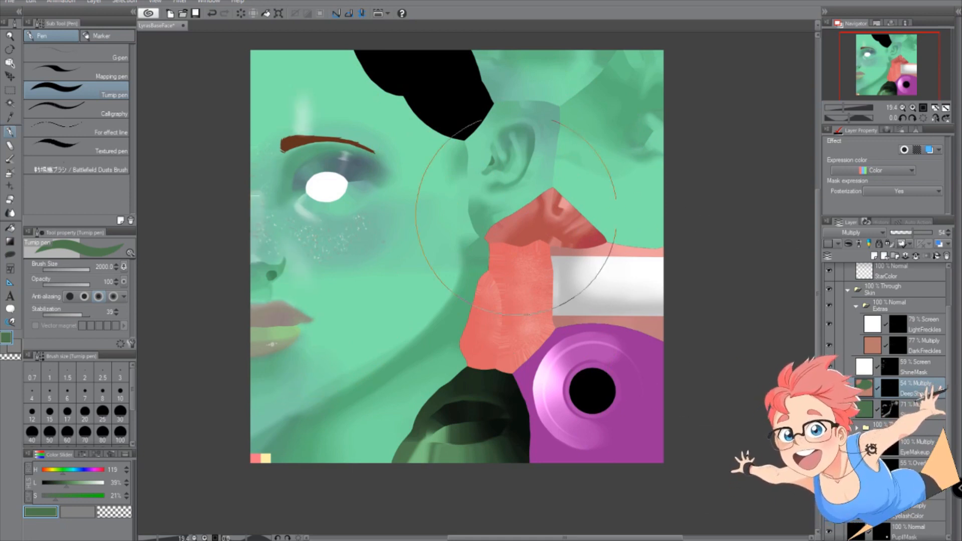
{"action": "scroll", "coordinate": [549, 174], "scroll_direction": "up", "scroll_amount": 2}
{"action": "scroll", "coordinate": [531, 168], "scroll_direction": "down", "scroll_amount": 1}
{"action": "scroll", "coordinate": [241, 104], "scroll_direction": "up", "scroll_amount": 1}
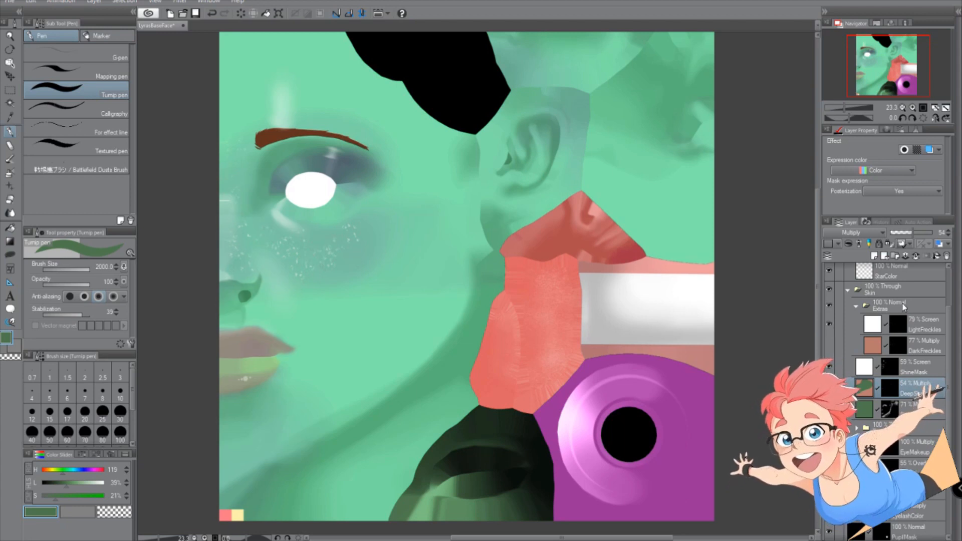
Add a new layer above LightFreckles in the Extras group and choose the Star B decoration brush with white as the colour.
{"action": "left_click", "coordinate": [870, 326]}
{"action": "left_click", "coordinate": [875, 257]}
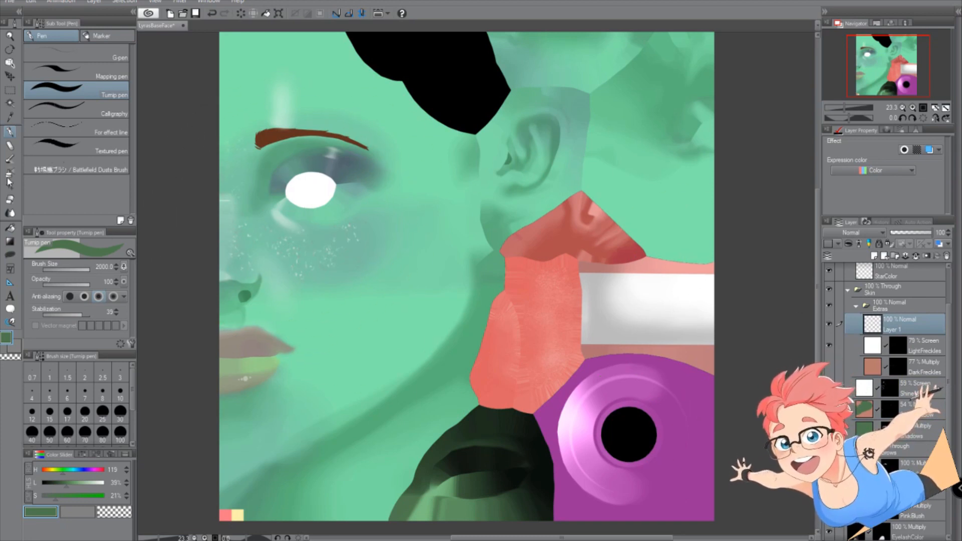
{"action": "left_click", "coordinate": [10, 160]}
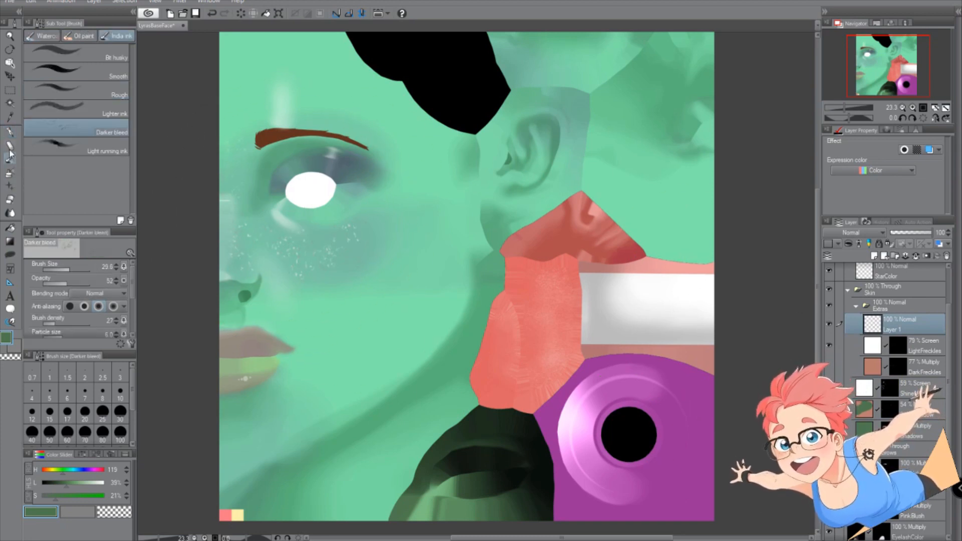
{"action": "left_click", "coordinate": [10, 185]}
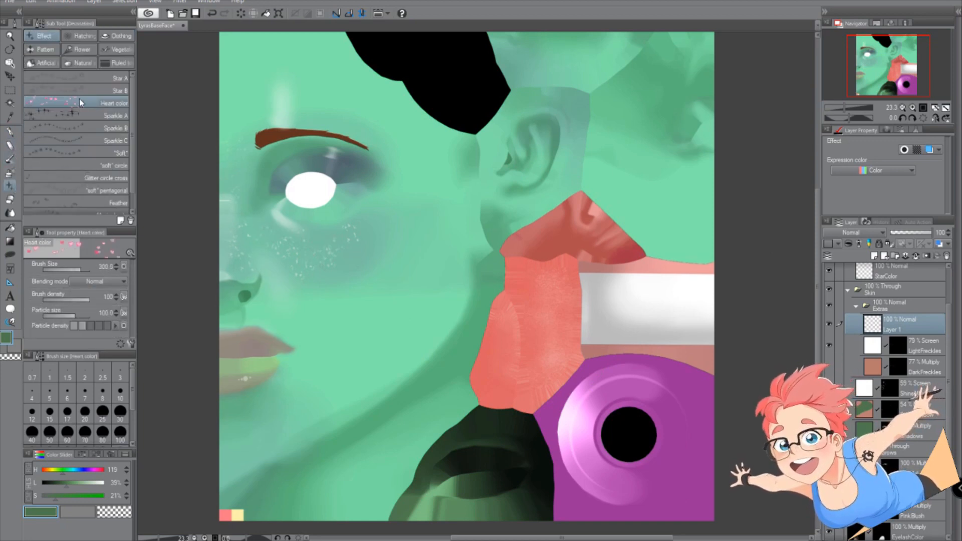
{"action": "left_click", "coordinate": [64, 92]}
{"action": "scroll", "coordinate": [240, 365], "scroll_direction": "up", "scroll_amount": 3}
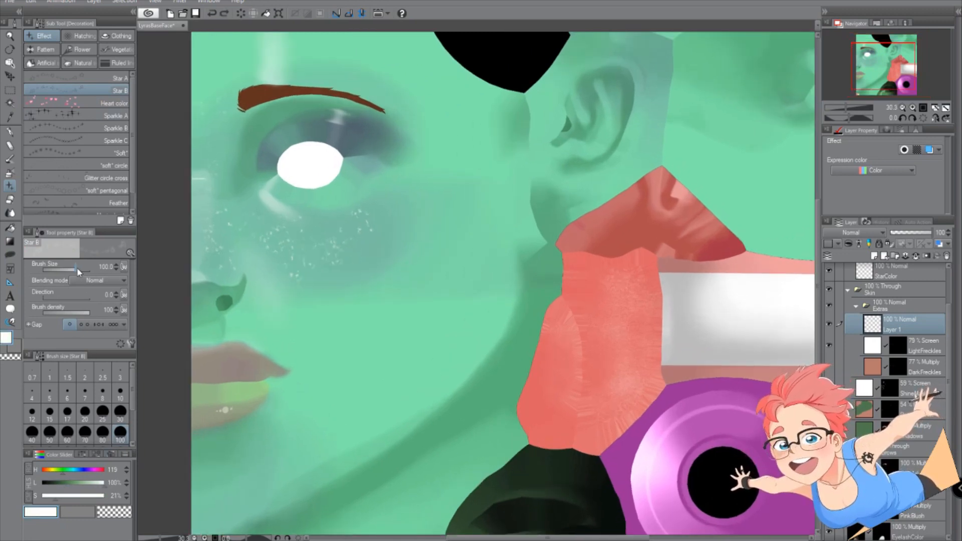
Enlarge the Star B brush to about 252, lower its density slightly, and set a fixed gap of about 226.
{"action": "left_click_drag", "start_coordinate": [77, 268], "coordinate": [80, 267]}
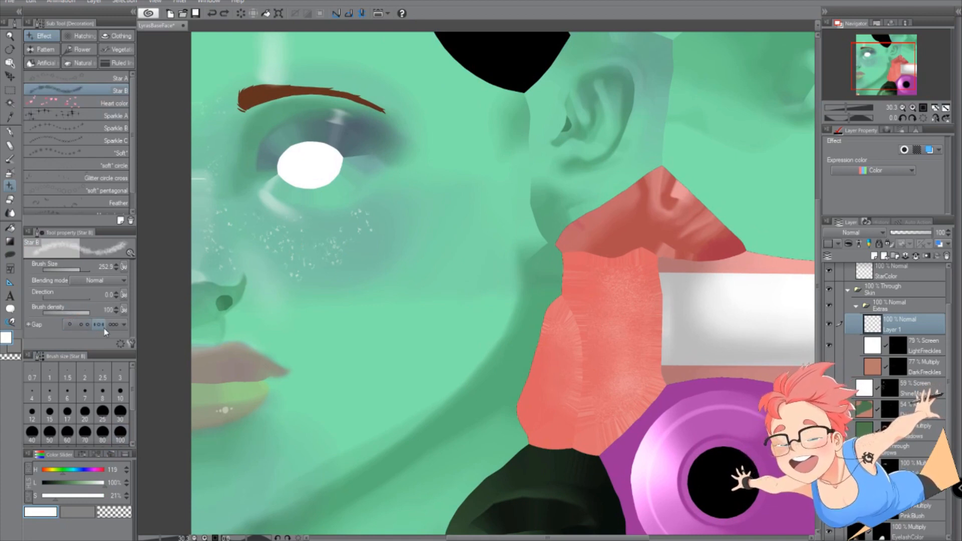
{"action": "left_click", "coordinate": [71, 328]}
{"action": "left_click_drag", "start_coordinate": [83, 313], "coordinate": [41, 327]}
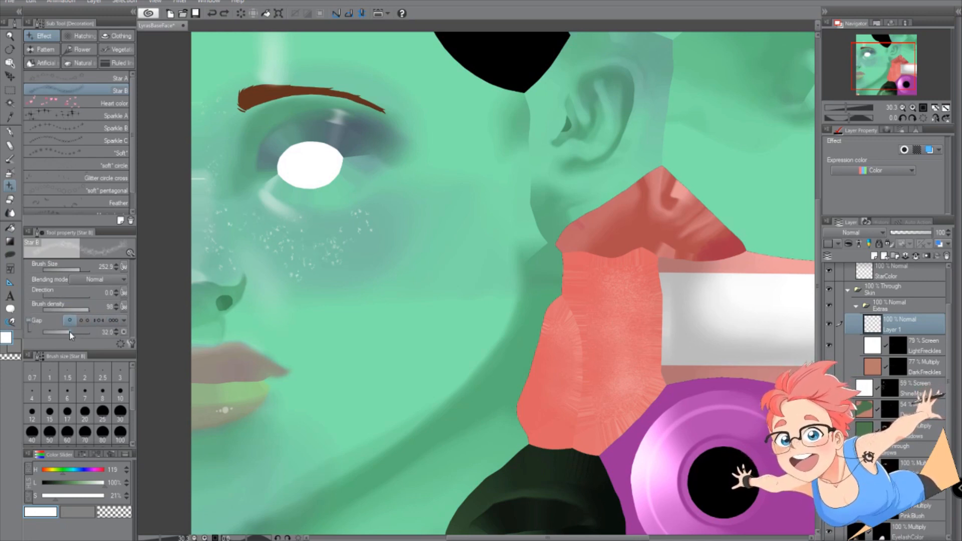
{"action": "left_click_drag", "start_coordinate": [73, 333], "coordinate": [84, 332]}
{"action": "mouse_move", "coordinate": [198, 269]}
{"action": "left_mouse_down"}
{"action": "mouse_move", "coordinate": [236, 256]}
{"action": "mouse_move", "coordinate": [301, 261]}
{"action": "mouse_move", "coordinate": [381, 236]}
{"action": "mouse_move", "coordinate": [313, 274]}
{"action": "left_mouse_up"}
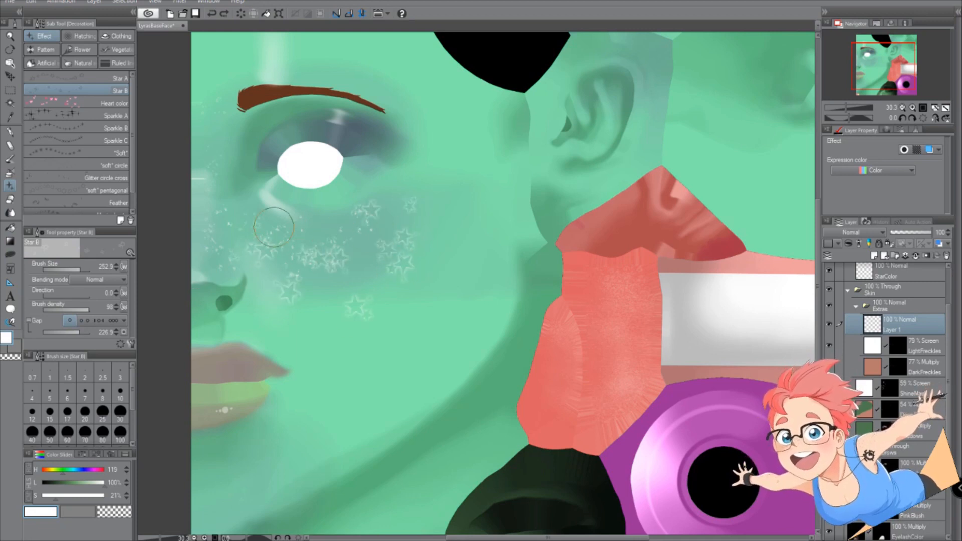
{"action": "key", "text": "ctrl+z"}
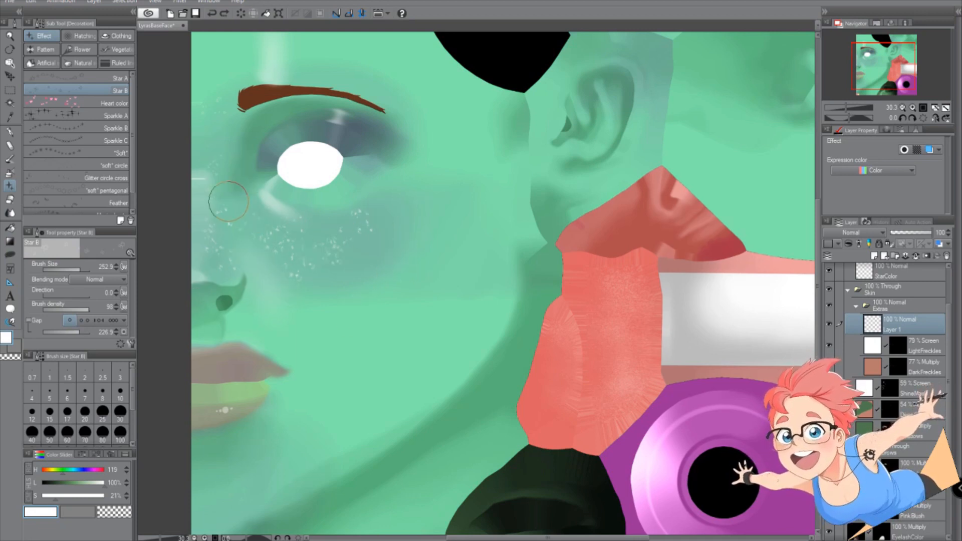
{"action": "left_click", "coordinate": [230, 217]}
{"action": "key", "text": "ctrl+z"}
Paint scattered white stars across the cheek and beside the nose on the new layer.
{"action": "mouse_move", "coordinate": [220, 199]}
{"action": "left_mouse_down"}
{"action": "mouse_move", "coordinate": [275, 286]}
{"action": "mouse_move", "coordinate": [398, 221]}
{"action": "mouse_move", "coordinate": [325, 252]}
{"action": "mouse_move", "coordinate": [378, 254]}
{"action": "left_mouse_up"}
{"action": "left_click_drag", "start_coordinate": [320, 302], "coordinate": [343, 300]}
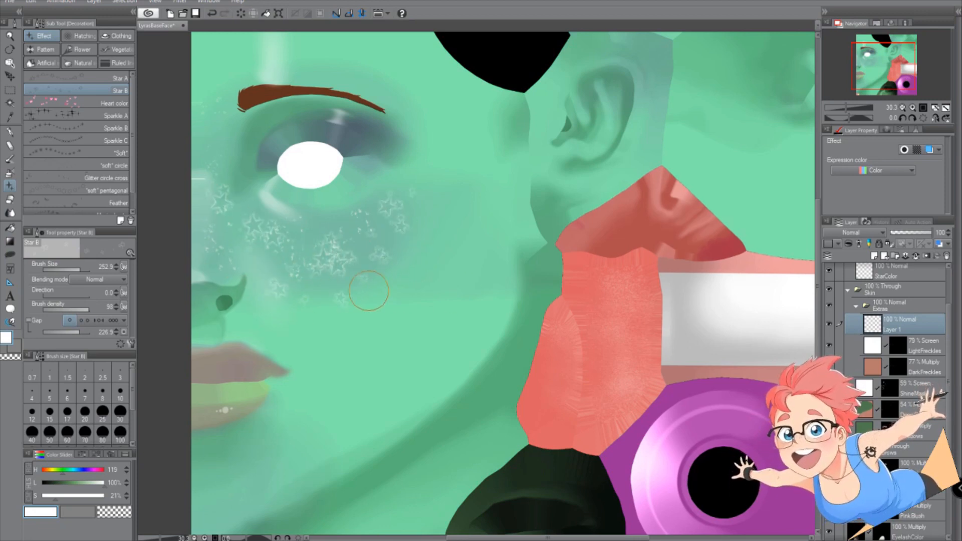
{"action": "left_click", "coordinate": [380, 260]}
{"action": "left_click", "coordinate": [251, 240]}
{"action": "scroll", "coordinate": [426, 337], "scroll_direction": "down", "scroll_amount": 2}
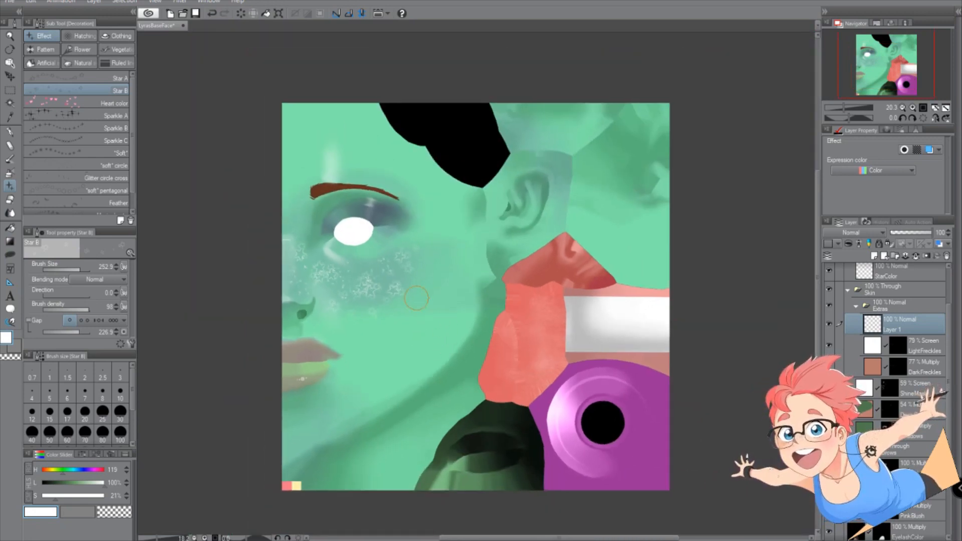
Collapse the Extras and ExtraEyes layer groups and expand the Eyebrows group.
{"action": "scroll", "coordinate": [865, 344], "scroll_direction": "up", "scroll_amount": 3}
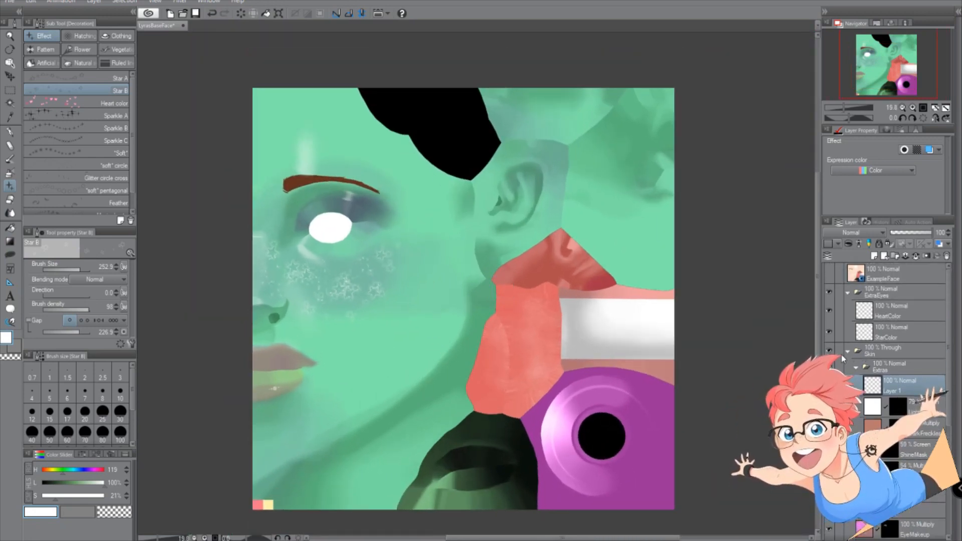
{"action": "left_click", "coordinate": [856, 368]}
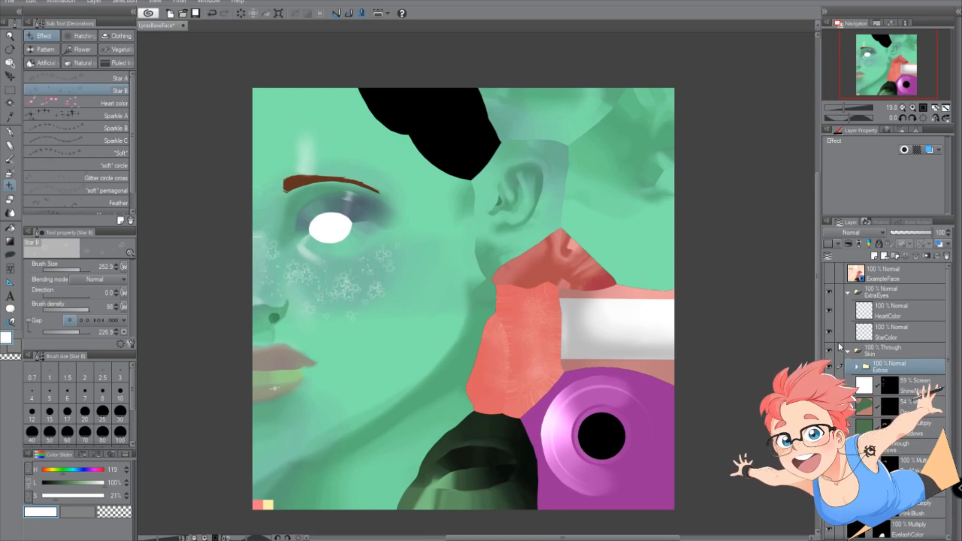
{"action": "left_click", "coordinate": [848, 292]}
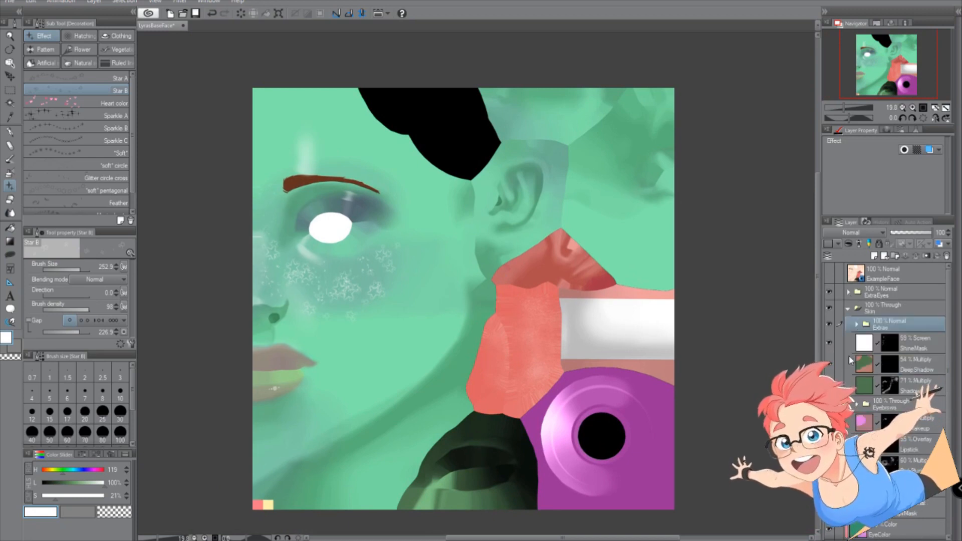
{"action": "left_click", "coordinate": [858, 404]}
{"action": "scroll", "coordinate": [858, 405], "scroll_direction": "down", "scroll_amount": 1}
{"action": "left_click", "coordinate": [857, 391]}
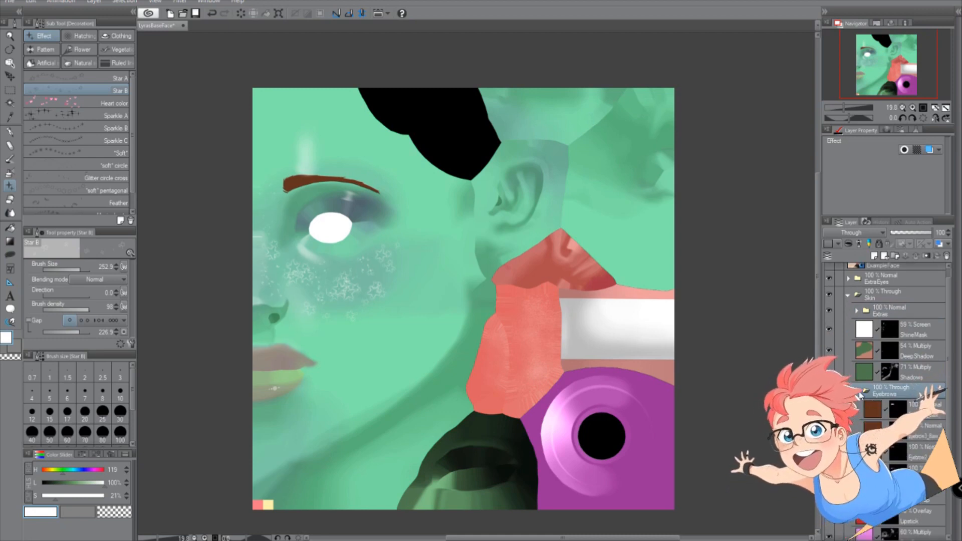
Compare the eyebrow shapes by showing and hiding the four eyebrow layers in turn, leaving only the Eyebrow1 layer visible.
{"action": "scroll", "coordinate": [857, 392], "scroll_direction": "down", "scroll_amount": 3}
{"action": "left_click", "coordinate": [829, 433]}
{"action": "left_click", "coordinate": [829, 411]}
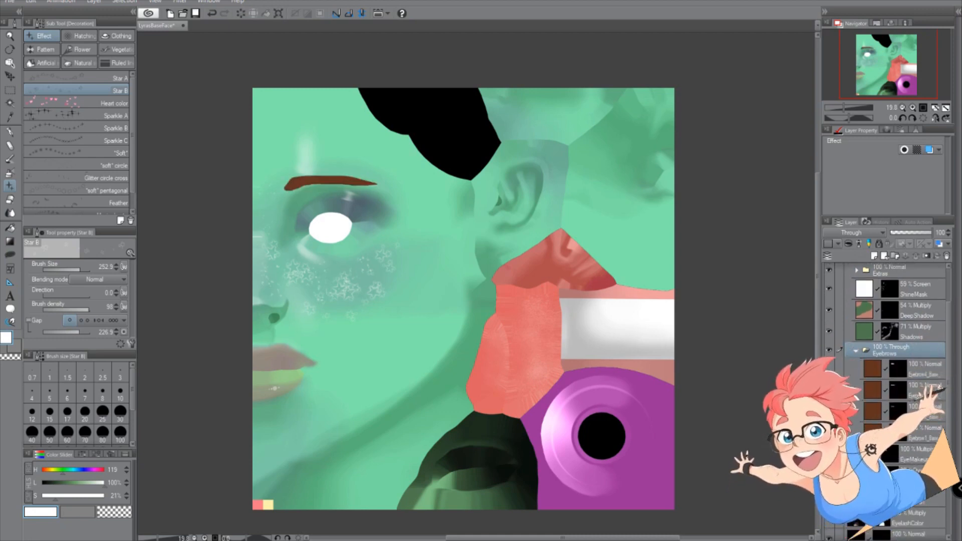
{"action": "left_click", "coordinate": [829, 411]}
{"action": "left_click", "coordinate": [829, 390]}
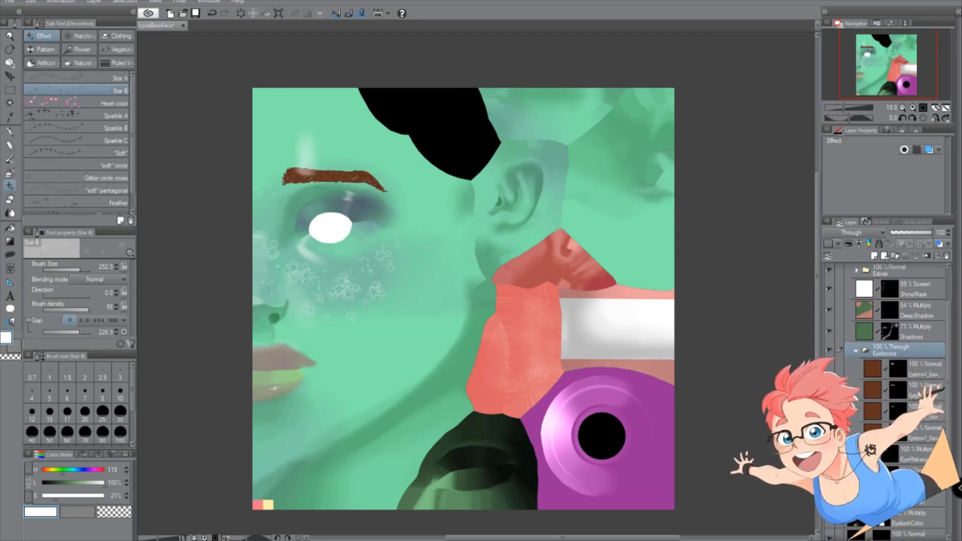
{"action": "left_click", "coordinate": [829, 390]}
{"action": "left_click", "coordinate": [829, 370]}
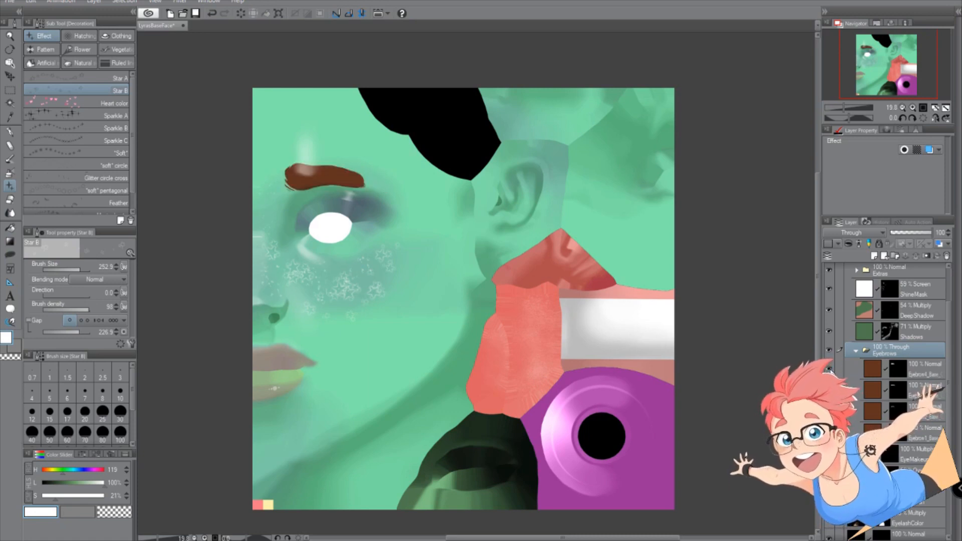
{"action": "left_click", "coordinate": [830, 390]}
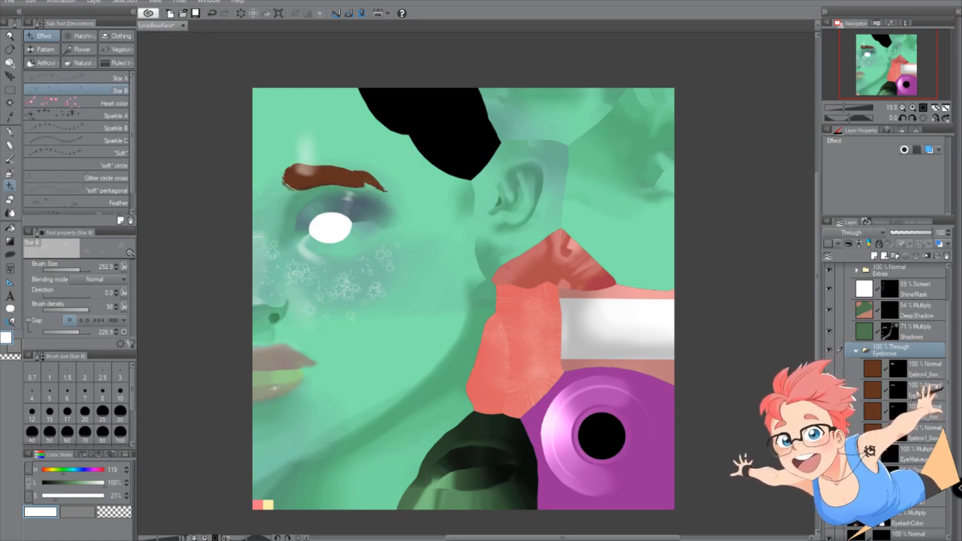
{"action": "left_click", "coordinate": [830, 370]}
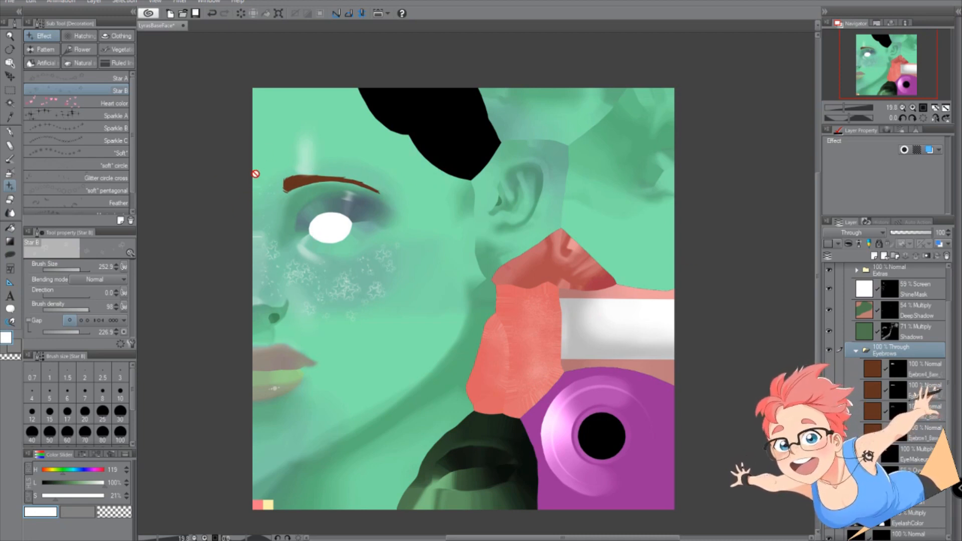
Recolour the Eyebrow1 layer purple with the Turnip pen, using the same purple as the iris.
{"action": "scroll", "coordinate": [256, 174], "scroll_direction": "down", "scroll_amount": 2}
{"action": "scroll", "coordinate": [323, 215], "scroll_direction": "up", "scroll_amount": 2}
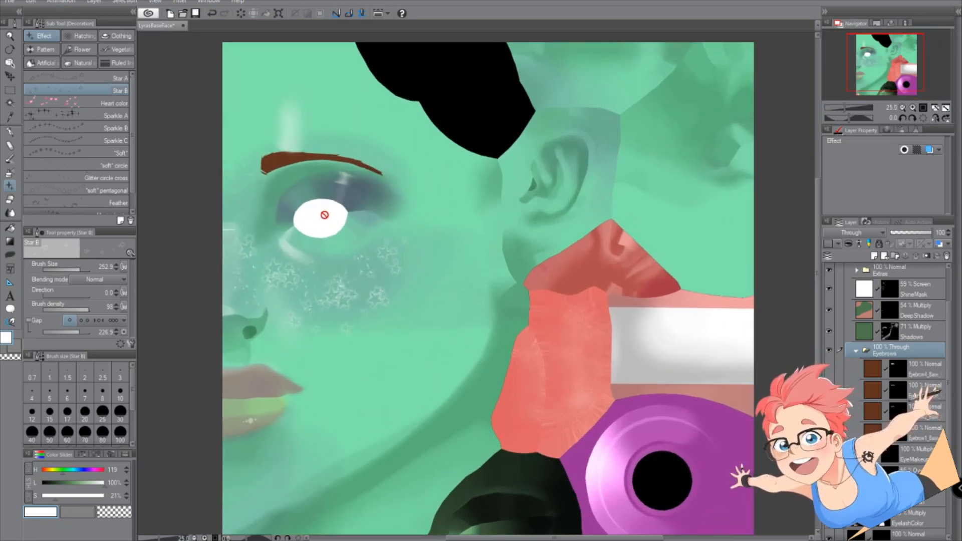
{"action": "left_click", "coordinate": [917, 432]}
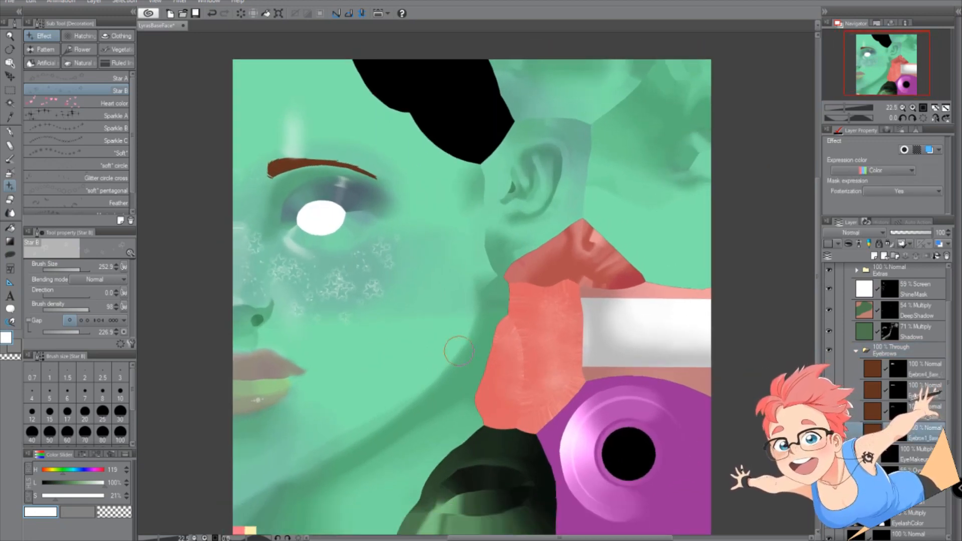
{"action": "left_click", "coordinate": [12, 133]}
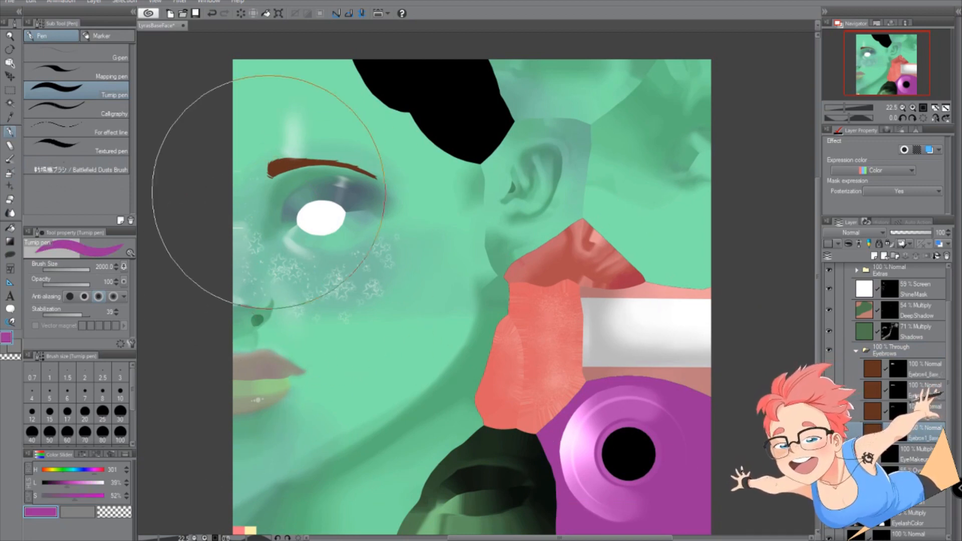
{"action": "left_click_drag", "start_coordinate": [268, 192], "coordinate": [311, 194]}
{"action": "scroll", "coordinate": [444, 280], "scroll_direction": "down", "scroll_amount": 1}
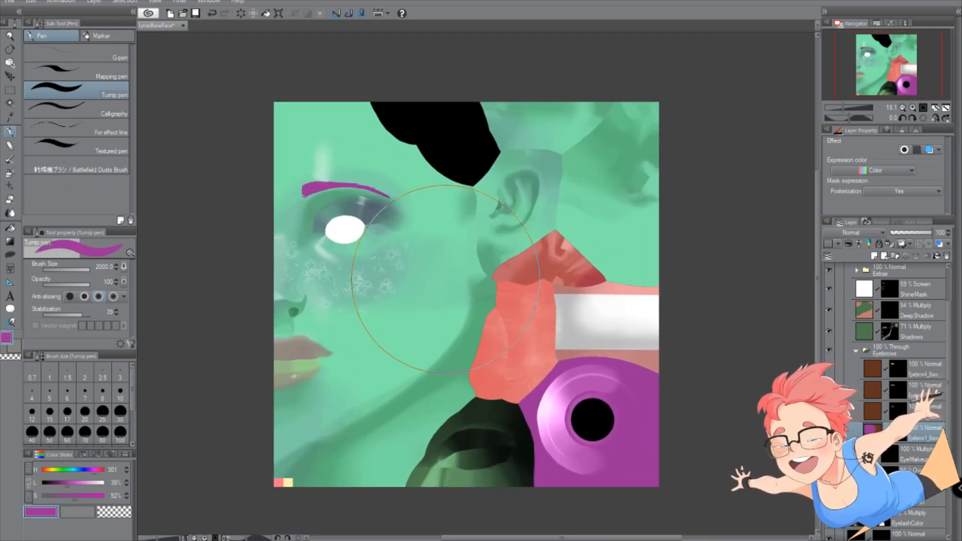
{"action": "scroll", "coordinate": [714, 367], "scroll_direction": "up", "scroll_amount": 1}
{"action": "scroll", "coordinate": [542, 288], "scroll_direction": "down", "scroll_amount": 2}
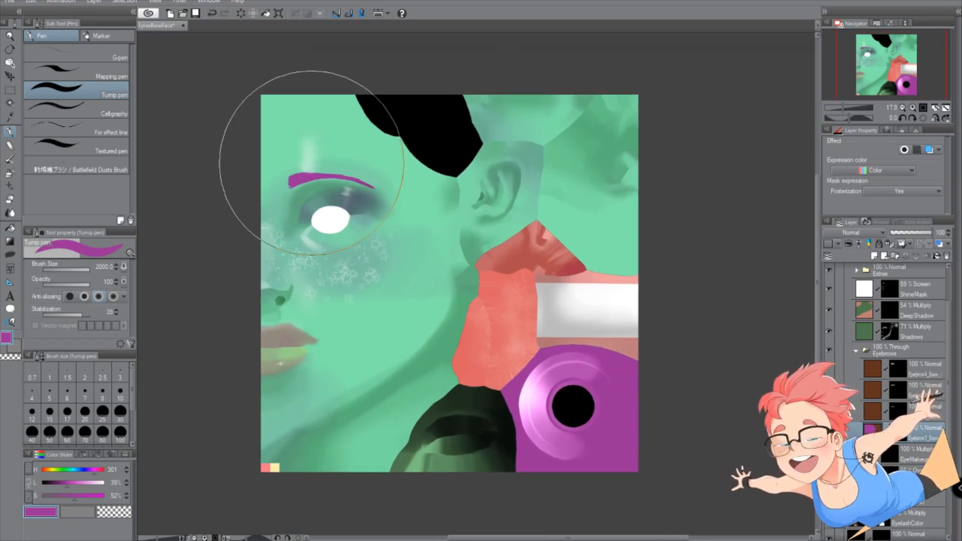
{"action": "scroll", "coordinate": [253, 162], "scroll_direction": "down", "scroll_amount": 1}
{"action": "scroll", "coordinate": [270, 118], "scroll_direction": "up", "scroll_amount": 2}
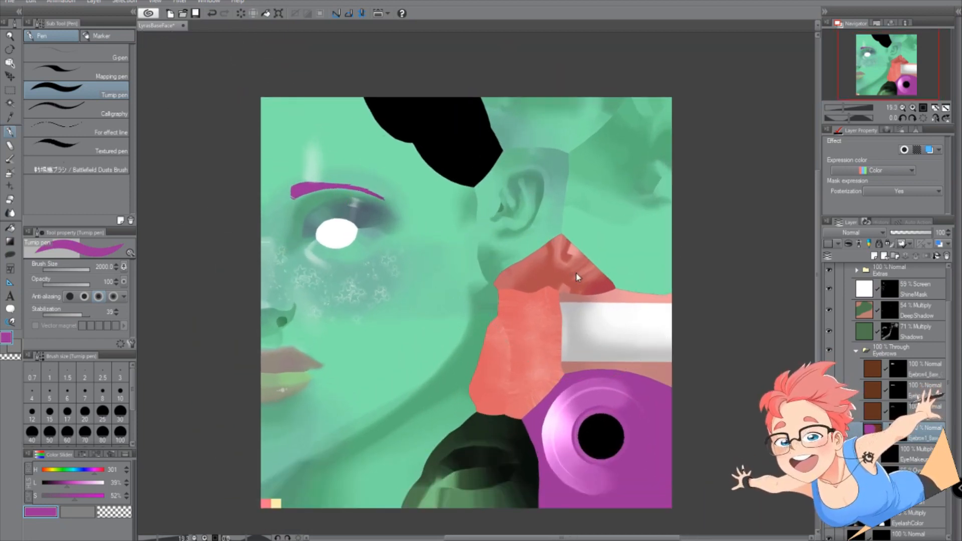
Save a PNG copy of the texture as alienface in the LyraFemaleFacePackage folder.
{"action": "key", "text": "ctrl+shift+s"}
{"action": "left_click", "coordinate": [113, 225]}
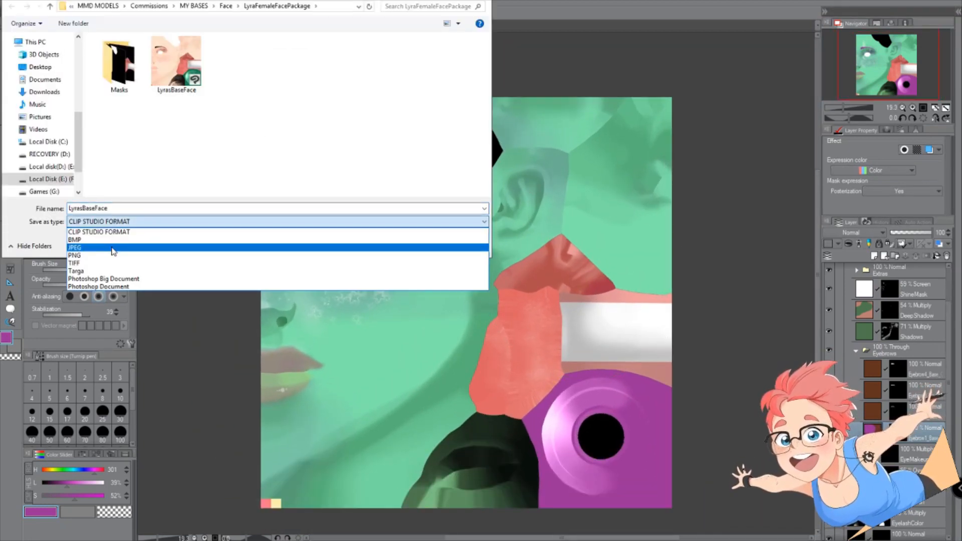
{"action": "left_click", "coordinate": [100, 253]}
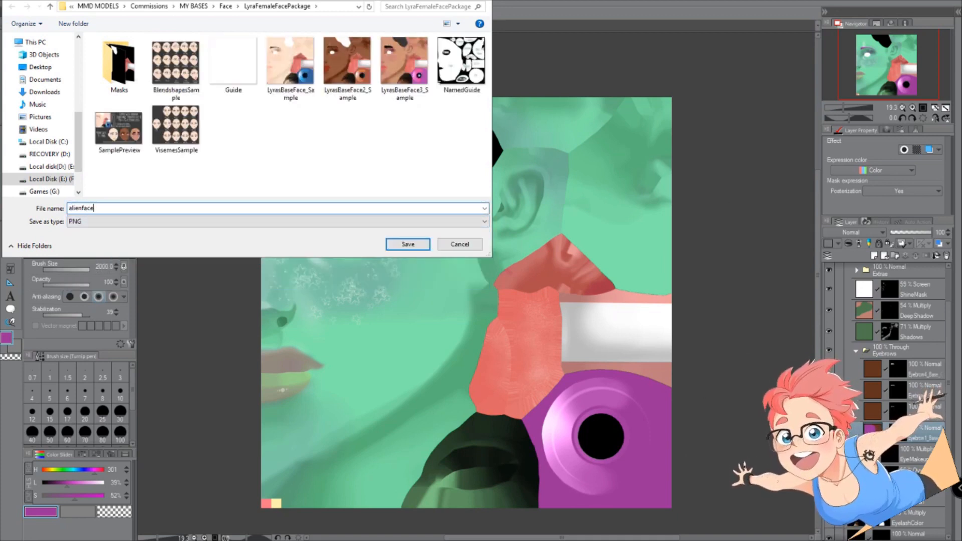
{"action": "key", "text": "Return"}
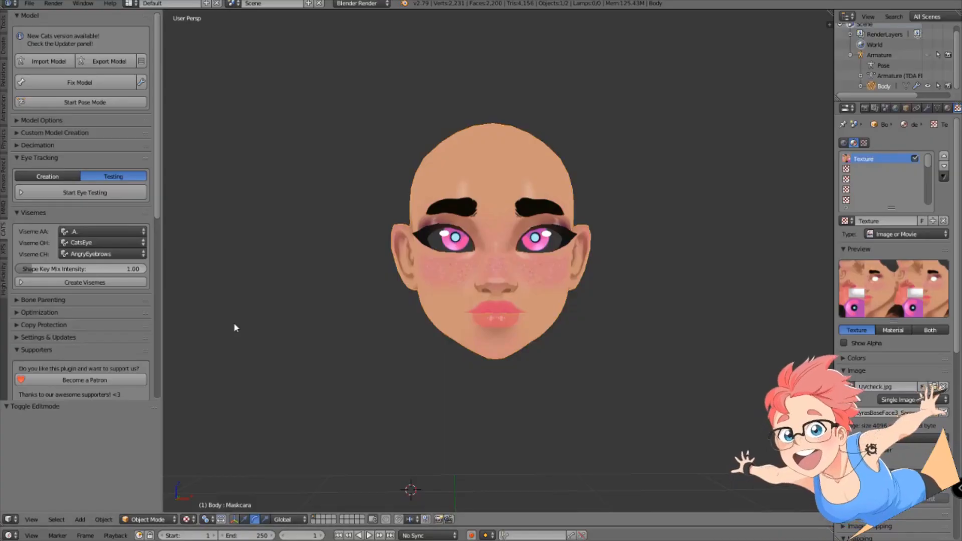
Switch to Blender and replace the head's texture image with alienface.png from the LyraFemaleFacePackage folder.
{"action": "middle_click_drag", "start_coordinate": [563, 297], "coordinate": [622, 289]}
{"action": "scroll", "coordinate": [582, 304], "scroll_direction": "up", "scroll_amount": 2}
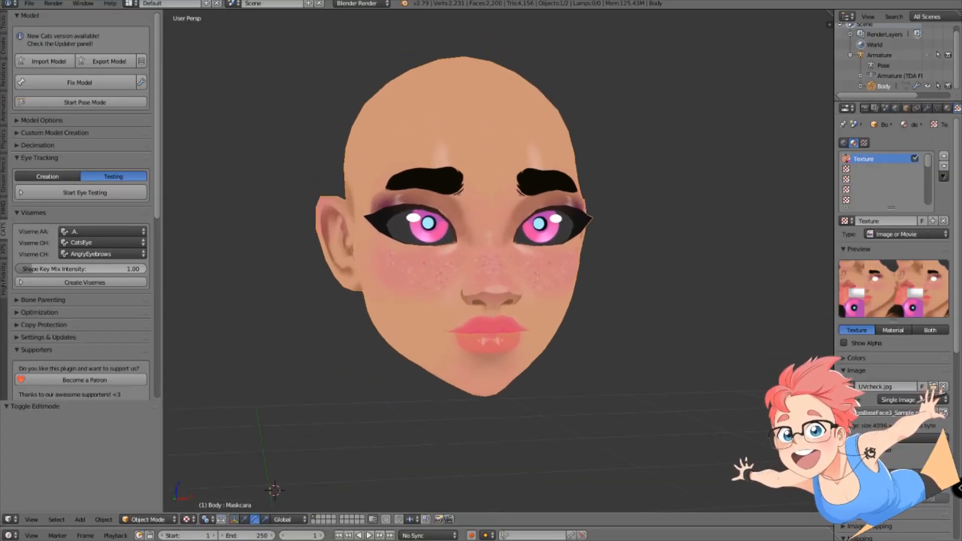
{"action": "left_click", "coordinate": [944, 412]}
{"action": "left_click", "coordinate": [175, 15]}
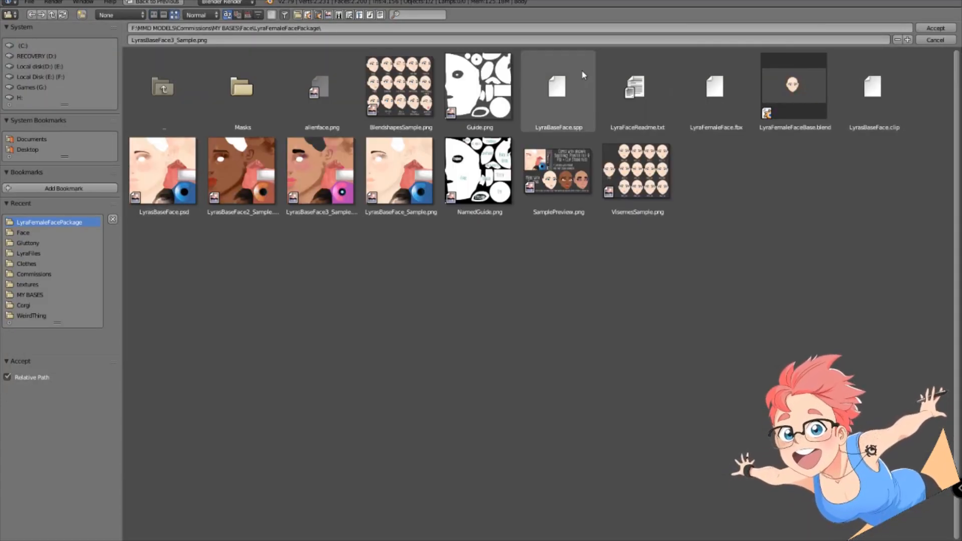
{"action": "left_click", "coordinate": [196, 90]}
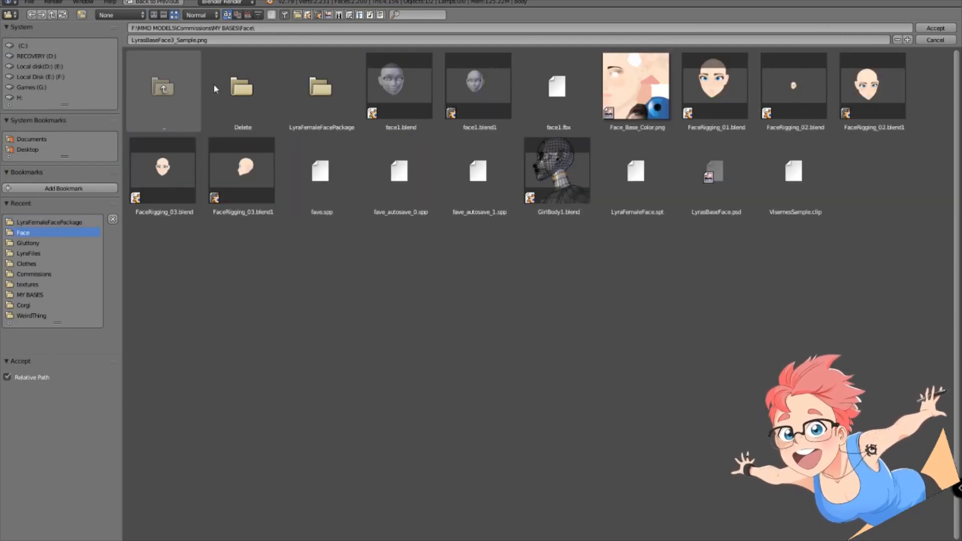
{"action": "left_click", "coordinate": [310, 89]}
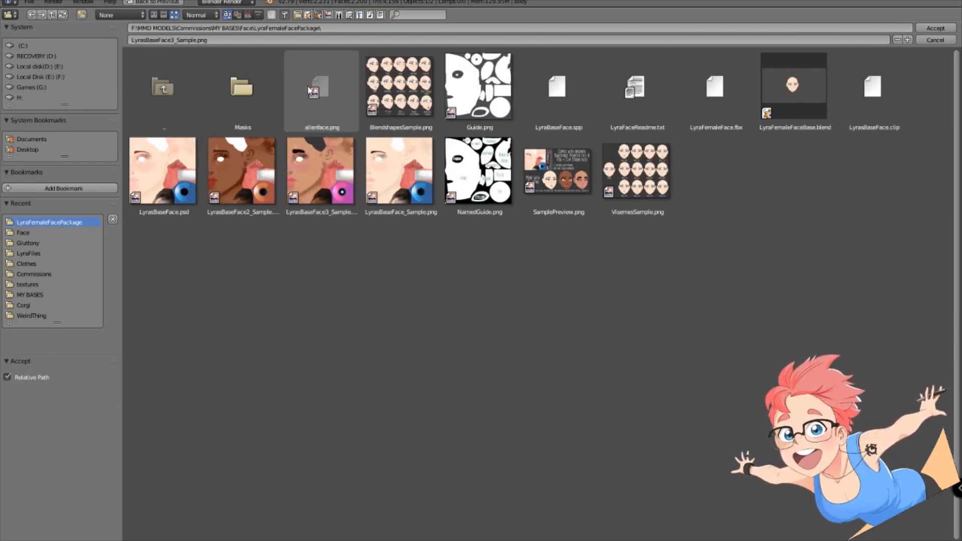
{"action": "left_click", "coordinate": [335, 92]}
{"action": "double_click", "coordinate": [334, 92]}
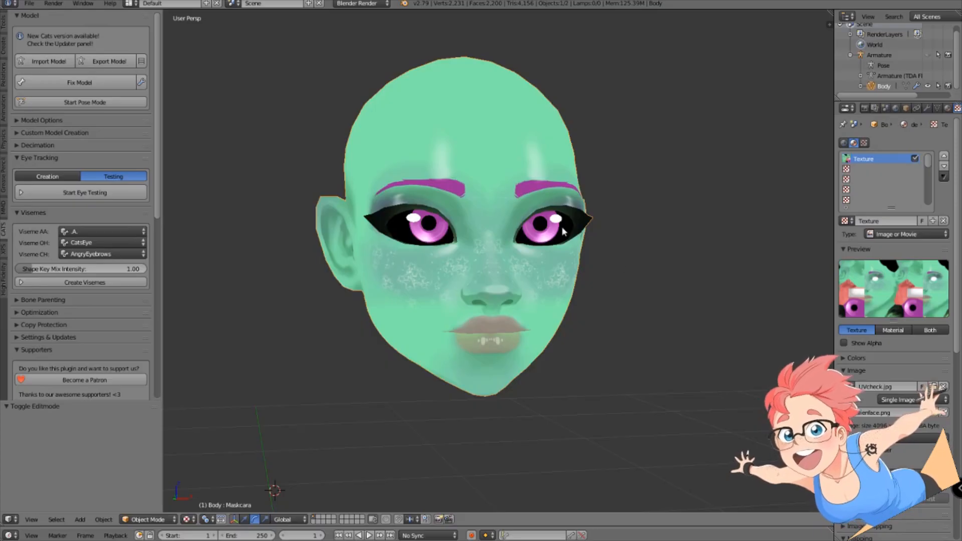
Examine the alien texture on the head model from several angles and distances.
{"action": "scroll", "coordinate": [576, 246], "scroll_direction": "down", "scroll_amount": 2}
{"action": "middle_click_drag", "start_coordinate": [604, 268], "coordinate": [601, 322]}
{"action": "scroll", "coordinate": [604, 298], "scroll_direction": "up", "scroll_amount": 2}
{"action": "scroll", "coordinate": [501, 329], "scroll_direction": "down", "scroll_amount": 2}
{"action": "middle_click_drag", "start_coordinate": [421, 331], "coordinate": [398, 330]}
{"action": "scroll", "coordinate": [466, 331], "scroll_direction": "up", "scroll_amount": 2}
{"action": "middle_click_drag", "start_coordinate": [574, 361], "coordinate": [423, 308]}
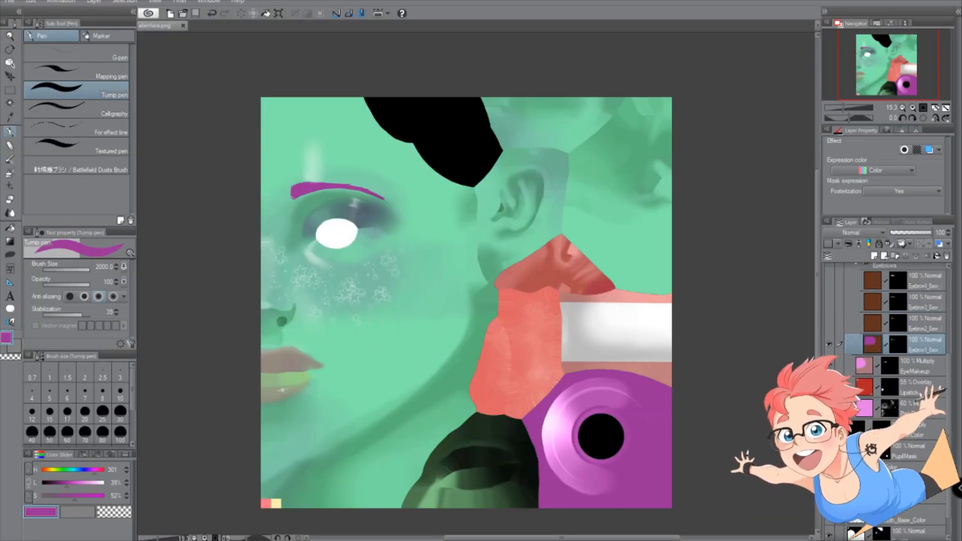
Check which areas the 45% Multiply layer below Lipstick affects, then recolour that layer light green with the Turnip pen.
{"action": "left_click", "coordinate": [829, 409]}
{"action": "left_click", "coordinate": [829, 409]}
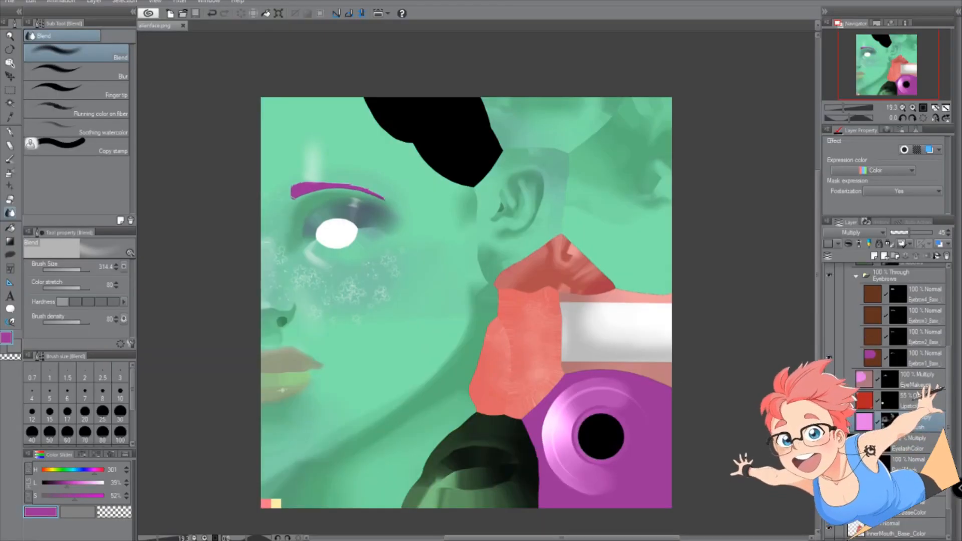
{"action": "left_click", "coordinate": [829, 422]}
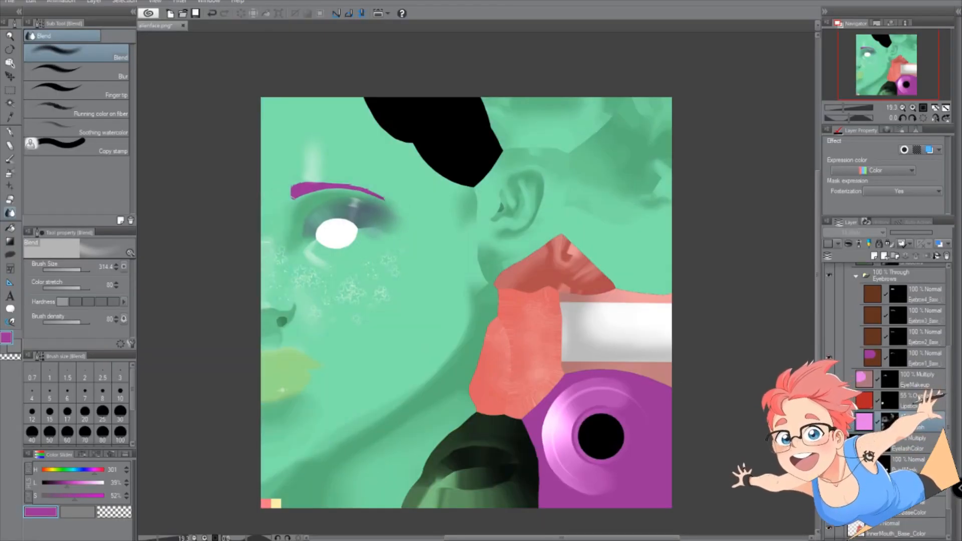
{"action": "left_click", "coordinate": [829, 422]}
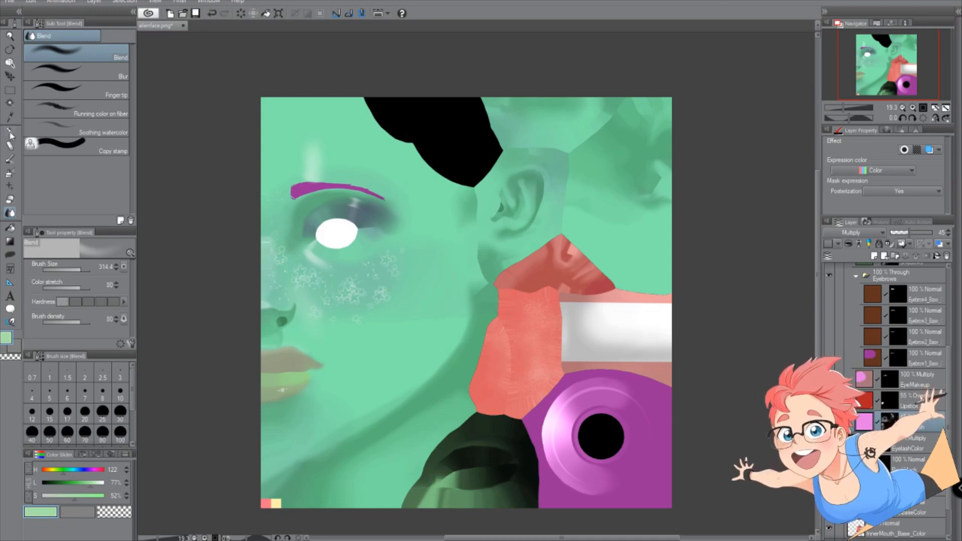
{"action": "key", "text": "p"}
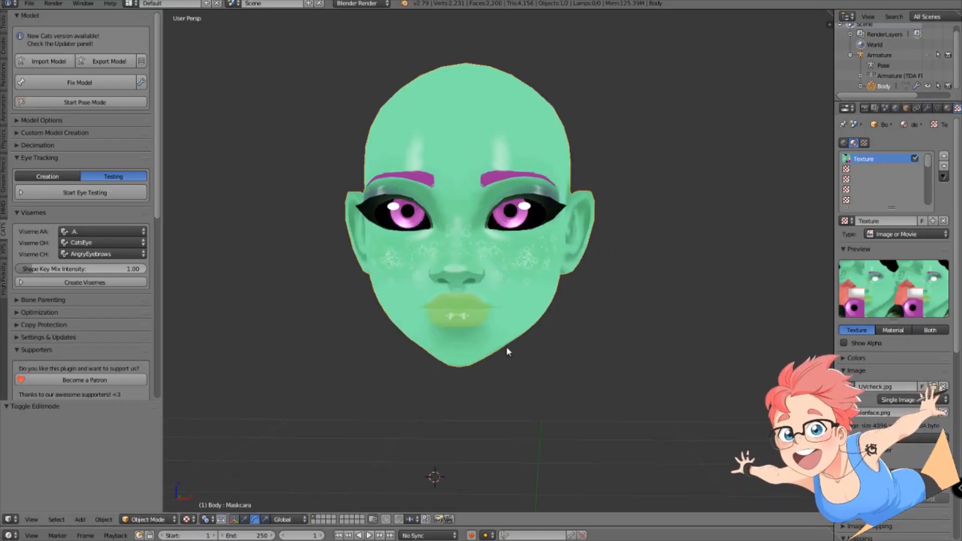
Change the Lipstick layer's blend mode to Multiply and reduce its opacity slightly.
{"action": "middle_click_drag", "start_coordinate": [552, 348], "coordinate": [587, 347]}
{"action": "mouse_move", "coordinate": [1, 134]}
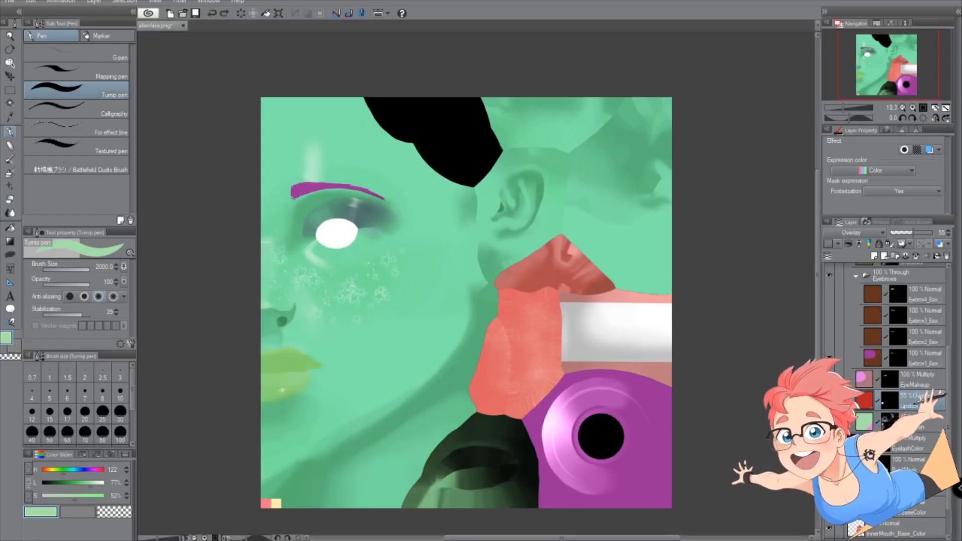
{"action": "left_click", "coordinate": [852, 233]}
{"action": "left_click", "coordinate": [847, 327]}
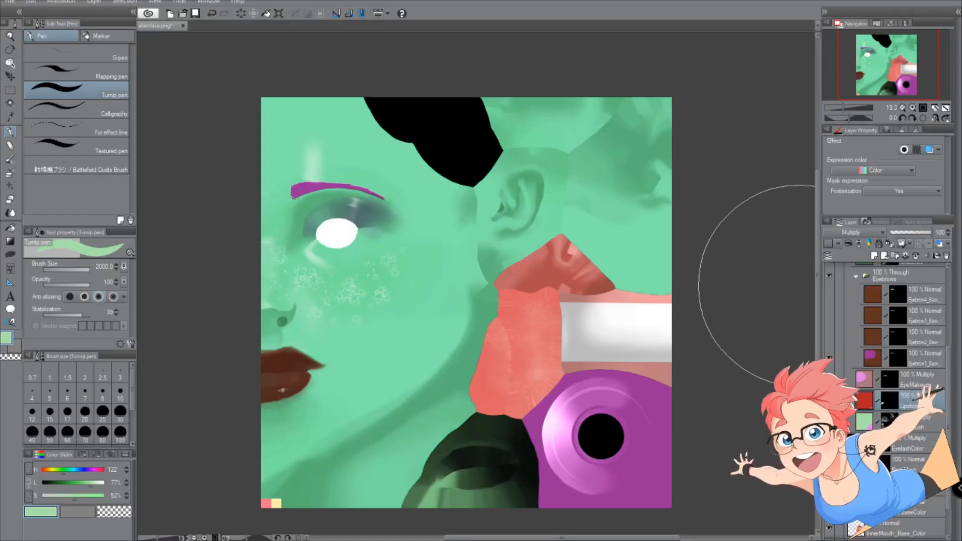
{"action": "left_click_drag", "start_coordinate": [931, 232], "coordinate": [929, 232]}
Save the PNG copy over alienface in the LyraFemaleFacePackage folder and reload the head's texture image in Blender.
{"action": "left_click", "coordinate": [9, 1]}
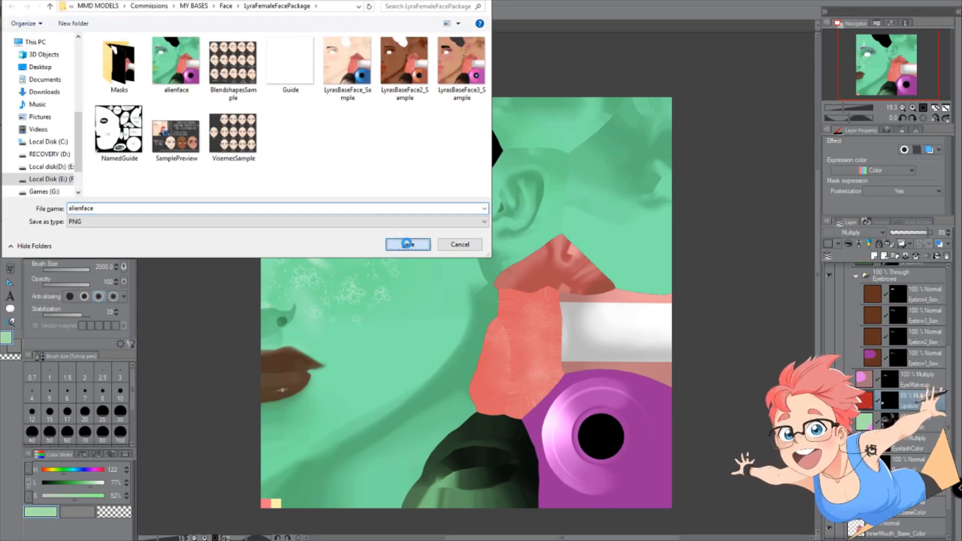
{"action": "left_click", "coordinate": [401, 243]}
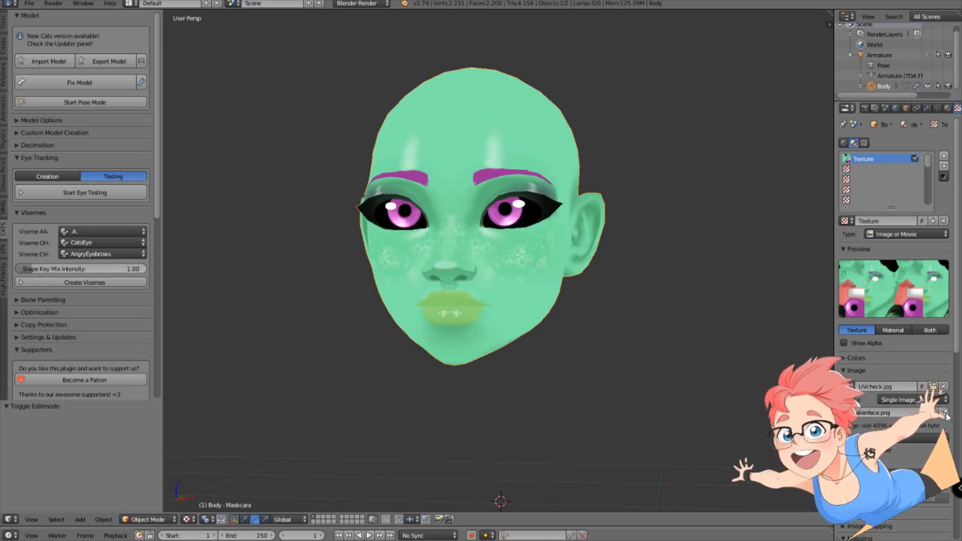
{"action": "left_click", "coordinate": [946, 414]}
{"action": "scroll", "coordinate": [539, 357], "scroll_direction": "down", "scroll_amount": 2}
{"action": "scroll", "coordinate": [538, 357], "scroll_direction": "up", "scroll_amount": 3}
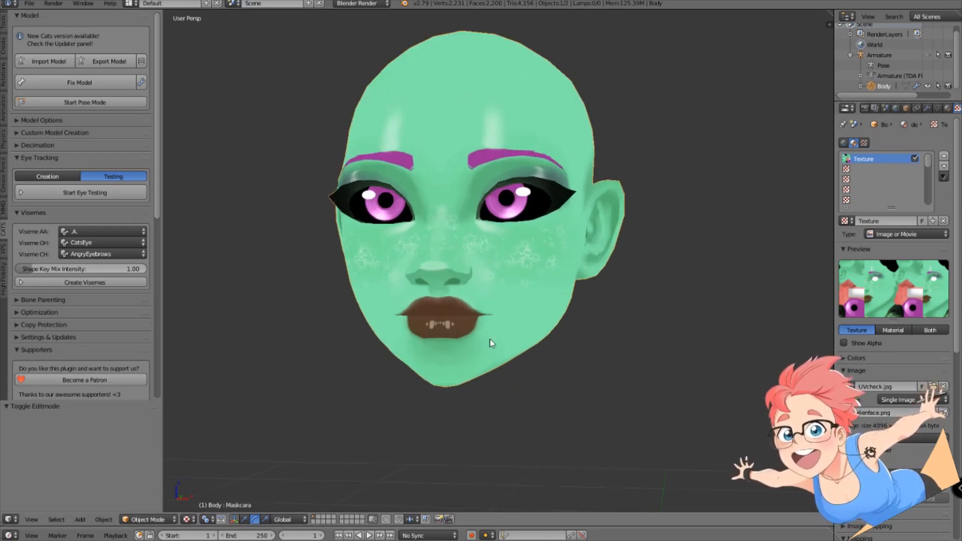
Examine the updated lips and skin colours on the head from both sides and at different distances.
{"action": "middle_click_drag", "start_coordinate": [491, 342], "coordinate": [579, 333]}
{"action": "scroll", "coordinate": [585, 335], "scroll_direction": "down", "scroll_amount": 3}
{"action": "middle_click_drag", "start_coordinate": [658, 363], "coordinate": [494, 361]}
{"action": "scroll", "coordinate": [589, 365], "scroll_direction": "up", "scroll_amount": 3}
{"action": "middle_click_drag", "start_coordinate": [589, 366], "coordinate": [564, 360]}
{"action": "scroll", "coordinate": [491, 285], "scroll_direction": "up", "scroll_amount": 3}
{"action": "middle_click_drag", "start_coordinate": [666, 301], "coordinate": [610, 299]}
{"action": "scroll", "coordinate": [544, 298], "scroll_direction": "down", "scroll_amount": 1}
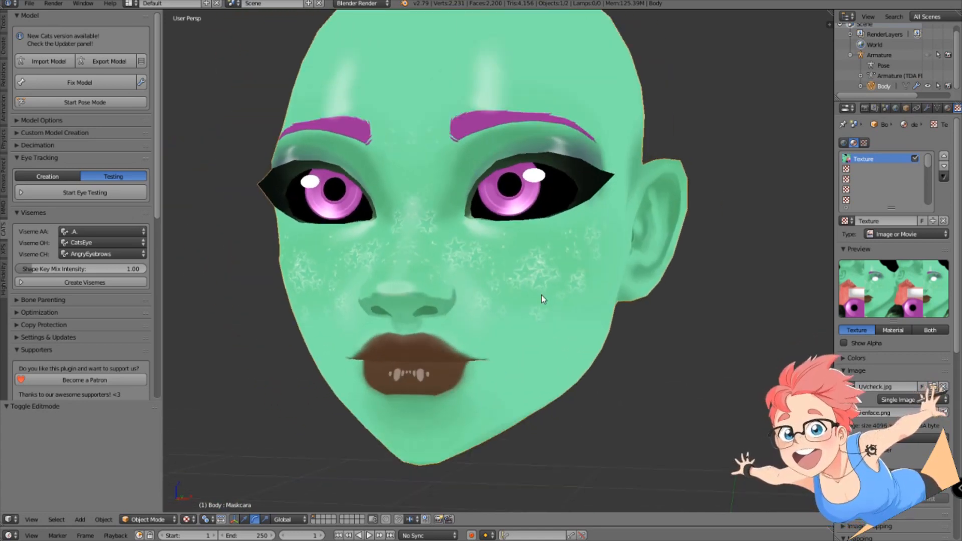
{"action": "scroll", "coordinate": [600, 329], "scroll_direction": "up", "scroll_amount": 2}
{"action": "scroll", "coordinate": [603, 333], "scroll_direction": "down", "scroll_amount": 3}
{"action": "middle_click_drag", "start_coordinate": [485, 271], "coordinate": [507, 291]}
{"action": "scroll", "coordinate": [491, 281], "scroll_direction": "down", "scroll_amount": 2}
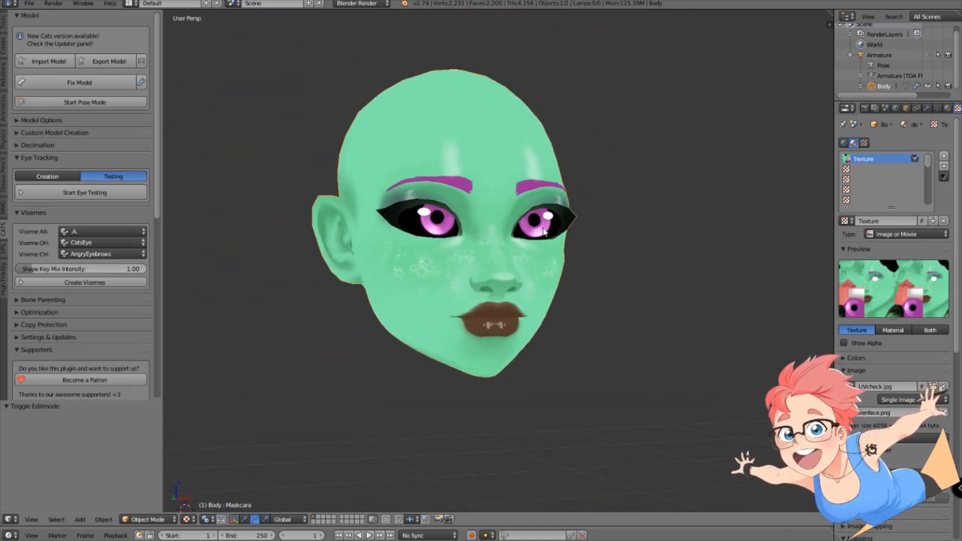
{"action": "middle_click_drag", "start_coordinate": [439, 240], "coordinate": [399, 231]}
{"action": "scroll", "coordinate": [460, 314], "scroll_direction": "up", "scroll_amount": 1}
{"action": "middle_click_drag", "start_coordinate": [461, 313], "coordinate": [537, 314]}
{"action": "scroll", "coordinate": [499, 315], "scroll_direction": "down", "scroll_amount": 2}
{"action": "scroll", "coordinate": [537, 314], "scroll_direction": "up", "scroll_amount": 2}
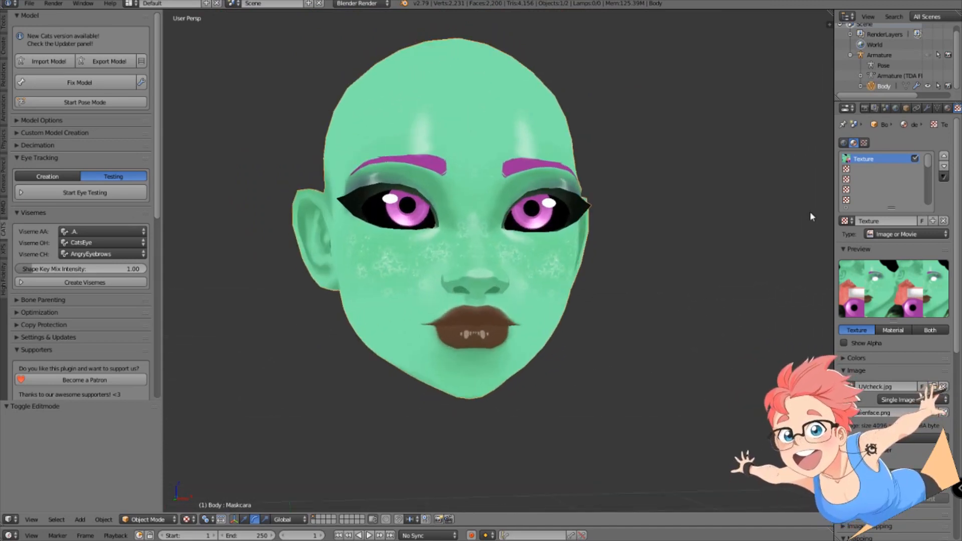
Set the head's Maskcara shape key to 0 and its PointedEars shape key to 1.
{"action": "left_click", "coordinate": [937, 109]}
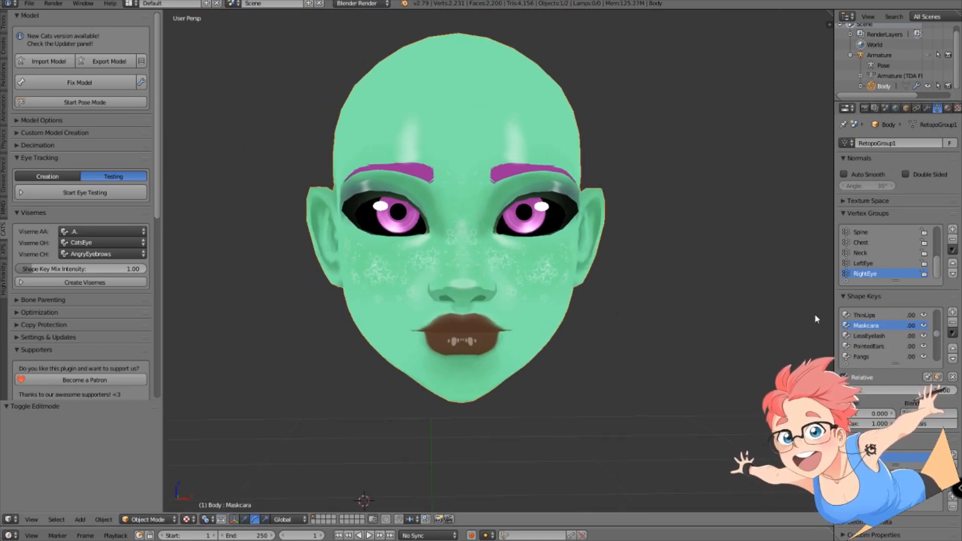
{"action": "left_click_drag", "start_coordinate": [872, 391], "coordinate": [955, 391]}
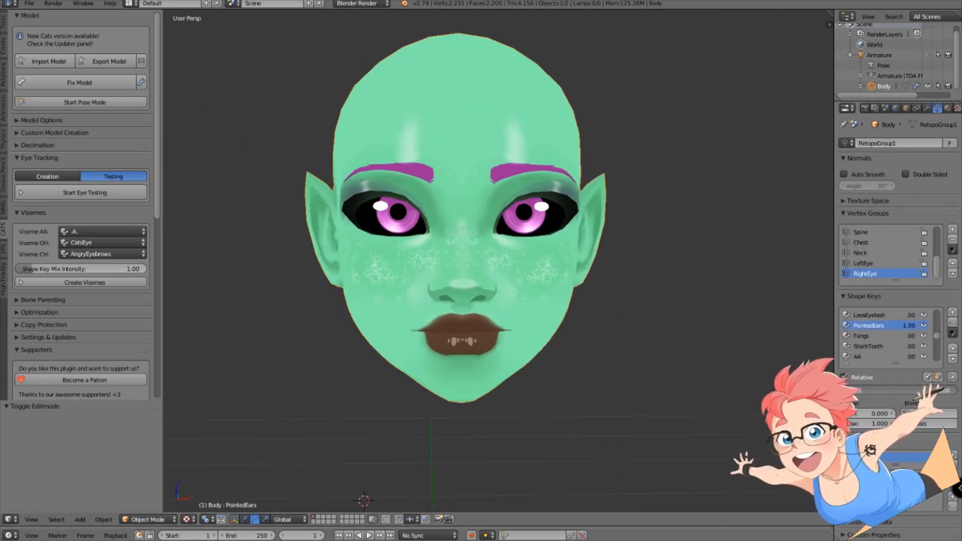
{"action": "mouse_move", "coordinate": [587, 335]}
{"action": "middle_mouse_down"}
{"action": "mouse_move", "coordinate": [625, 335]}
{"action": "mouse_move", "coordinate": [599, 335]}
{"action": "middle_mouse_up"}
Set the head's ThickLips shape key to 0.
{"action": "scroll", "coordinate": [890, 339], "scroll_direction": "up", "scroll_amount": 3}
{"action": "scroll", "coordinate": [887, 336], "scroll_direction": "up", "scroll_amount": 4}
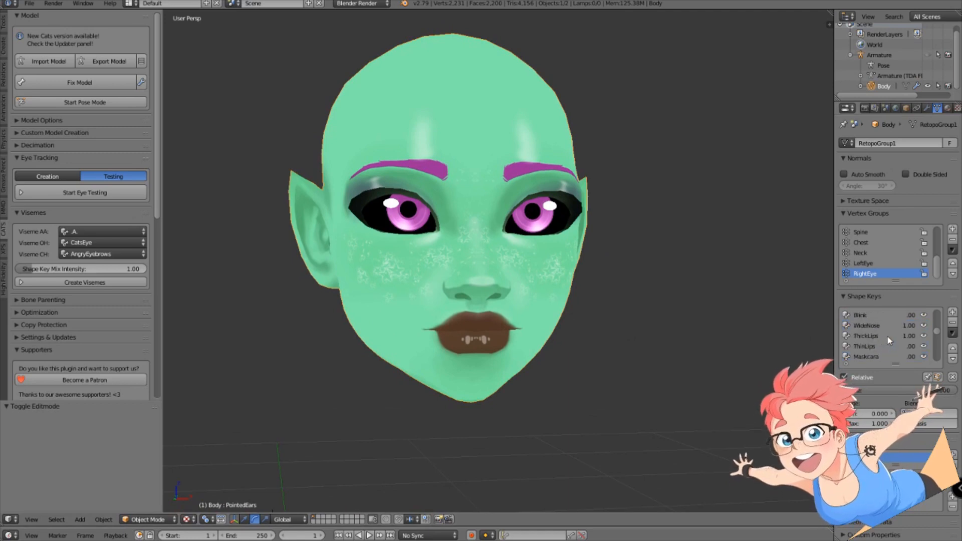
{"action": "left_click", "coordinate": [874, 344]}
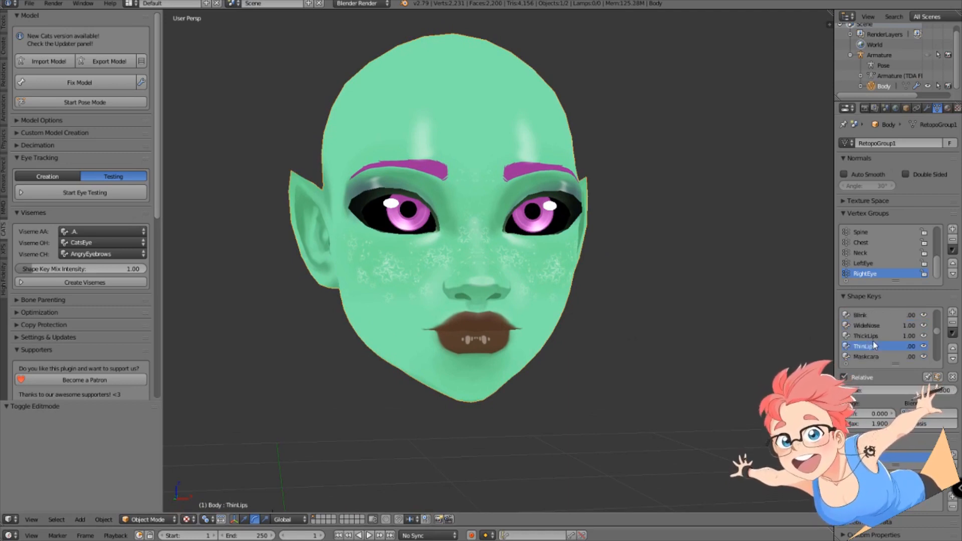
{"action": "left_click", "coordinate": [883, 337]}
{"action": "left_click_drag", "start_coordinate": [928, 391], "coordinate": [835, 391]}
Examine the pointed ears and reshaped lips on the head from several angles.
{"action": "scroll", "coordinate": [639, 331], "scroll_direction": "down", "scroll_amount": 4}
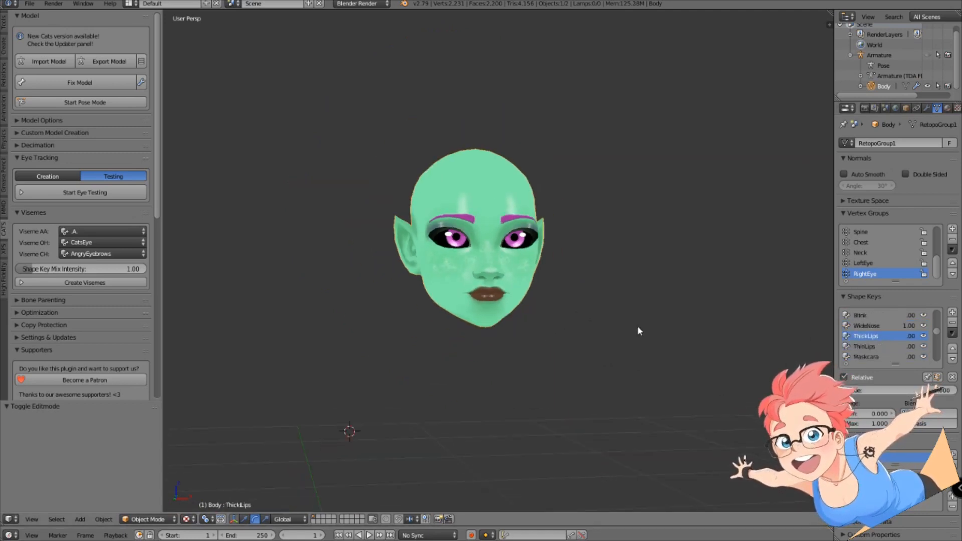
{"action": "middle_click_drag", "start_coordinate": [638, 331], "coordinate": [492, 331]}
{"action": "scroll", "coordinate": [551, 336], "scroll_direction": "up", "scroll_amount": 4}
{"action": "middle_click_drag", "start_coordinate": [651, 350], "coordinate": [479, 364]}
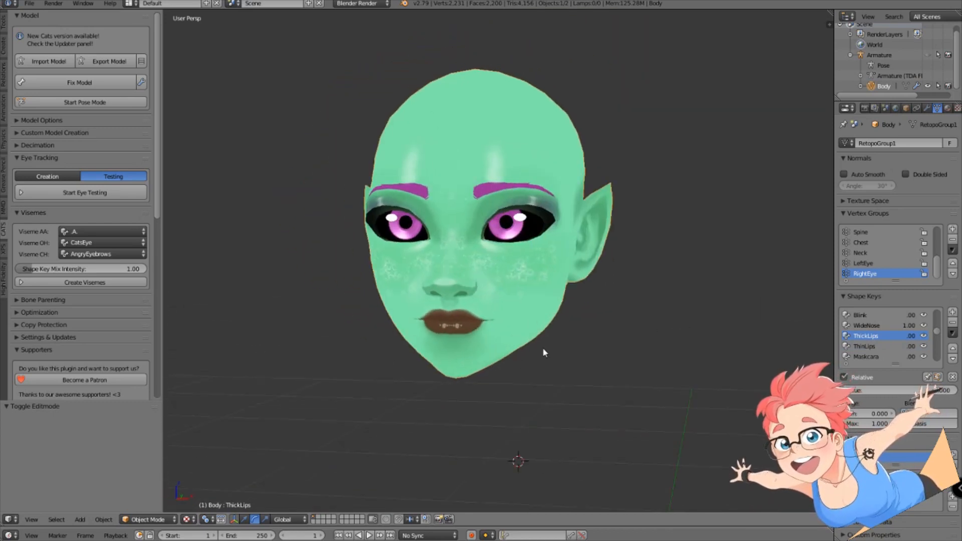
{"action": "mouse_move", "coordinate": [543, 351]}
{"action": "middle_mouse_down"}
{"action": "mouse_move", "coordinate": [619, 342]}
{"action": "mouse_move", "coordinate": [537, 358]}
{"action": "mouse_move", "coordinate": [498, 353]}
{"action": "mouse_move", "coordinate": [542, 359]}
{"action": "middle_mouse_up"}
{"action": "scroll", "coordinate": [624, 347], "scroll_direction": "down", "scroll_amount": 2}
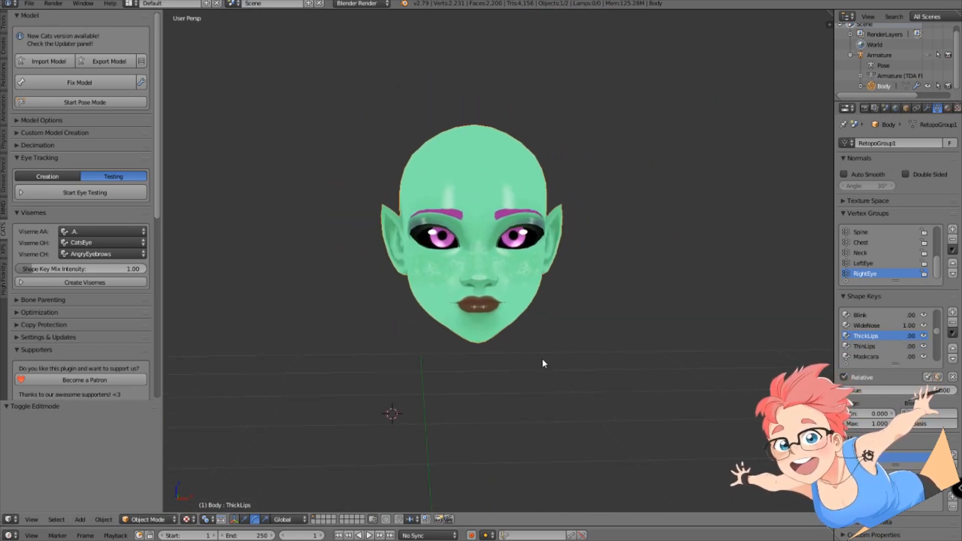
{"action": "scroll", "coordinate": [543, 359], "scroll_direction": "up", "scroll_amount": 2}
{"action": "mouse_move", "coordinate": [576, 389]}
{"action": "middle_mouse_down"}
{"action": "mouse_move", "coordinate": [584, 374]}
{"action": "mouse_move", "coordinate": [567, 393]}
{"action": "mouse_move", "coordinate": [546, 396]}
{"action": "mouse_move", "coordinate": [566, 392]}
{"action": "middle_mouse_up"}
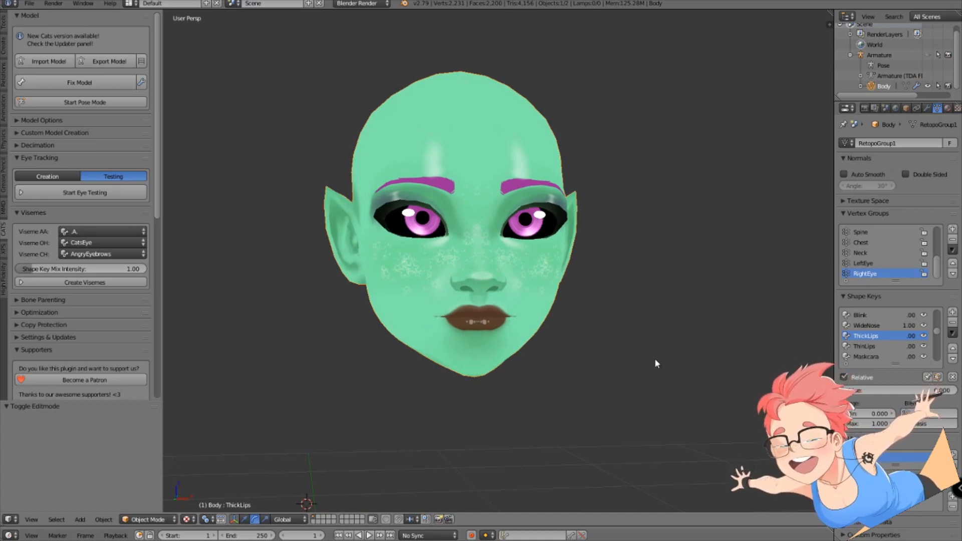
Replace the head's texture image with LyrasBaseFace_Sample.png from the LyraFemaleFacePackage folder.
{"action": "left_click", "coordinate": [947, 109]}
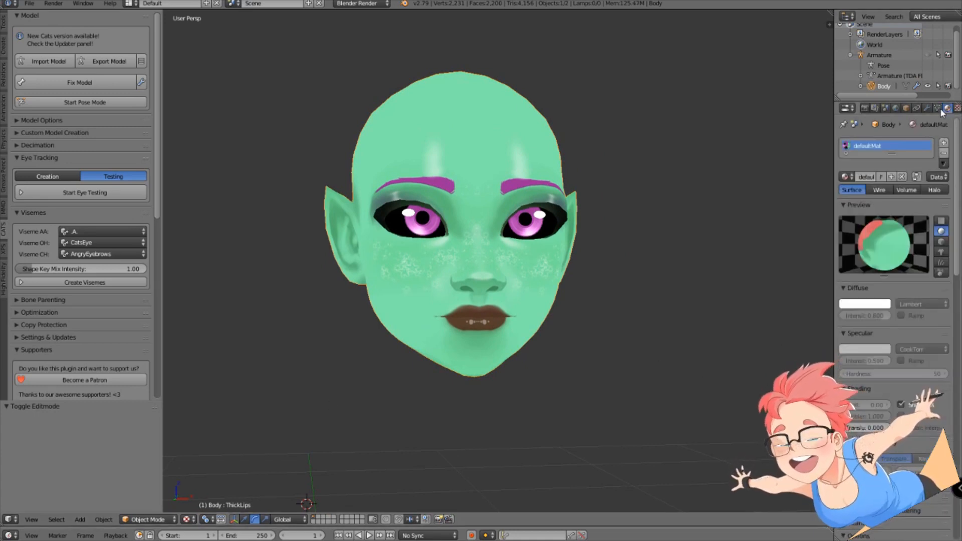
{"action": "left_click", "coordinate": [940, 109]}
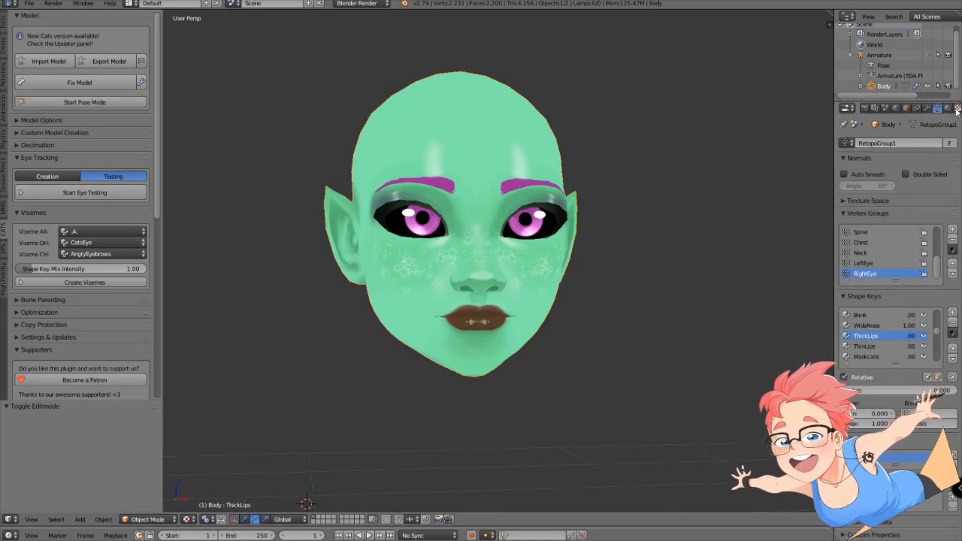
{"action": "left_click", "coordinate": [948, 108]}
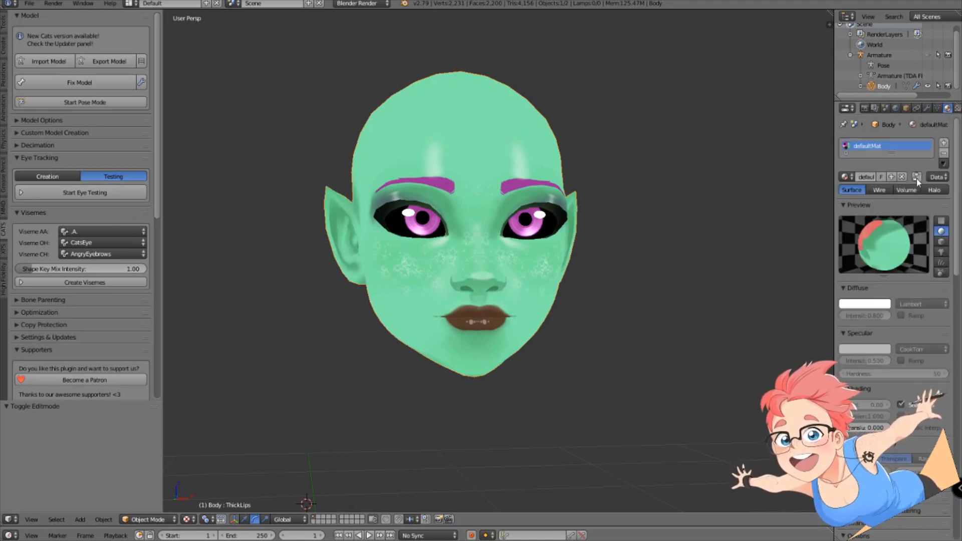
{"action": "left_click", "coordinate": [958, 108]}
{"action": "left_click", "coordinate": [936, 413]}
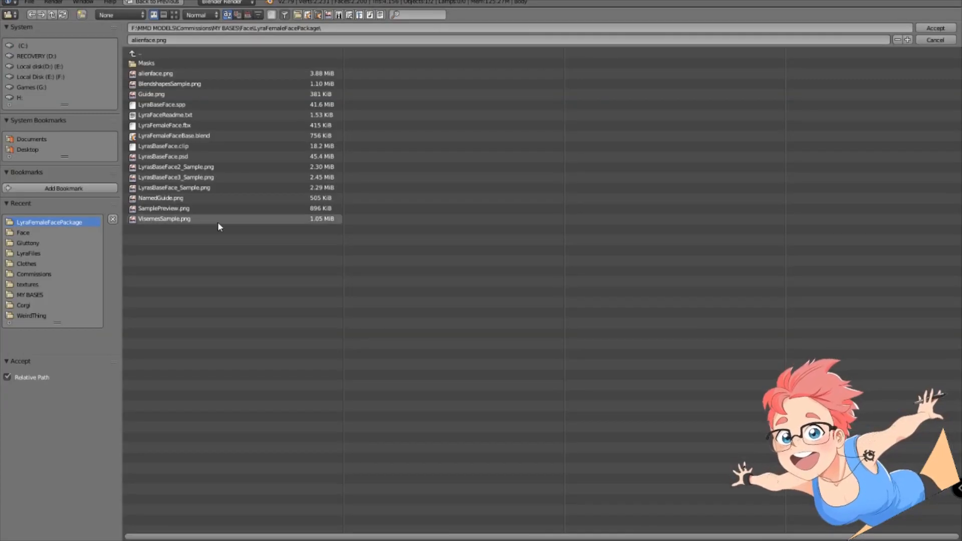
{"action": "left_click", "coordinate": [199, 187]}
{"action": "double_click", "coordinate": [200, 188]}
Save the scene over the existing LyraFemaleFaceBase.blend file.
{"action": "scroll", "coordinate": [369, 235], "scroll_direction": "down", "scroll_amount": 4}
{"action": "middle_click_drag", "start_coordinate": [481, 280], "coordinate": [627, 304]}
{"action": "key", "text": "ctrl+s"}
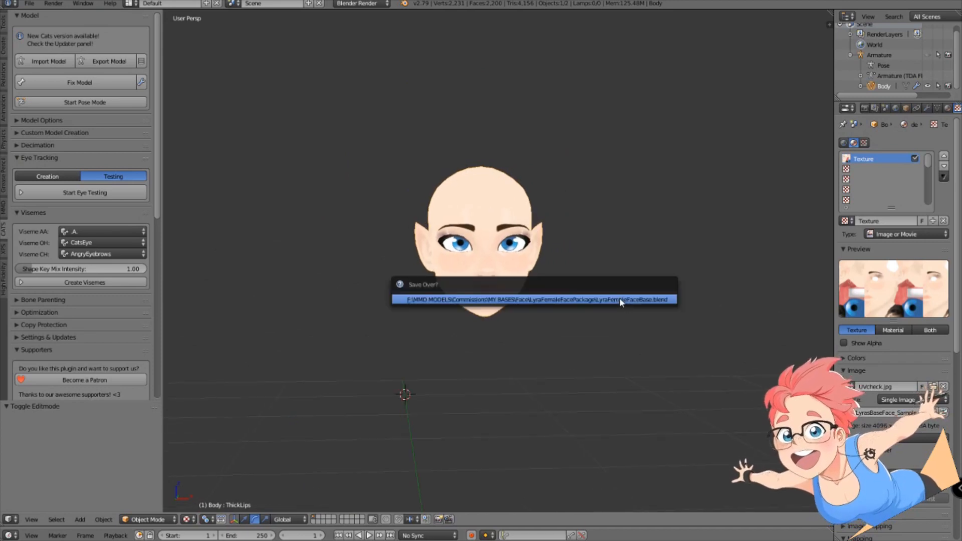
{"action": "left_click", "coordinate": [605, 302]}
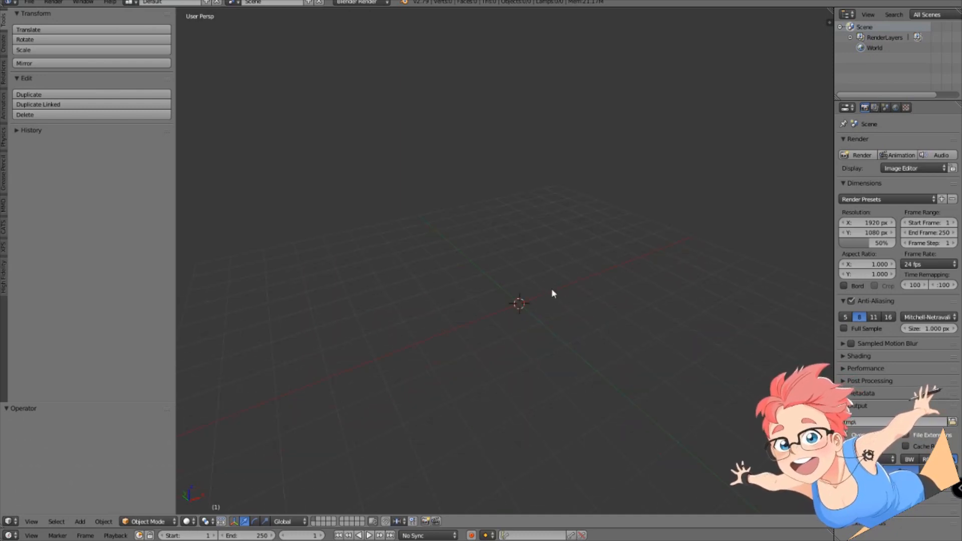
Import the TDA Cute Idol Luka.pmx model into the empty scene with the CATS plugin.
{"action": "left_click", "coordinate": [3, 226]}
{"action": "left_click", "coordinate": [90, 57]}
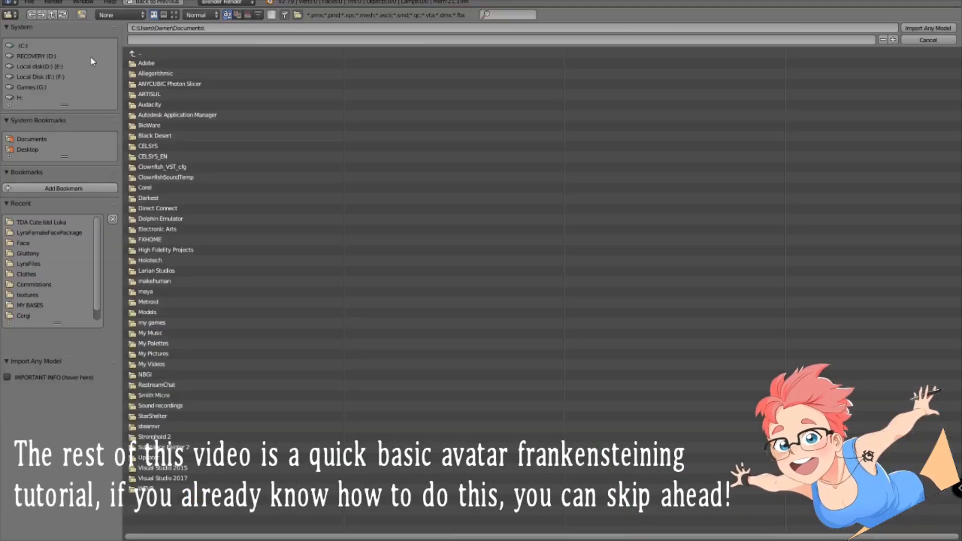
{"action": "left_click", "coordinate": [35, 222]}
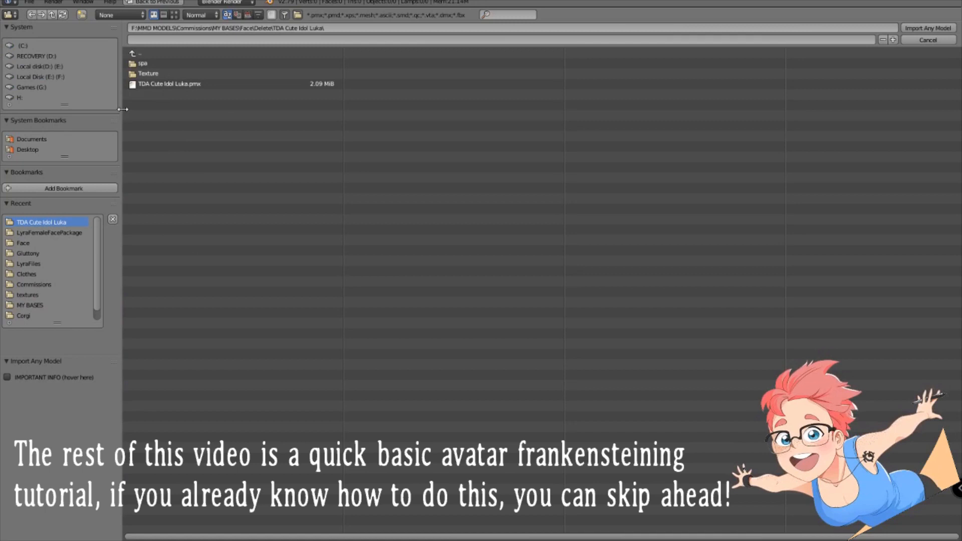
{"action": "left_click", "coordinate": [196, 84]}
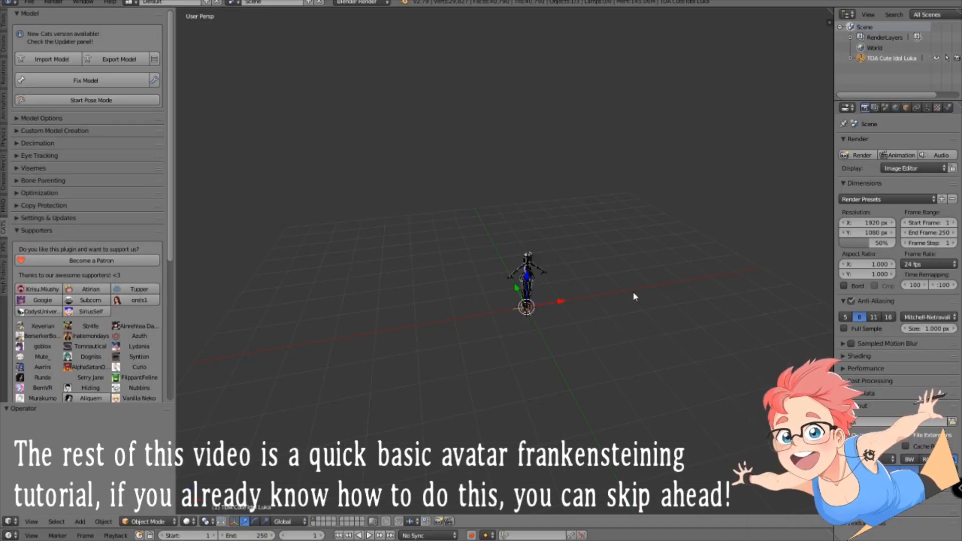
Run the CATS Fix Model operation on the imported TDA Cute Idol Luka model.
{"action": "scroll", "coordinate": [633, 292], "scroll_direction": "up", "scroll_amount": 4}
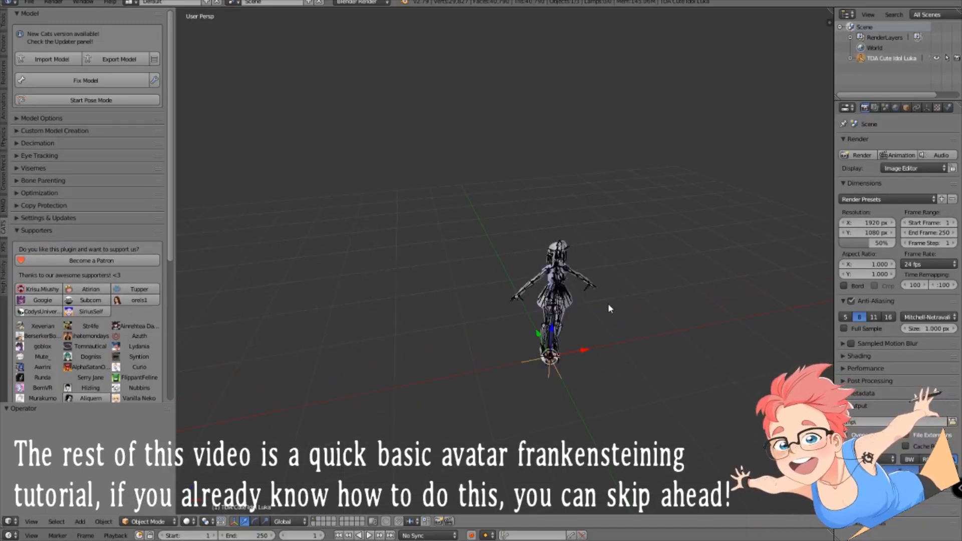
{"action": "middle_click_drag", "start_coordinate": [609, 303], "coordinate": [580, 293]}
{"action": "scroll", "coordinate": [614, 295], "scroll_direction": "up", "scroll_amount": 3}
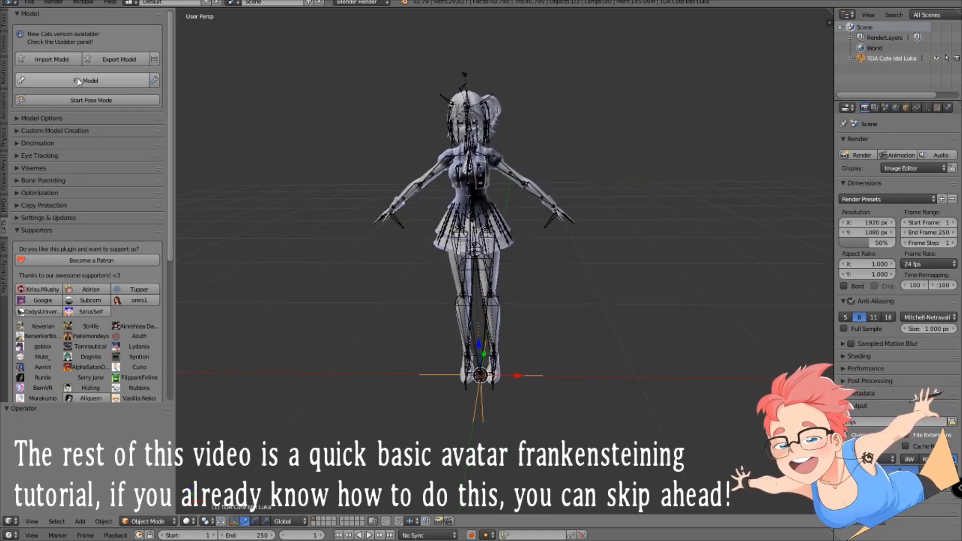
{"action": "left_click", "coordinate": [96, 84]}
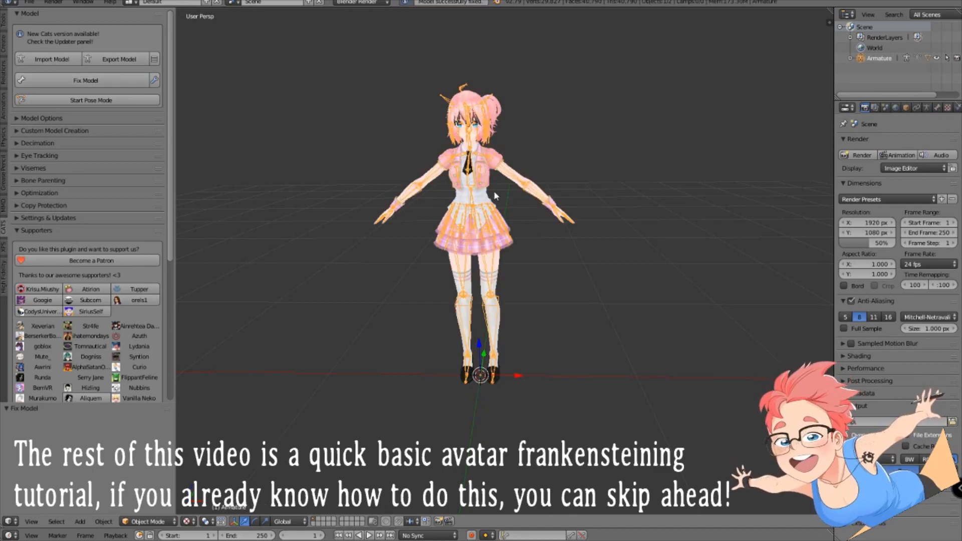
Hide the fixed model's armature so only the character mesh is shown.
{"action": "scroll", "coordinate": [492, 233], "scroll_direction": "up", "scroll_amount": 2}
{"action": "middle_click_drag", "start_coordinate": [485, 251], "coordinate": [461, 328]}
{"action": "scroll", "coordinate": [461, 329], "scroll_direction": "up", "scroll_amount": 2}
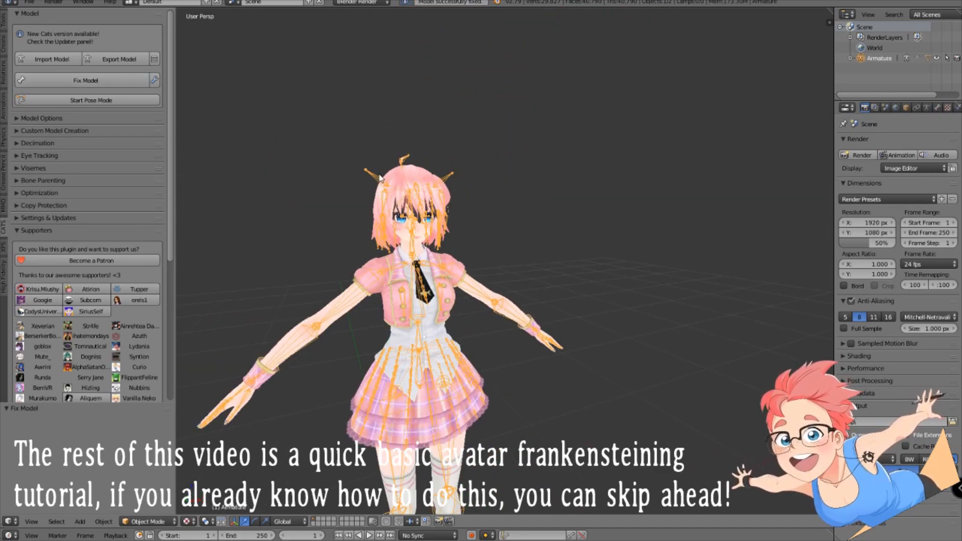
{"action": "key", "text": "h"}
Open the character's Body mesh in Edit Mode, framed on the upper body, with all geometry deselected.
{"action": "middle_click_drag", "start_coordinate": [432, 229], "coordinate": [494, 305]}
{"action": "scroll", "coordinate": [494, 304], "scroll_direction": "up", "scroll_amount": 3}
{"action": "right_click", "coordinate": [455, 141]}
{"action": "key", "text": "Tab"}
{"action": "middle_click_drag", "start_coordinate": [516, 233], "coordinate": [632, 273], "text": "shift"}
{"action": "key", "text": "a"}
{"action": "key", "text": "a"}
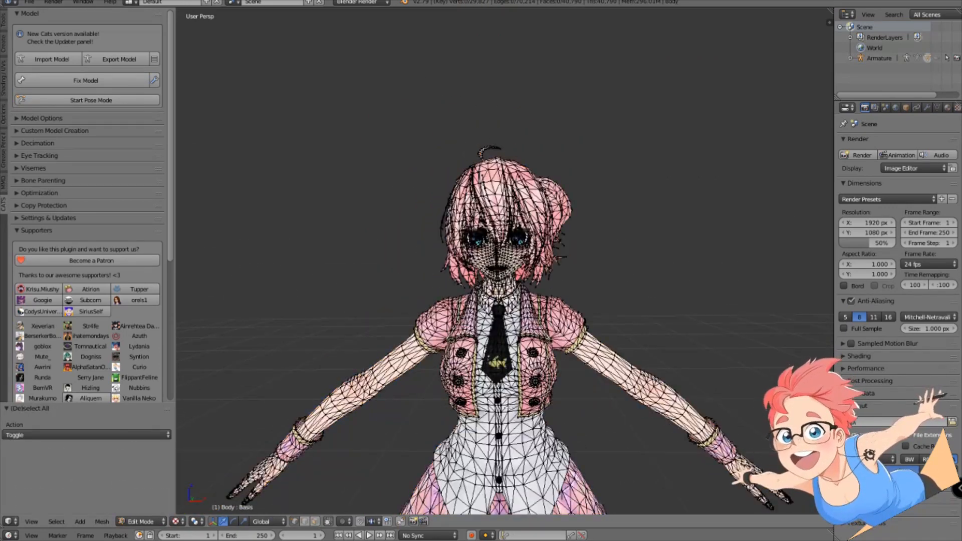
{"action": "middle_click_drag", "start_coordinate": [544, 284], "coordinate": [520, 289], "text": "shift"}
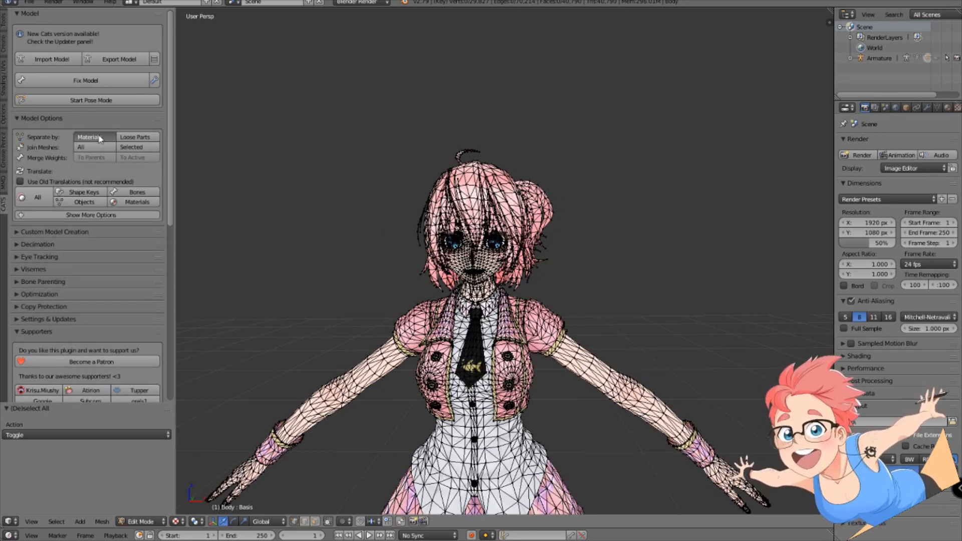
Separate the character's Body mesh by materials and hide the armature.
{"action": "left_click", "coordinate": [100, 137]}
{"action": "scroll", "coordinate": [542, 157], "scroll_direction": "up", "scroll_amount": 2}
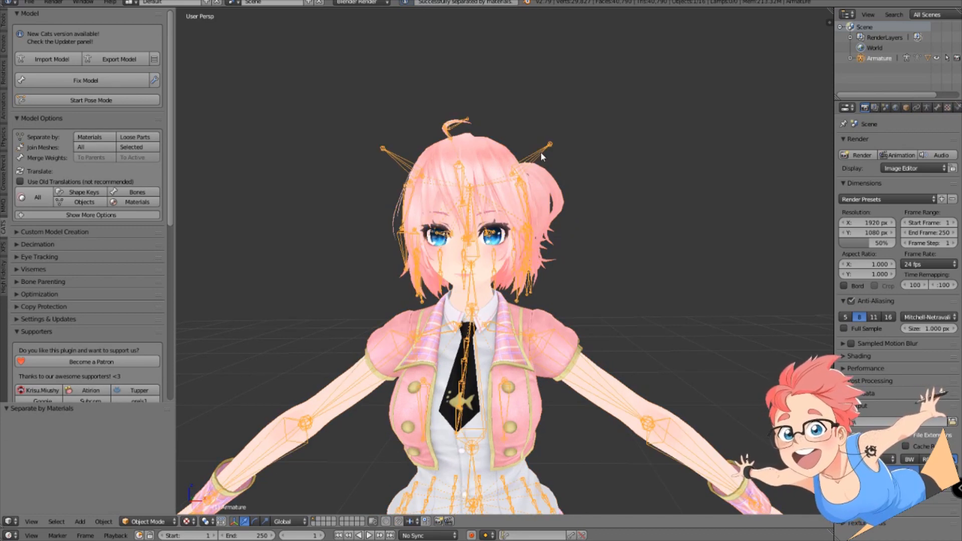
{"action": "key", "text": "h"}
Hide the separated hair meshes and the blue hair accessory to expose the bald head.
{"action": "right_click", "coordinate": [521, 172]}
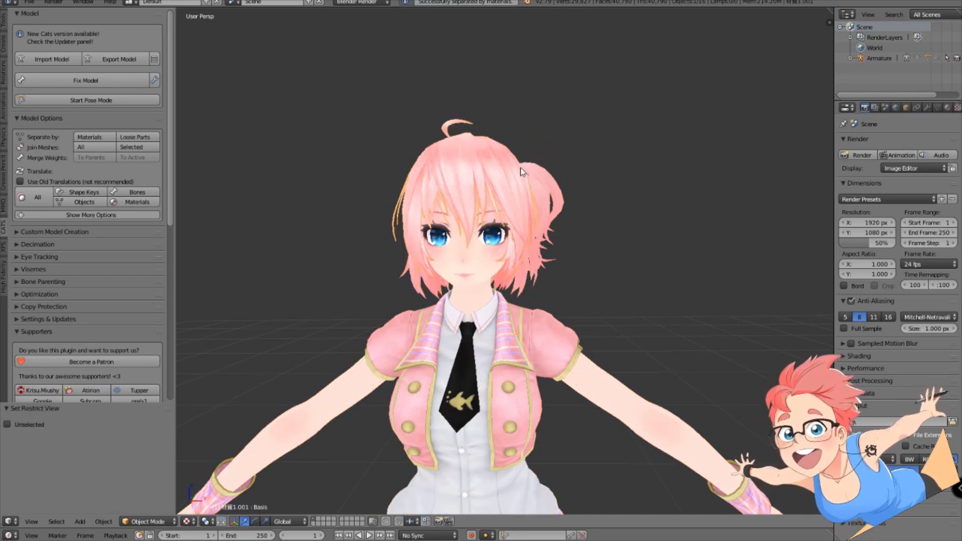
{"action": "key", "text": "h"}
{"action": "right_click", "coordinate": [547, 191]}
{"action": "key", "text": "h"}
{"action": "right_click", "coordinate": [507, 177]}
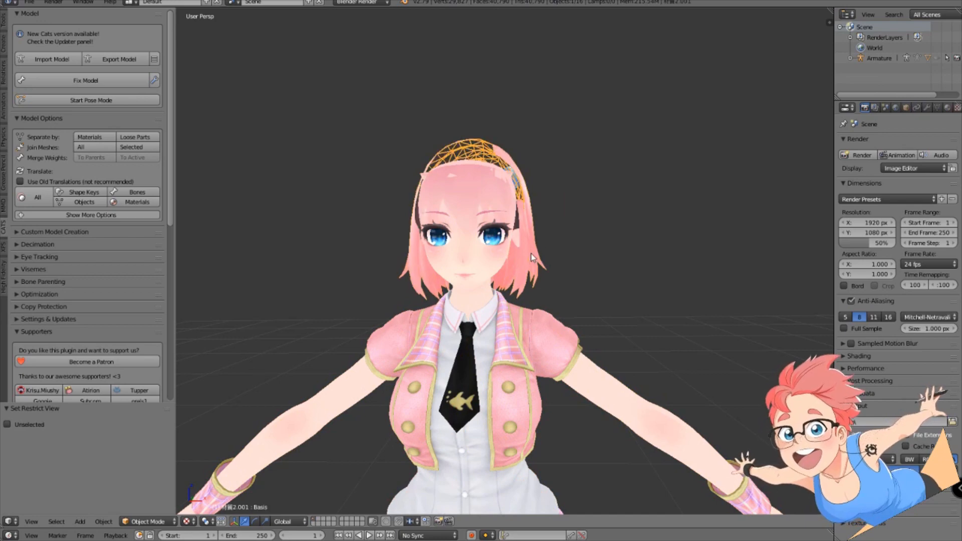
{"action": "key", "text": "h"}
{"action": "middle_click_drag", "start_coordinate": [575, 258], "coordinate": [626, 197]}
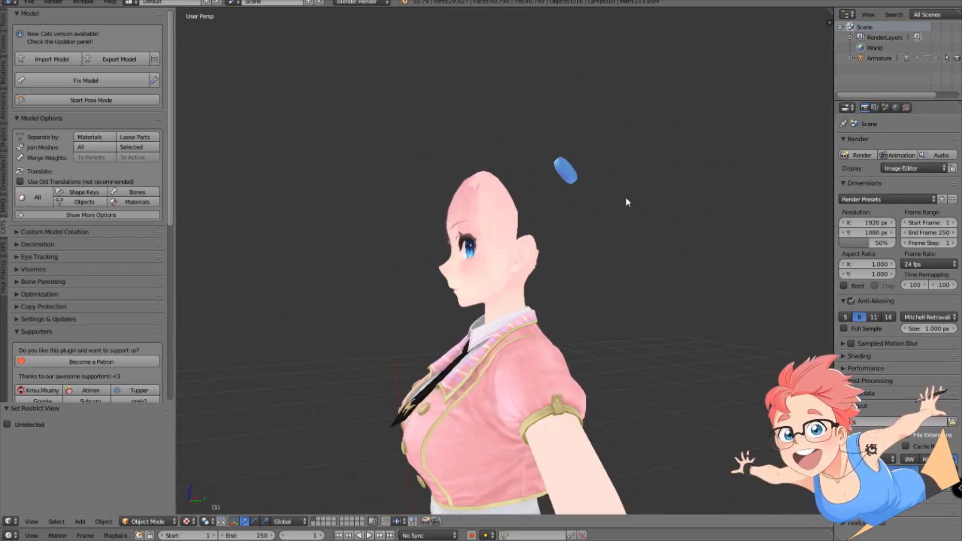
{"action": "key", "text": "h"}
{"action": "middle_click_drag", "start_coordinate": [570, 173], "coordinate": [637, 279]}
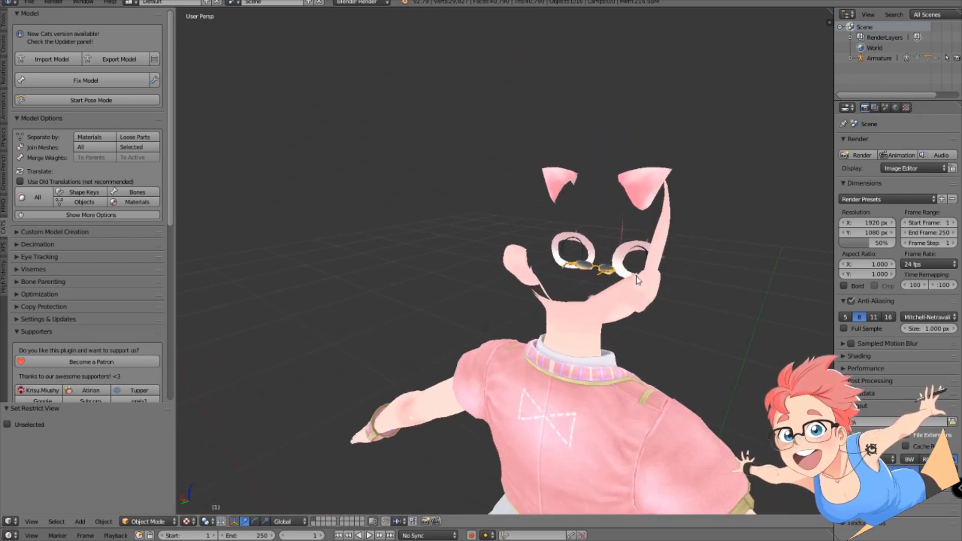
{"action": "middle_click_drag", "start_coordinate": [622, 240], "coordinate": [573, 302]}
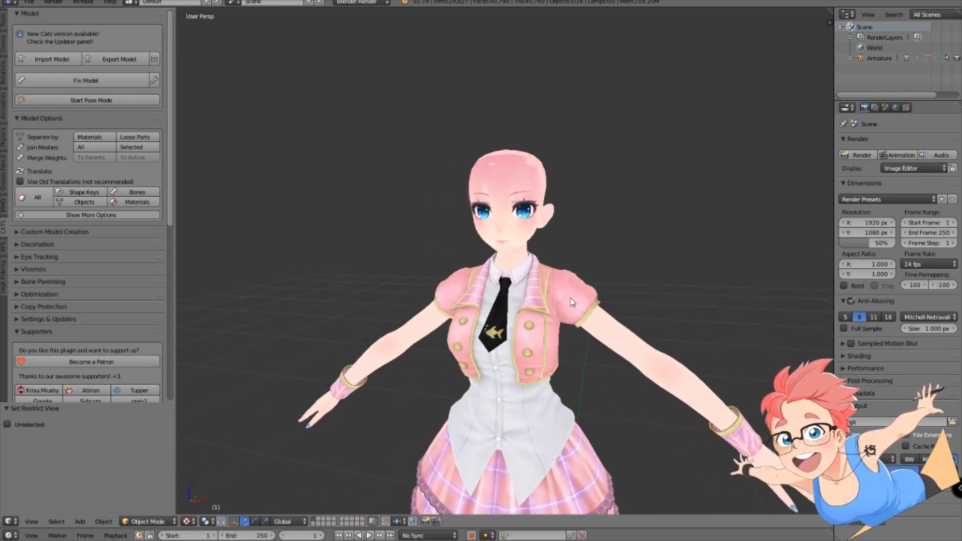
Delete the hair-shadow mesh covering the forehead.
{"action": "scroll", "coordinate": [574, 302], "scroll_direction": "up", "scroll_amount": 3}
{"action": "right_click", "coordinate": [527, 146]}
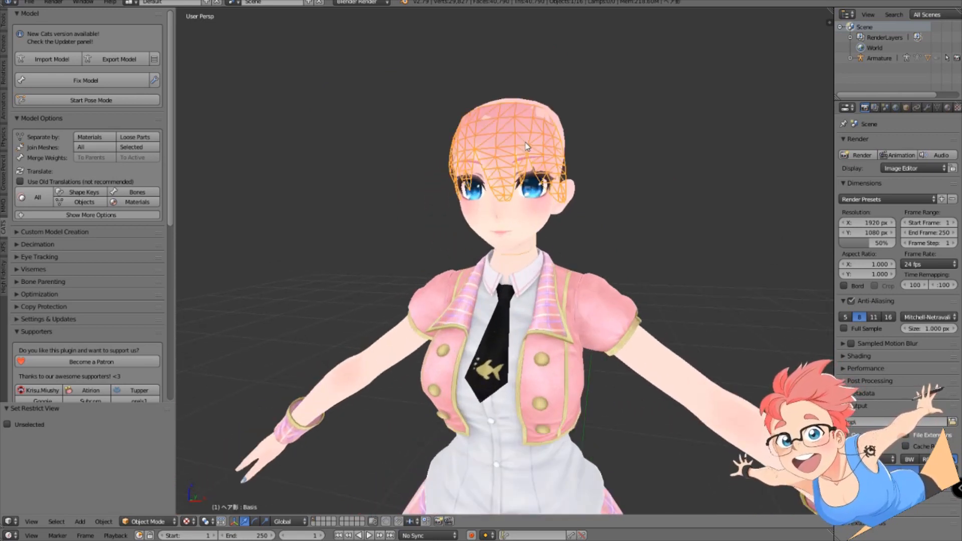
{"action": "key", "text": "x"}
{"action": "left_click", "coordinate": [514, 146]}
Delete the face and remaining visible head meshes, leaving only the body from the neck down.
{"action": "right_click", "coordinate": [516, 146]}
{"action": "key", "text": "x"}
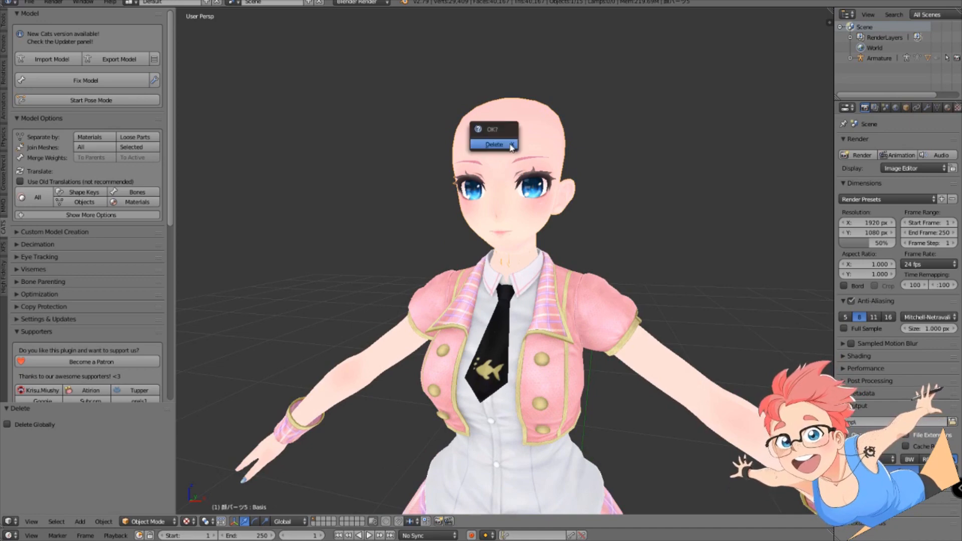
{"action": "left_click", "coordinate": [494, 144]}
{"action": "middle_click_drag", "start_coordinate": [535, 164], "coordinate": [526, 271]}
{"action": "key", "text": "alt+h"}
{"action": "key", "text": "ctrl+z"}
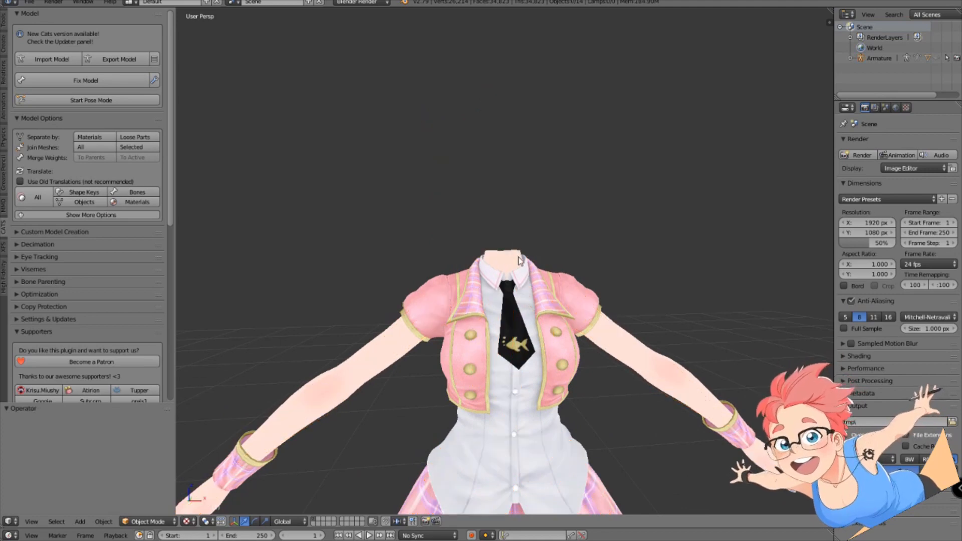
Select all visible body and clothing meshes with the body mesh as the active object.
{"action": "scroll", "coordinate": [518, 257], "scroll_direction": "down", "scroll_amount": 6}
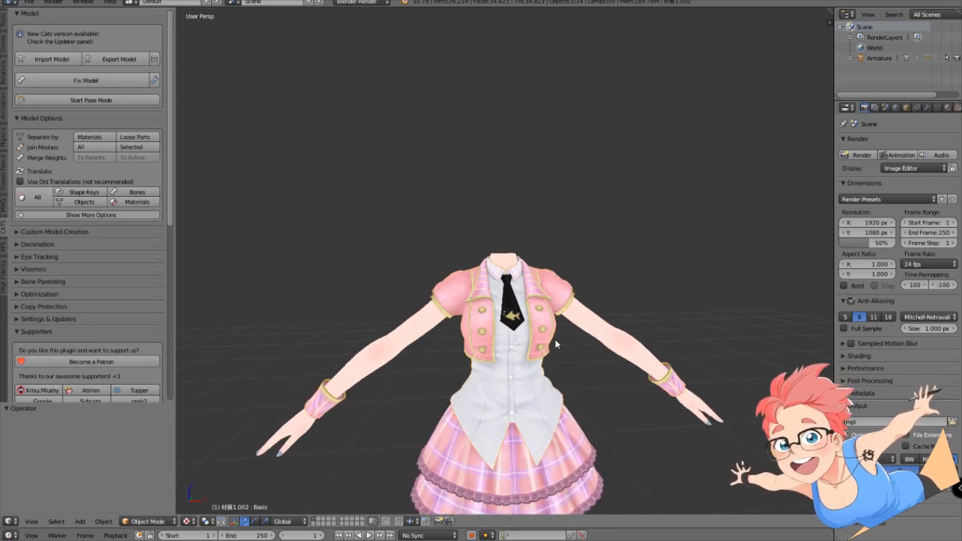
{"action": "key", "text": "a"}
{"action": "key", "text": "a"}
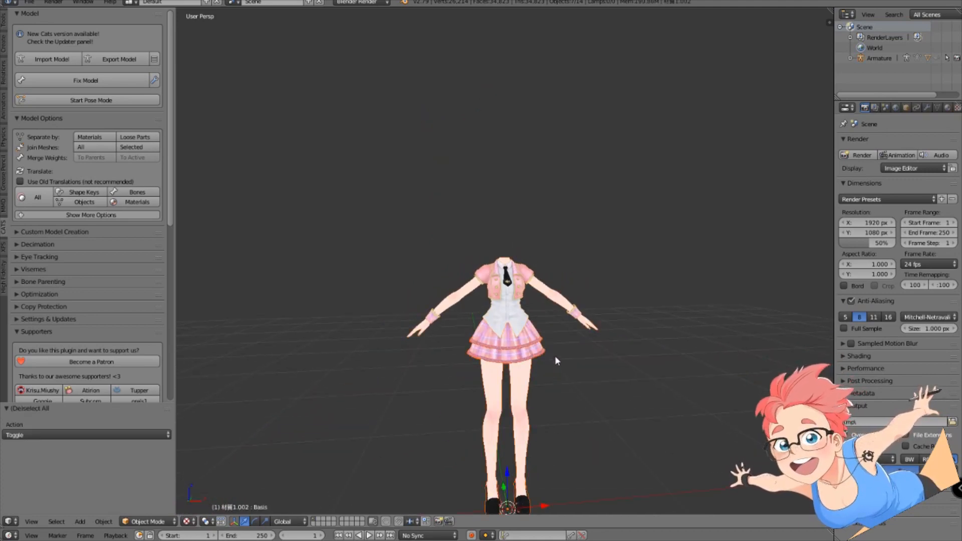
{"action": "right_click", "coordinate": [521, 384], "text": "shift"}
{"action": "scroll", "coordinate": [576, 364], "scroll_direction": "up", "scroll_amount": 4}
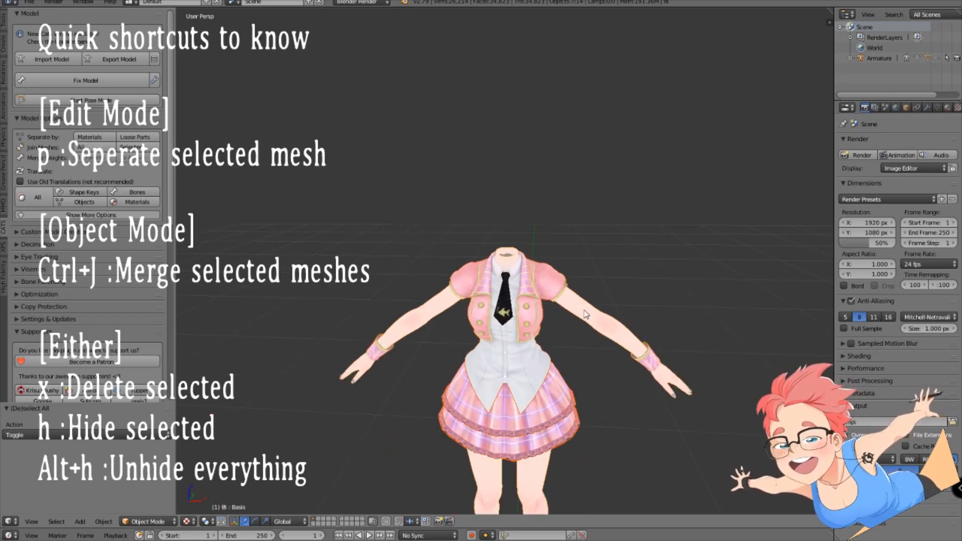
Unhide all objects and hide the armature again, framing the hair and upper body.
{"action": "key", "text": "alt+h"}
{"action": "scroll", "coordinate": [584, 311], "scroll_direction": "up", "scroll_amount": 5}
{"action": "middle_click_drag", "start_coordinate": [618, 286], "coordinate": [551, 392]}
{"action": "right_click", "coordinate": [561, 152]}
{"action": "key", "text": "h"}
Join all the hair and hair-accessory meshes into one object and hide it.
{"action": "right_click", "coordinate": [502, 154], "text": "shift"}
{"action": "right_click", "coordinate": [584, 224], "text": "shift"}
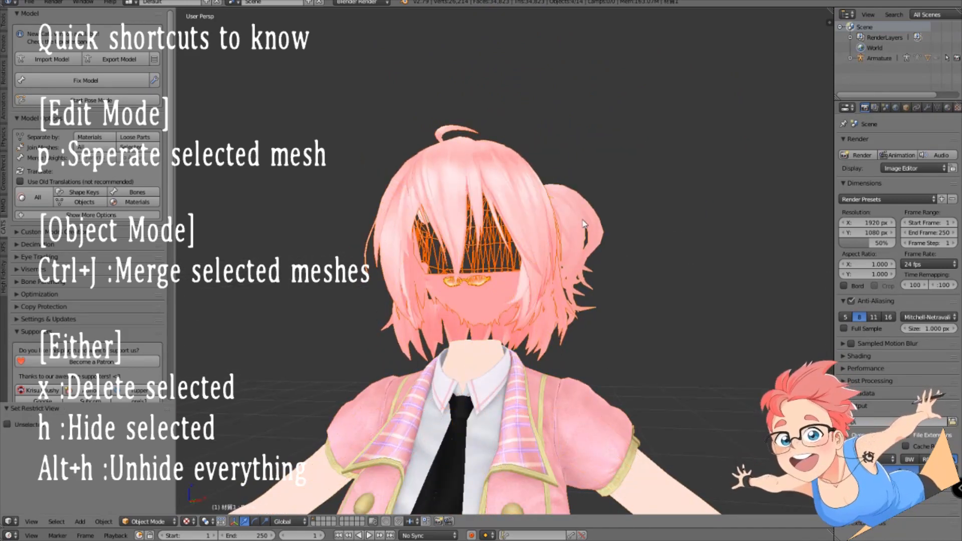
{"action": "middle_click_drag", "start_coordinate": [584, 224], "coordinate": [543, 182]}
{"action": "key", "text": "ctrl+j"}
{"action": "right_click", "coordinate": [414, 186], "text": "shift"}
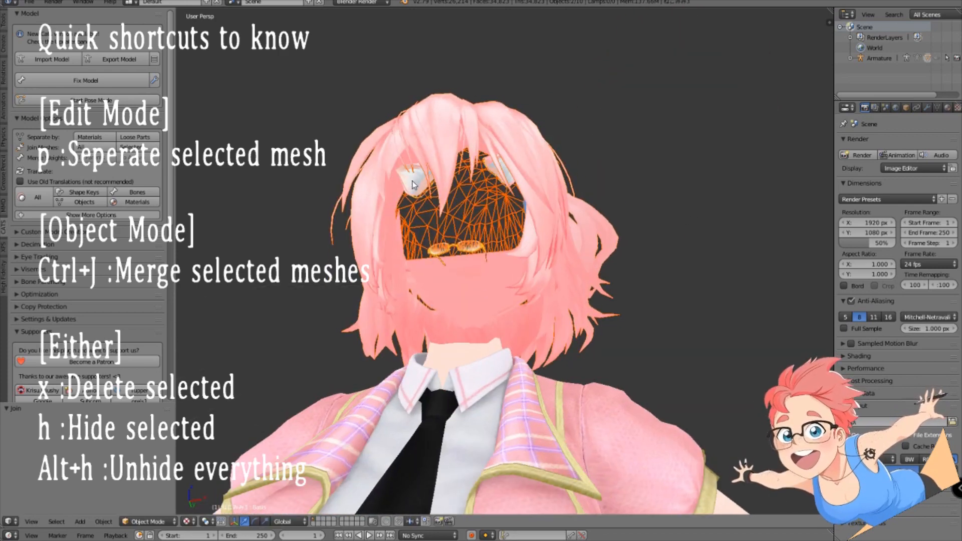
{"action": "key", "text": "ctrl+j"}
{"action": "scroll", "coordinate": [661, 136], "scroll_direction": "down", "scroll_amount": 5}
{"action": "key", "text": "h"}
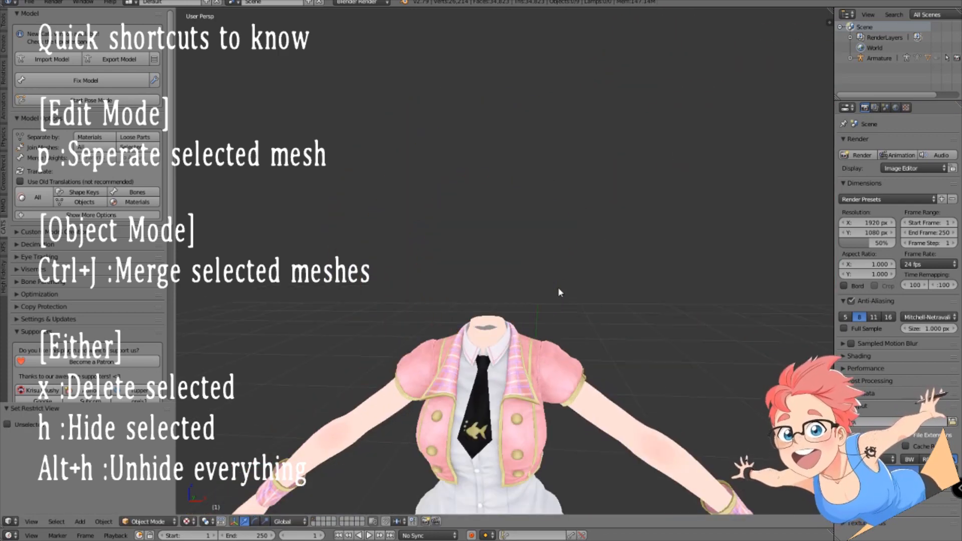
Try to join the visible body and clothing meshes into one object.
{"action": "key", "text": "a"}
{"action": "right_click", "coordinate": [519, 410]}
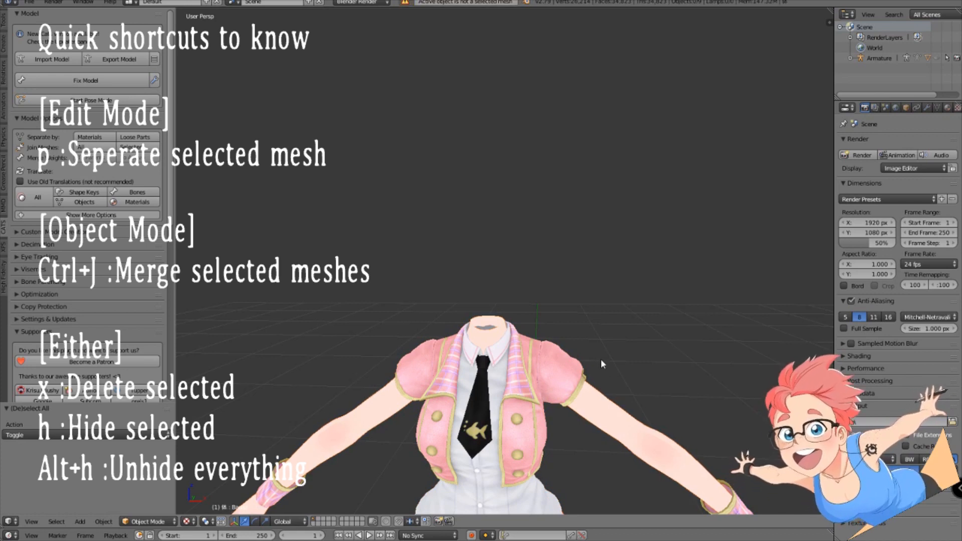
{"action": "key", "text": "a"}
{"action": "right_click_drag", "start_coordinate": [610, 404], "coordinate": [672, 294]}
{"action": "right_click", "coordinate": [672, 294]}
{"action": "right_click", "coordinate": [559, 378]}
{"action": "key", "text": "a"}
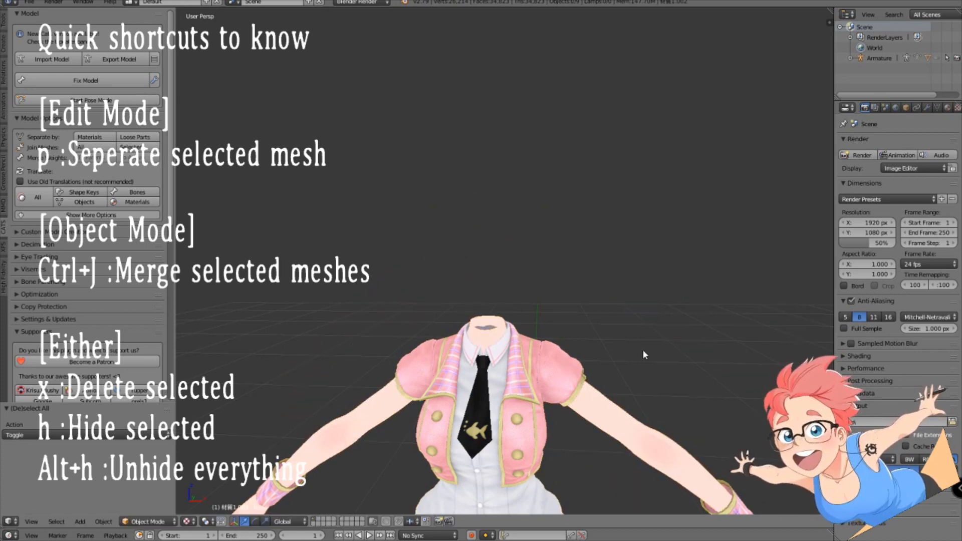
Make the body mesh active and join all the visible body and clothing meshes into it.
{"action": "right_click", "coordinate": [612, 419]}
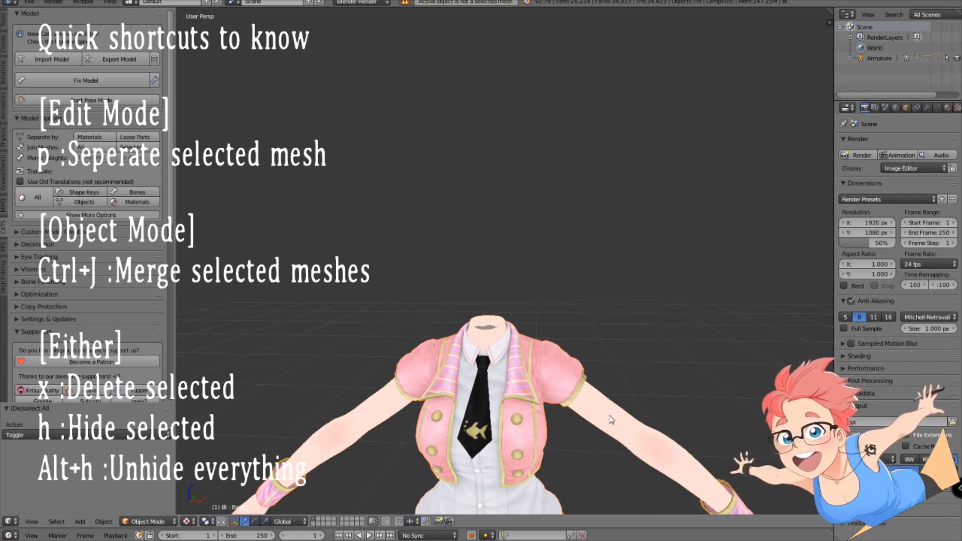
{"action": "key", "text": "alt+h"}
{"action": "scroll", "coordinate": [607, 406], "scroll_direction": "down", "scroll_amount": 5}
{"action": "key", "text": "a"}
{"action": "scroll", "coordinate": [389, 135], "scroll_direction": "up", "scroll_amount": 3}
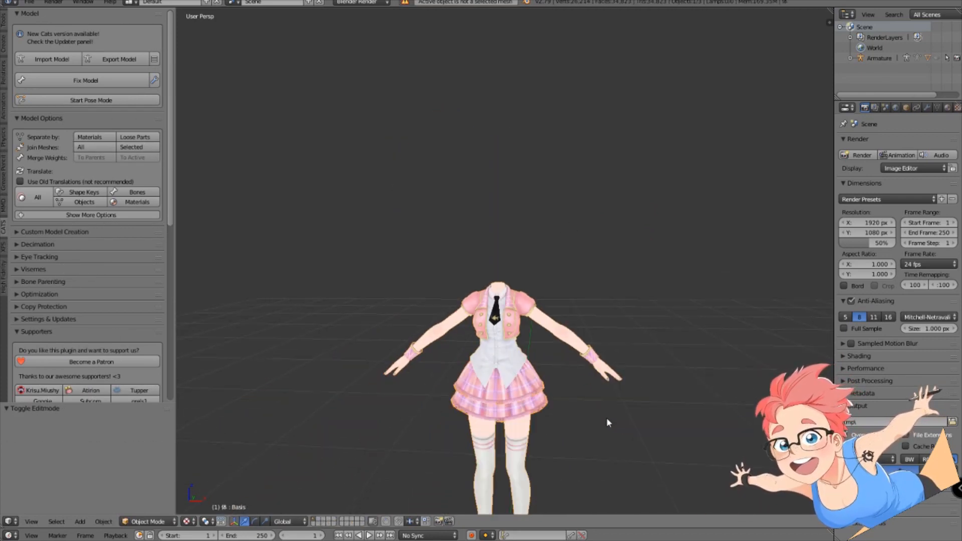
{"action": "scroll", "coordinate": [605, 406], "scroll_direction": "up", "scroll_amount": 2}
Unhide the joined hair along with everything else, then hide only the armature.
{"action": "key", "text": "alt+h"}
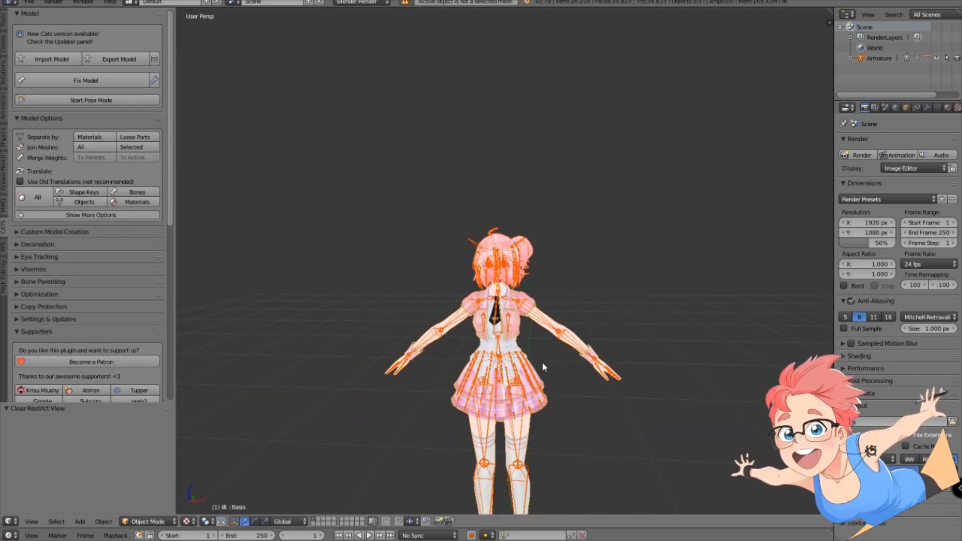
{"action": "scroll", "coordinate": [544, 336], "scroll_direction": "up", "scroll_amount": 4}
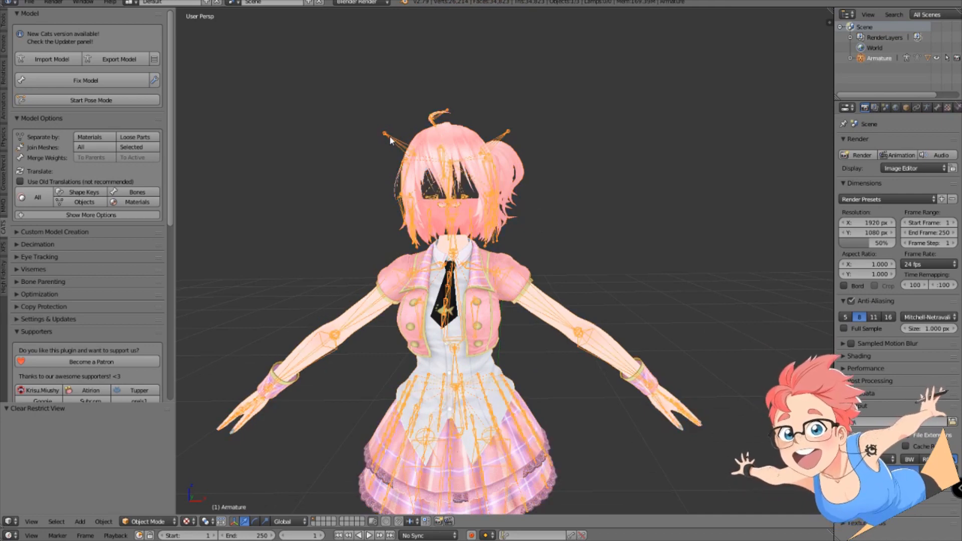
{"action": "key", "text": "h"}
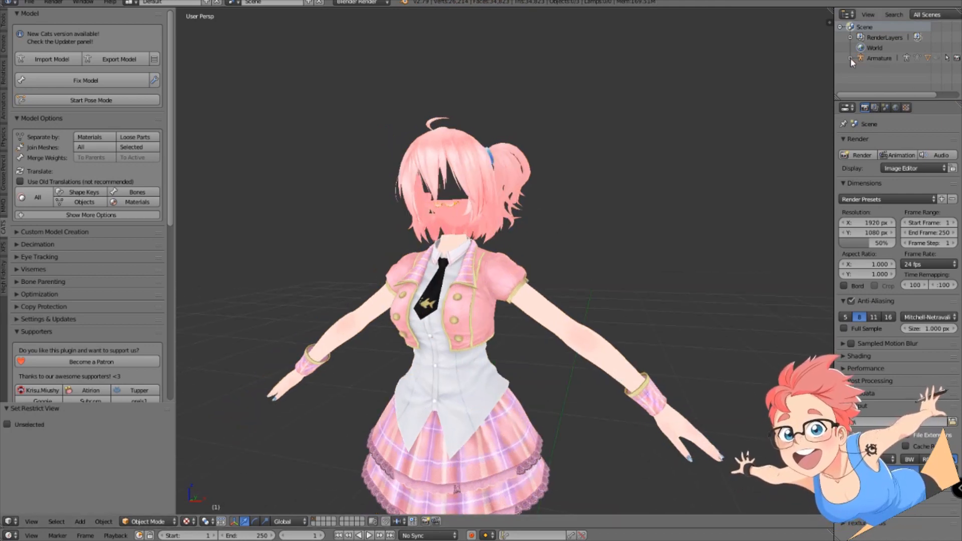
Expand the armature's hierarchy and rename the two joined meshes Hair and Body.
{"action": "left_click", "coordinate": [851, 58]}
{"action": "scroll", "coordinate": [849, 62], "scroll_direction": "down", "scroll_amount": 1}
{"action": "left_click", "coordinate": [872, 76]}
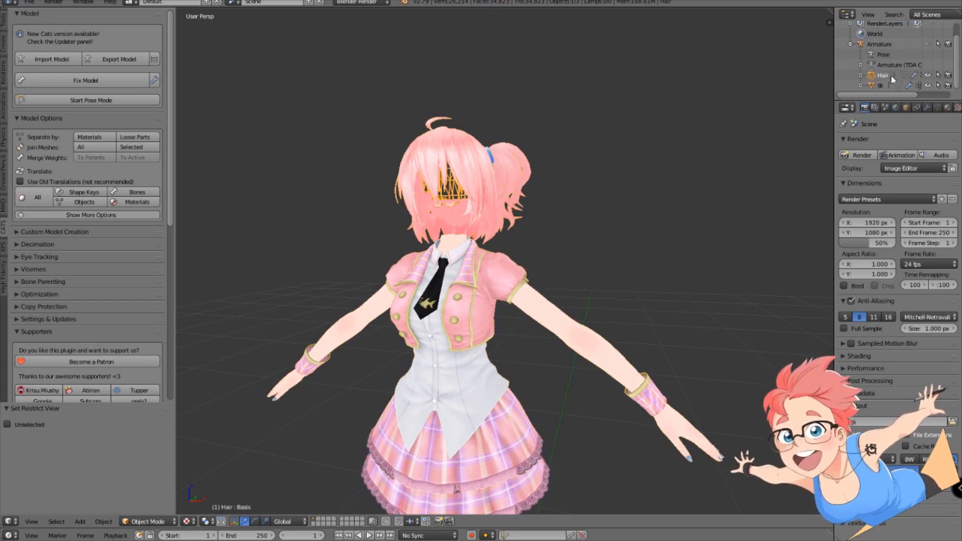
{"action": "double_click", "coordinate": [881, 89]}
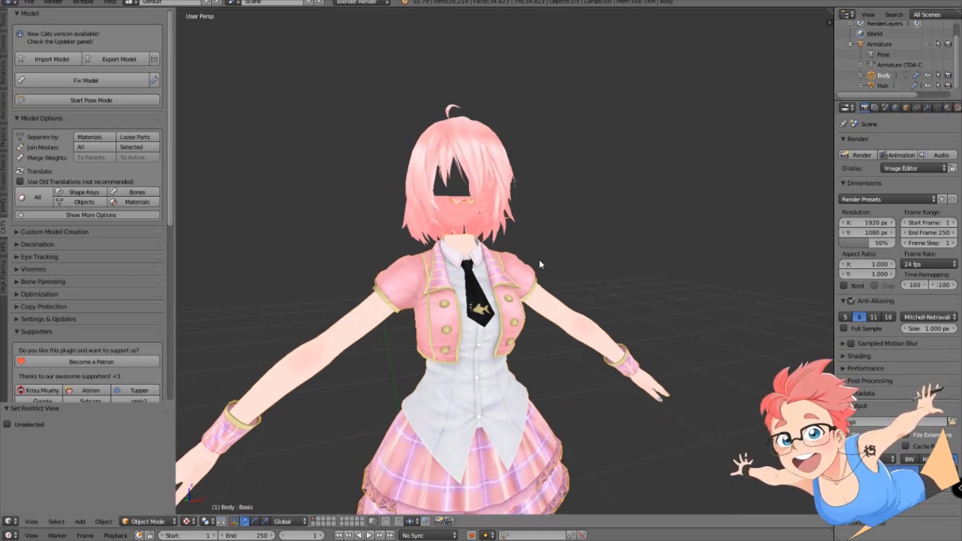
Save the scene as a Blender file named Luka in the TDA Cute Idol Luka folder.
{"action": "key", "text": "ctrl+s"}
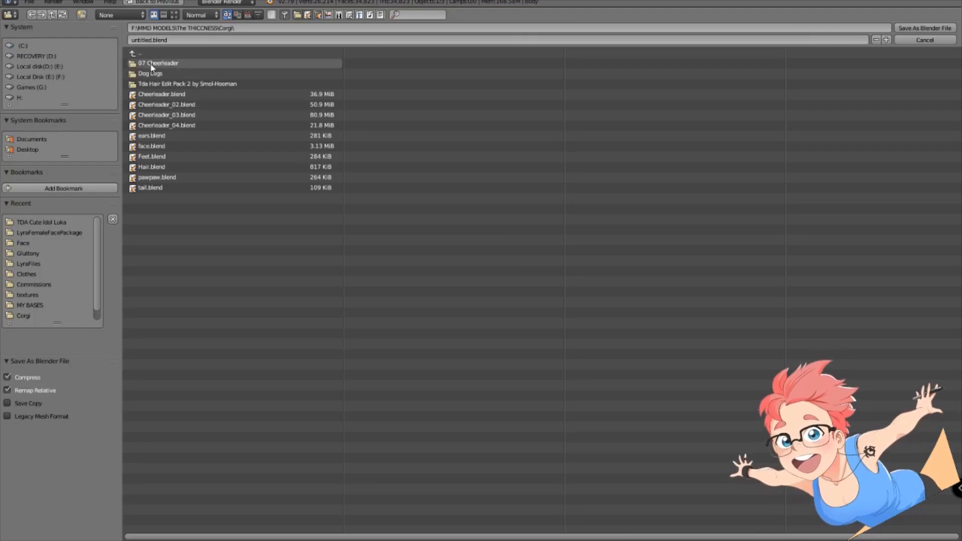
{"action": "left_click", "coordinate": [48, 232]}
{"action": "left_click", "coordinate": [42, 222]}
{"action": "left_click", "coordinate": [177, 41]}
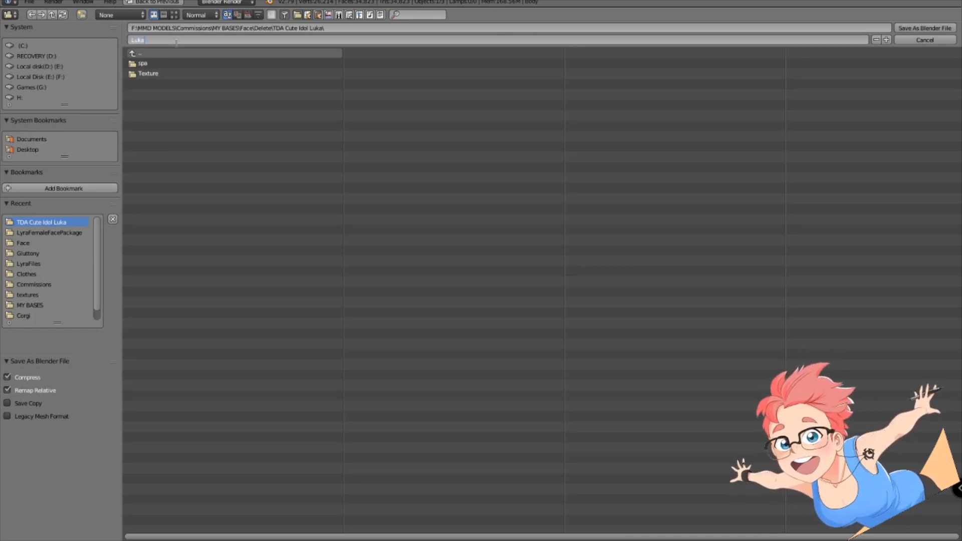
{"action": "type", "text": "Luka"}
{"action": "key", "text": "Return"}
{"action": "left_click", "coordinate": [906, 27]}
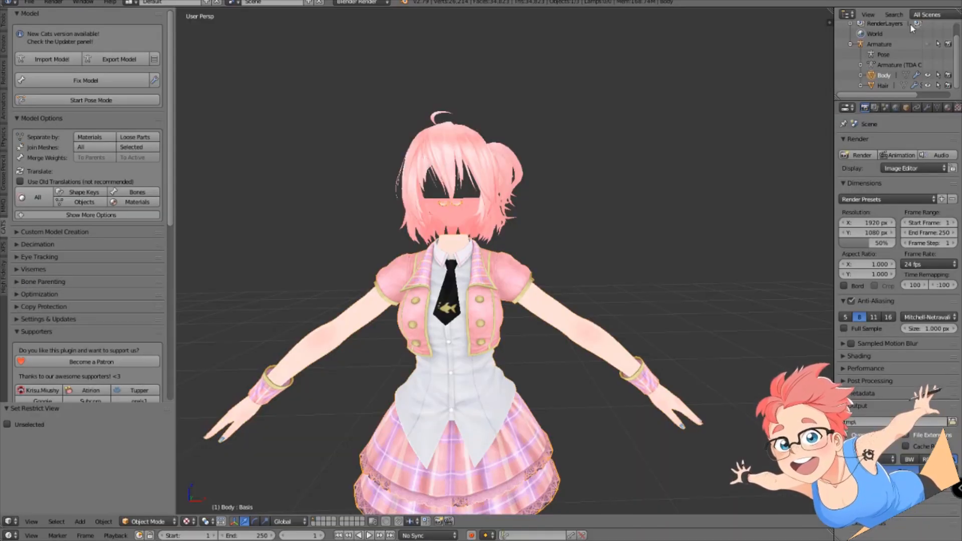
{"action": "middle_click_drag", "start_coordinate": [516, 250], "coordinate": [468, 289]}
{"action": "scroll", "coordinate": [549, 285], "scroll_direction": "up", "scroll_amount": 3}
{"action": "scroll", "coordinate": [551, 289], "scroll_direction": "down", "scroll_amount": 3}
{"action": "scroll", "coordinate": [505, 284], "scroll_direction": "up", "scroll_amount": 2}
{"action": "scroll", "coordinate": [505, 283], "scroll_direction": "down", "scroll_amount": 3}
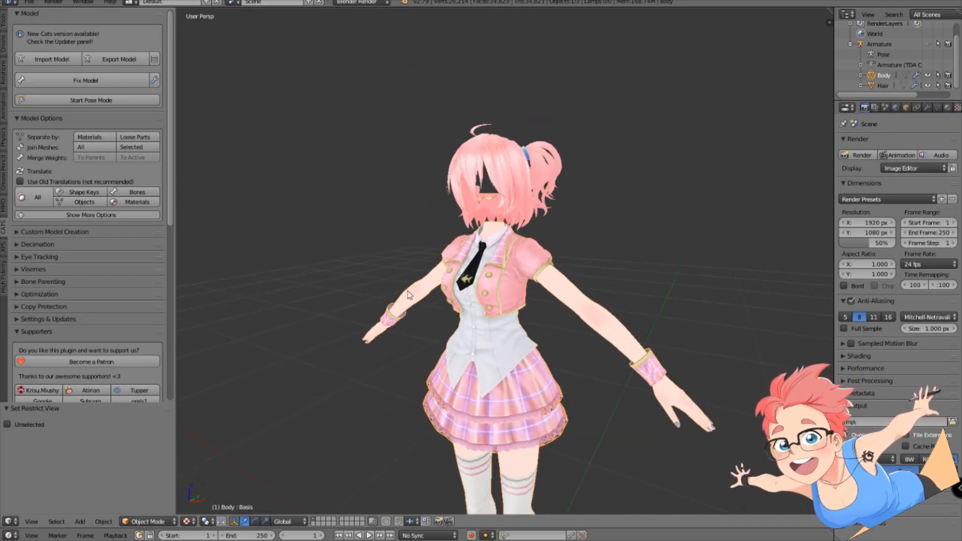
{"action": "middle_click_drag", "start_coordinate": [409, 295], "coordinate": [400, 260]}
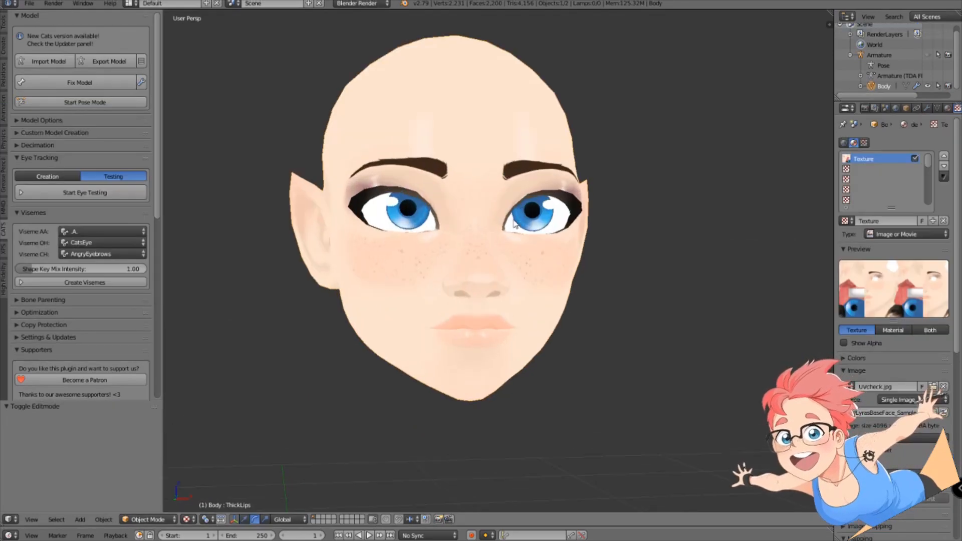
Start an append and browse to the TDA Cute Idol Luka folder inside Face\Delete.
{"action": "scroll", "coordinate": [514, 224], "scroll_direction": "down", "scroll_amount": 4}
{"action": "middle_click_drag", "start_coordinate": [514, 225], "coordinate": [511, 305]}
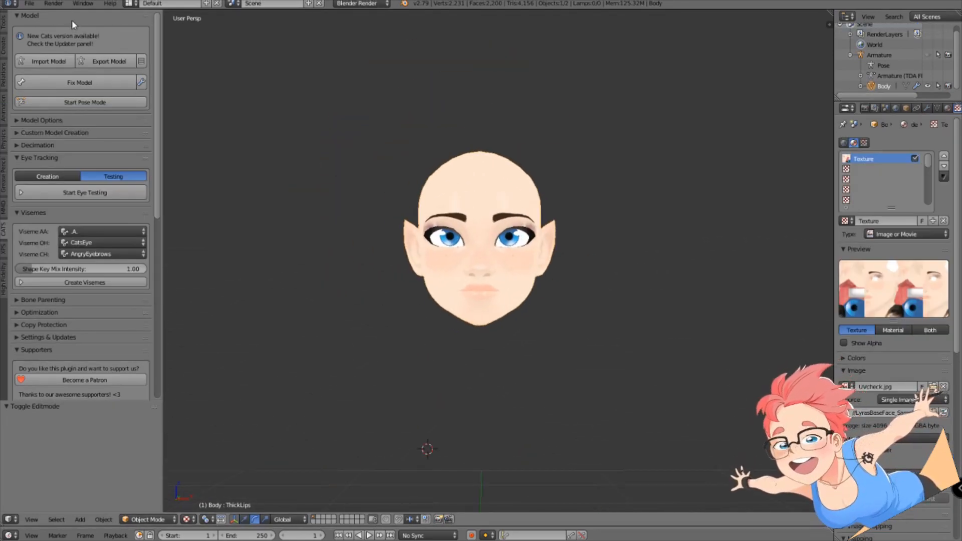
{"action": "left_click", "coordinate": [29, 3]}
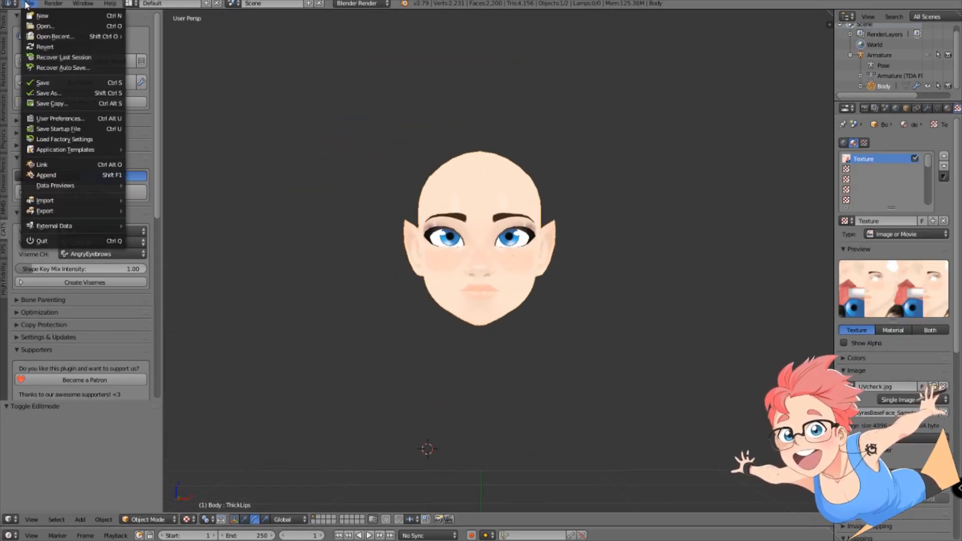
{"action": "left_click", "coordinate": [58, 176]}
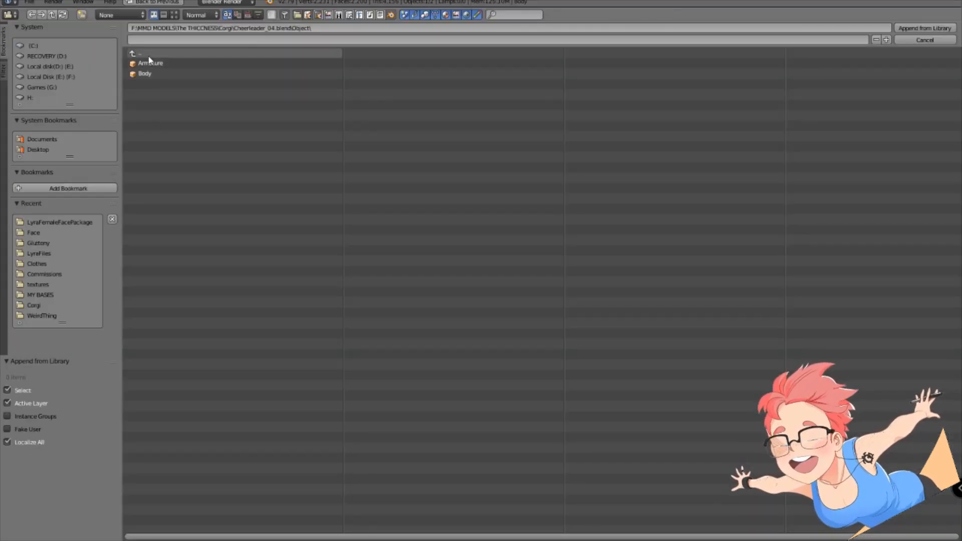
{"action": "left_click", "coordinate": [149, 55]}
{"action": "left_click", "coordinate": [149, 56]}
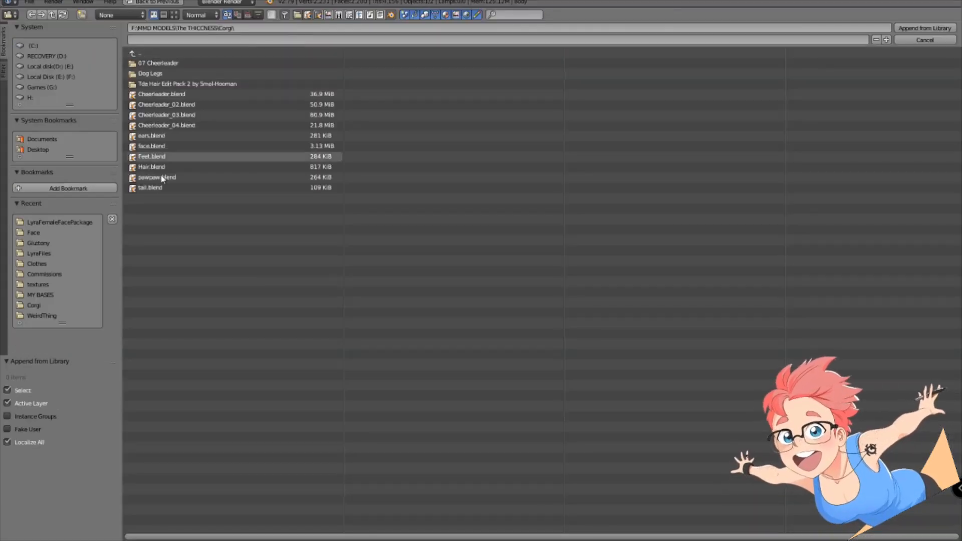
{"action": "left_click", "coordinate": [51, 221]}
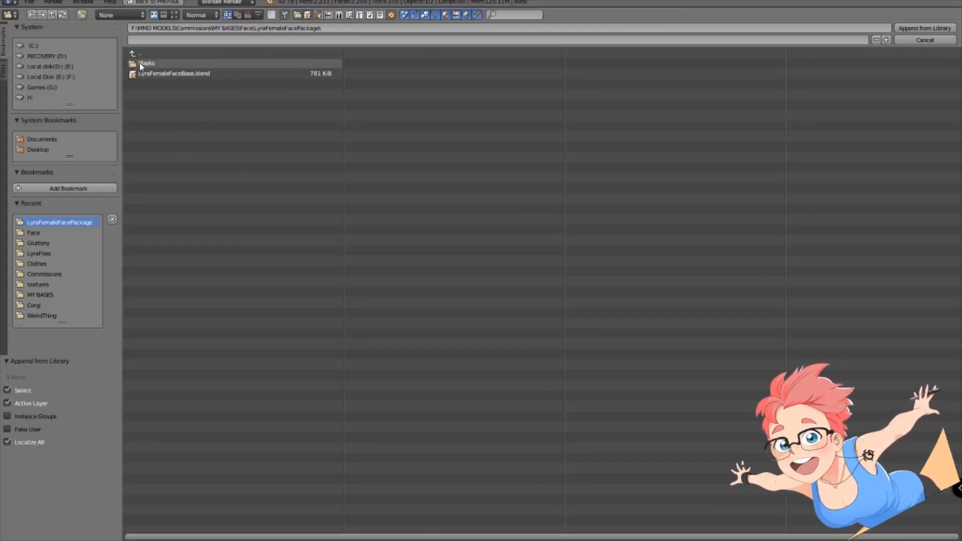
{"action": "left_click", "coordinate": [240, 54]}
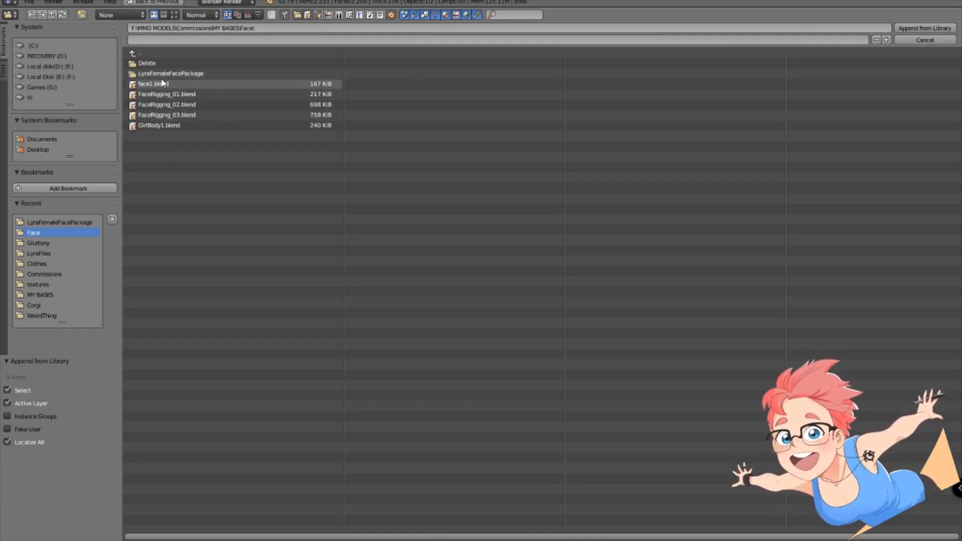
{"action": "left_click", "coordinate": [154, 64]}
{"action": "left_click", "coordinate": [177, 63]}
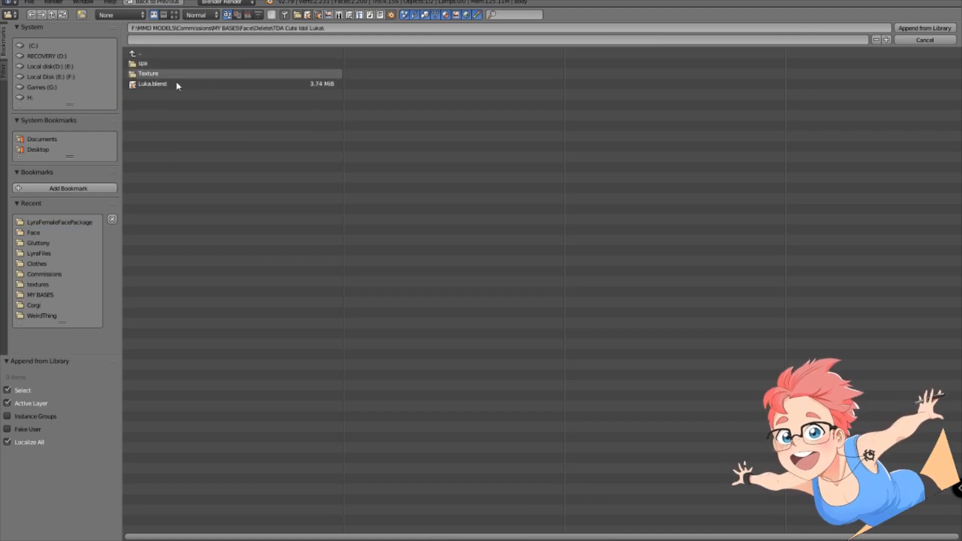
Append the Hair object from Luka.blend into the head scene.
{"action": "left_click", "coordinate": [163, 85]}
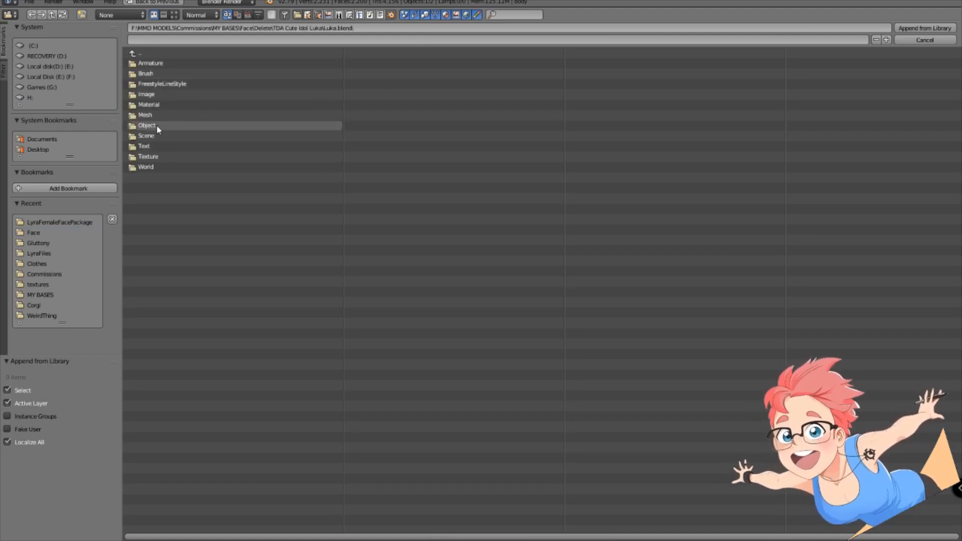
{"action": "left_click", "coordinate": [156, 125]}
{"action": "double_click", "coordinate": [145, 83]}
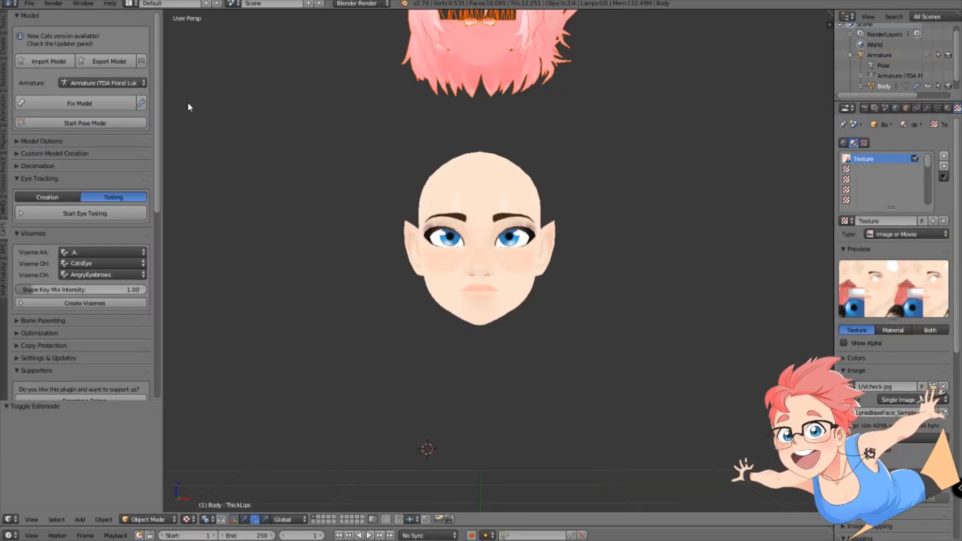
Make the appended hair the only selected object and scale it up by about 1.412.
{"action": "scroll", "coordinate": [451, 140], "scroll_direction": "down", "scroll_amount": 4}
{"action": "middle_click_drag", "start_coordinate": [600, 160], "coordinate": [524, 216]}
{"action": "right_click", "coordinate": [502, 142], "text": "shift"}
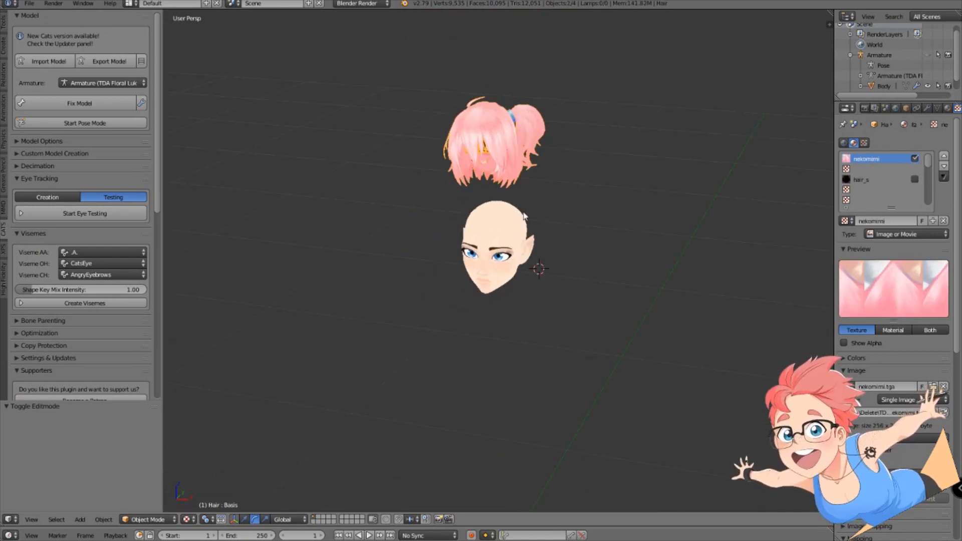
{"action": "scroll", "coordinate": [524, 217], "scroll_direction": "down", "scroll_amount": 5}
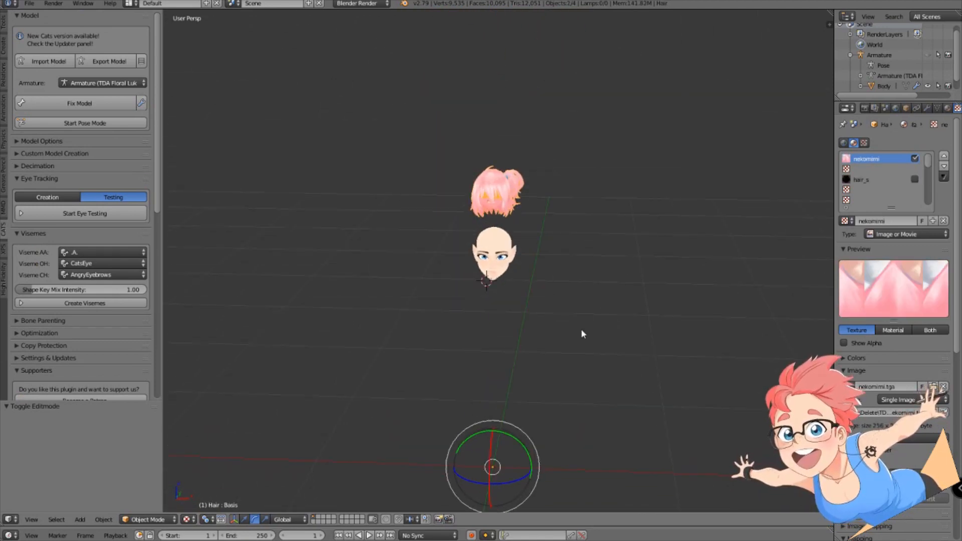
{"action": "middle_click_drag", "start_coordinate": [604, 339], "coordinate": [579, 216]}
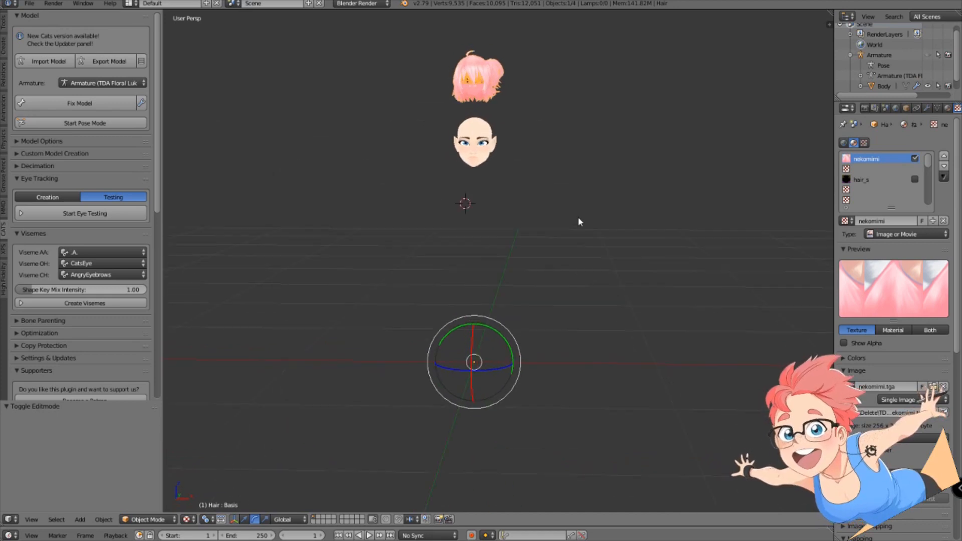
{"action": "key", "text": "s"}
{"action": "left_click", "coordinate": [630, 240]}
With the translate manipulator, lower and resize the hair onto the head, then shift it about 0.086 along Y.
{"action": "scroll", "coordinate": [632, 245], "scroll_direction": "down", "scroll_amount": 4}
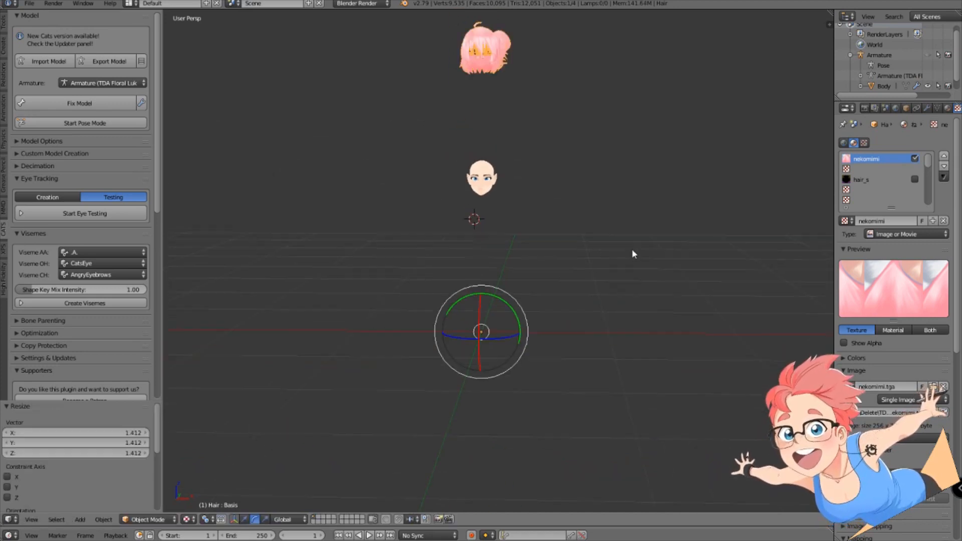
{"action": "left_click", "coordinate": [245, 519]}
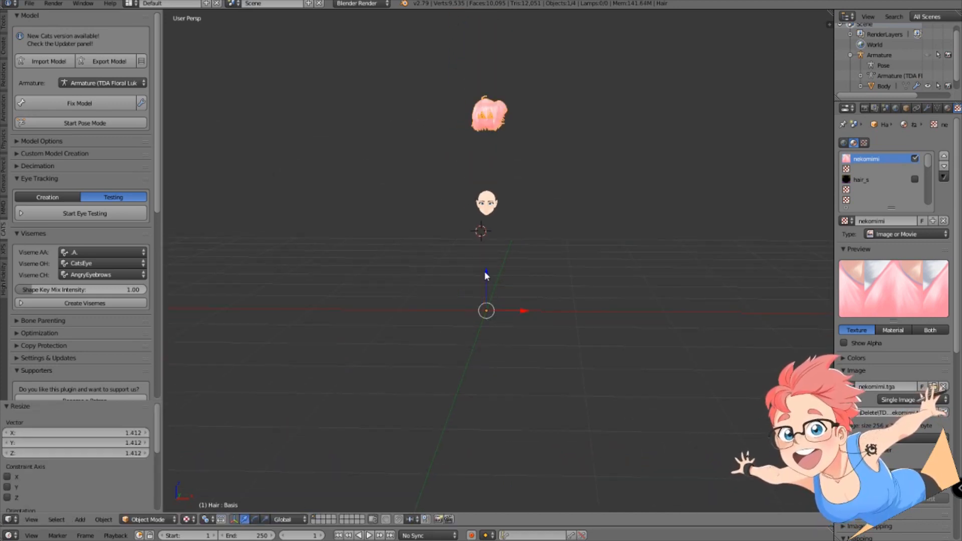
{"action": "left_click_drag", "start_coordinate": [484, 274], "coordinate": [486, 348]}
{"action": "middle_click_drag", "start_coordinate": [486, 348], "coordinate": [658, 351]}
{"action": "key", "text": "s"}
{"action": "left_click", "coordinate": [624, 402]}
{"action": "left_click_drag", "start_coordinate": [478, 416], "coordinate": [483, 371]}
{"action": "mouse_move", "coordinate": [484, 371]}
{"action": "middle_mouse_down"}
{"action": "mouse_move", "coordinate": [451, 316]}
{"action": "mouse_move", "coordinate": [484, 387]}
{"action": "middle_mouse_up"}
{"action": "left_click_drag", "start_coordinate": [484, 387], "coordinate": [489, 397]}
{"action": "middle_click_drag", "start_coordinate": [469, 335], "coordinate": [564, 416]}
{"action": "scroll", "coordinate": [547, 351], "scroll_direction": "up", "scroll_amount": 2}
{"action": "middle_click_drag", "start_coordinate": [540, 314], "coordinate": [564, 309]}
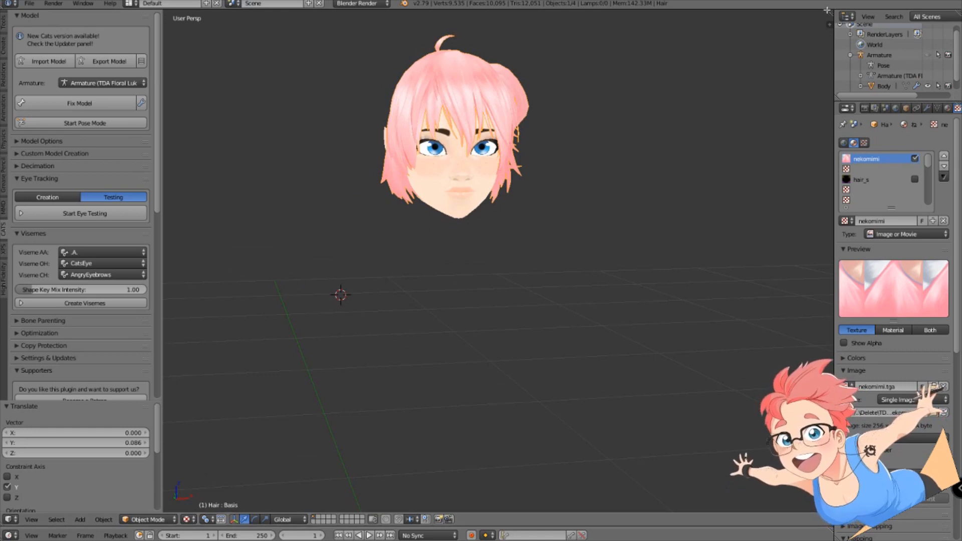
Split the 3D view in two, framing the hair's manipulator in one view and the head in the other.
{"action": "left_click_drag", "start_coordinate": [827, 10], "coordinate": [591, 17]}
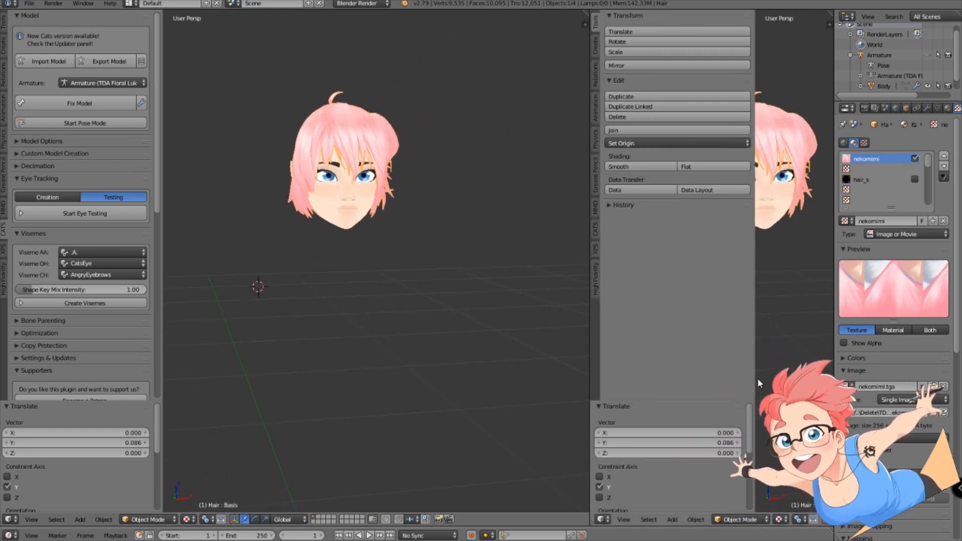
{"action": "left_click_drag", "start_coordinate": [756, 382], "coordinate": [509, 363]}
{"action": "middle_click_drag", "start_coordinate": [685, 434], "coordinate": [720, 378], "text": "shift"}
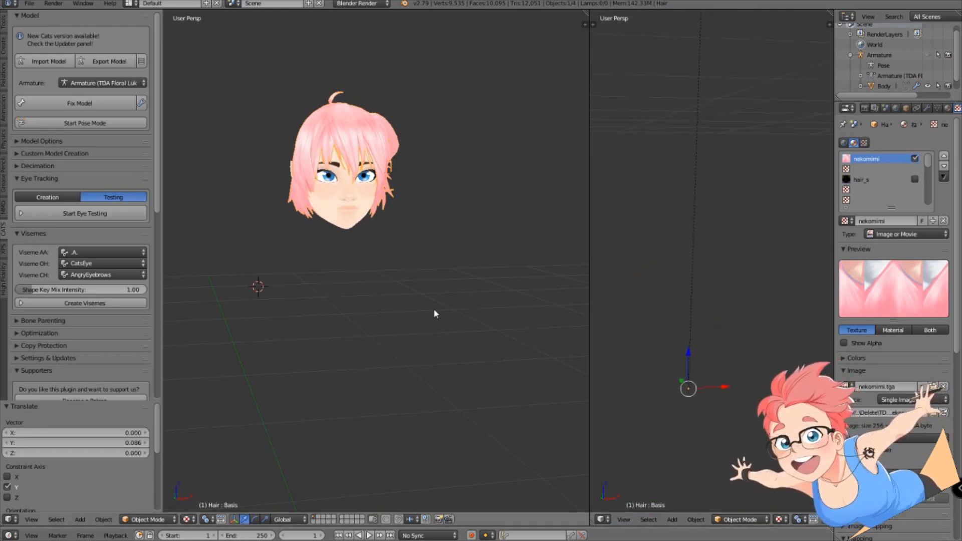
{"action": "mouse_move", "coordinate": [434, 310]}
{"action": "middle_mouse_down"}
{"action": "mouse_move", "coordinate": [347, 294]}
{"action": "mouse_move", "coordinate": [452, 296]}
{"action": "mouse_move", "coordinate": [439, 296]}
{"action": "middle_mouse_up"}
{"action": "scroll", "coordinate": [452, 296], "scroll_direction": "up", "scroll_amount": 1}
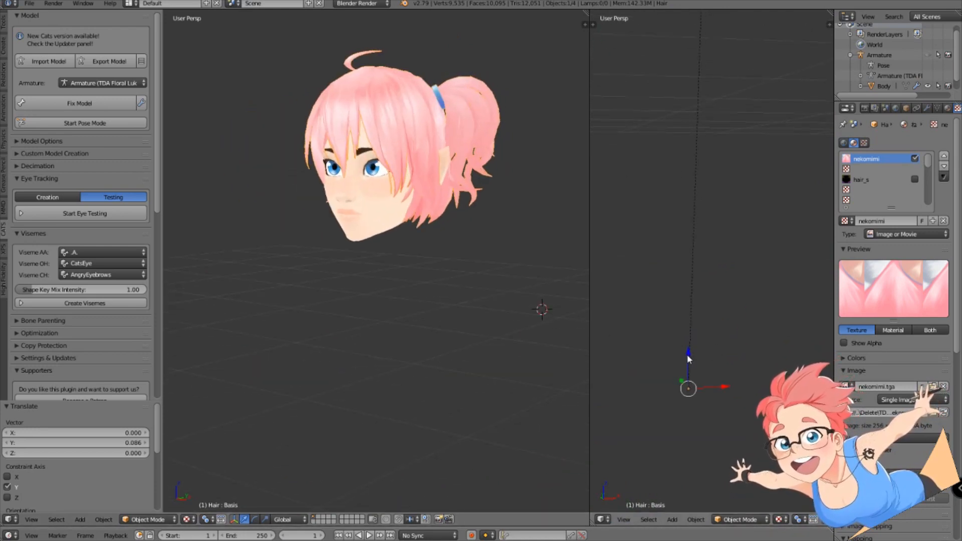
Enlarge the hair further and lower it about 0.185 along Z to fit around the head.
{"action": "left_click_drag", "start_coordinate": [688, 354], "coordinate": [716, 140]}
{"action": "key", "text": "s"}
{"action": "left_click", "coordinate": [710, 398]}
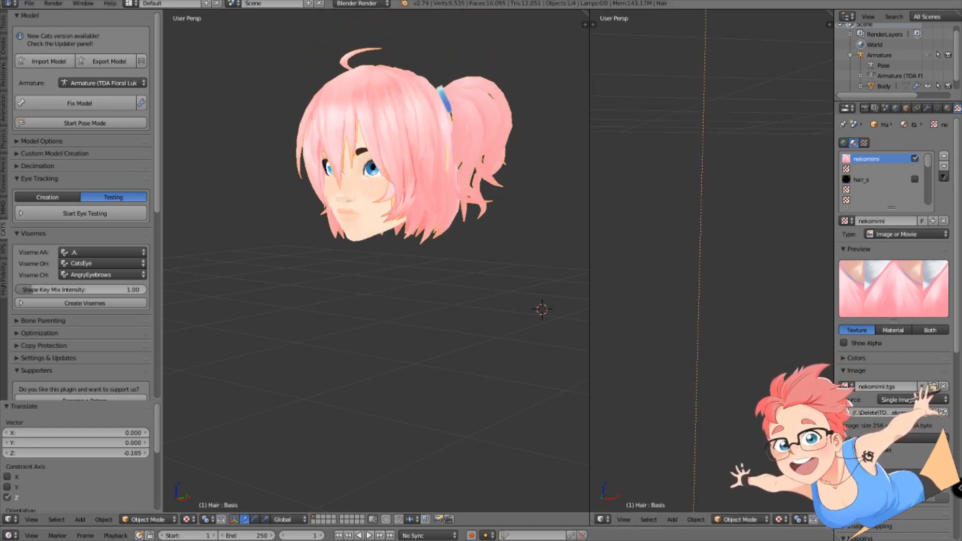
{"action": "scroll", "coordinate": [428, 215], "scroll_direction": "down", "scroll_amount": 2}
{"action": "middle_click_drag", "start_coordinate": [429, 215], "coordinate": [396, 218]}
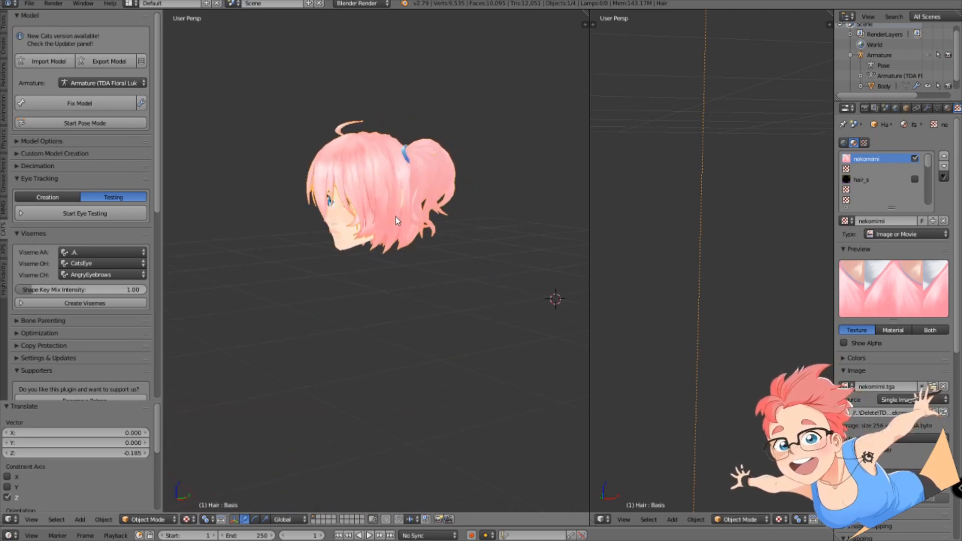
{"action": "scroll", "coordinate": [395, 218], "scroll_direction": "up", "scroll_amount": 1}
{"action": "scroll", "coordinate": [678, 420], "scroll_direction": "down", "scroll_amount": 5}
{"action": "middle_click_drag", "start_coordinate": [717, 340], "coordinate": [716, 404], "text": "shift"}
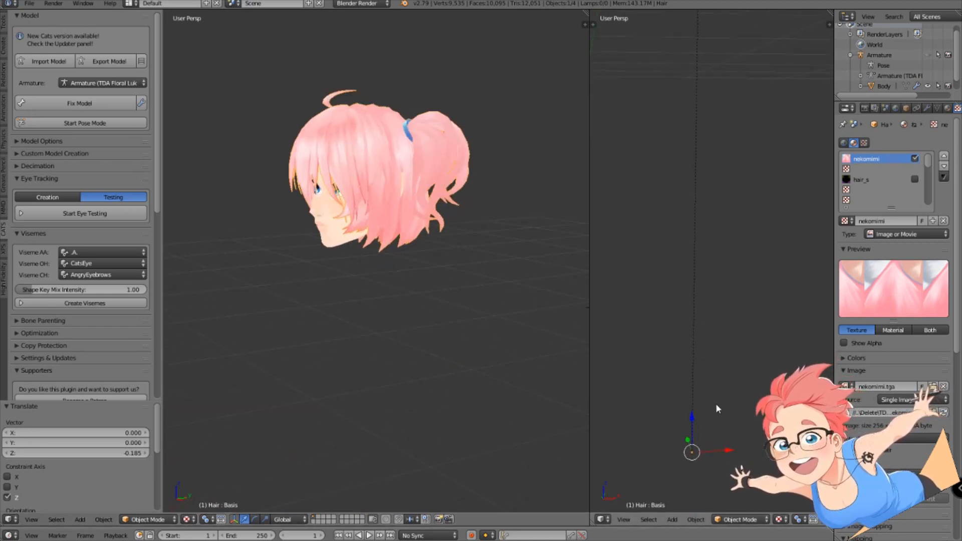
Nudge the hair sideways along X to center it on the head.
{"action": "mouse_move", "coordinate": [727, 452]}
{"action": "left_mouse_down"}
{"action": "mouse_move", "coordinate": [759, 451]}
{"action": "mouse_move", "coordinate": [747, 453]}
{"action": "left_mouse_up"}
{"action": "middle_click_drag", "start_coordinate": [395, 342], "coordinate": [504, 345]}
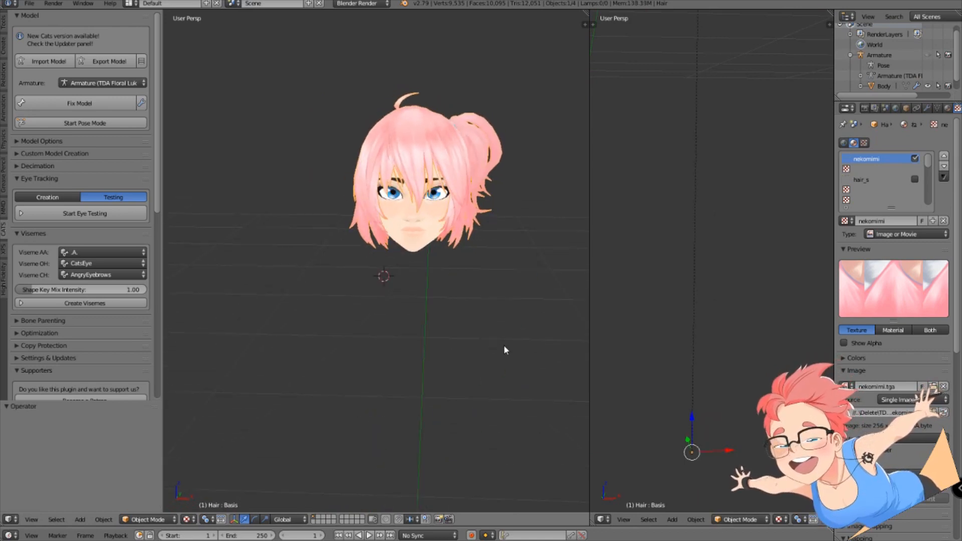
{"action": "left_click_drag", "start_coordinate": [688, 441], "coordinate": [649, 370]}
{"action": "left_click_drag", "start_coordinate": [636, 409], "coordinate": [632, 413]}
{"action": "middle_click_drag", "start_coordinate": [506, 319], "coordinate": [377, 328]}
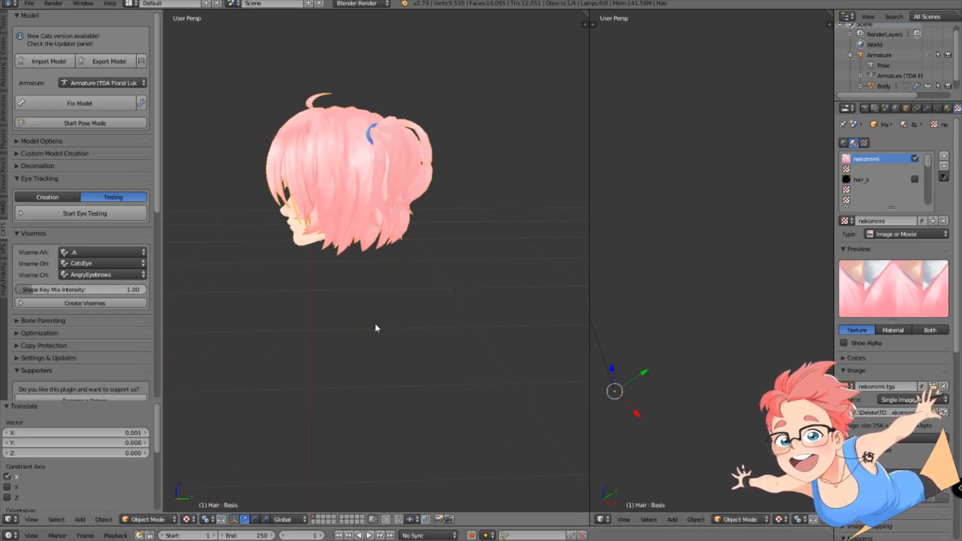
Fine-tune the hair's front-to-back fit along Y, finishing with a shift of about -0.010.
{"action": "left_click_drag", "start_coordinate": [643, 374], "coordinate": [655, 379]}
{"action": "middle_click_drag", "start_coordinate": [381, 301], "coordinate": [503, 315]}
{"action": "scroll", "coordinate": [441, 307], "scroll_direction": "up", "scroll_amount": 3}
{"action": "left_click_drag", "start_coordinate": [651, 370], "coordinate": [642, 380]}
{"action": "scroll", "coordinate": [395, 296], "scroll_direction": "down", "scroll_amount": 2}
{"action": "middle_click_drag", "start_coordinate": [395, 296], "coordinate": [365, 287]}
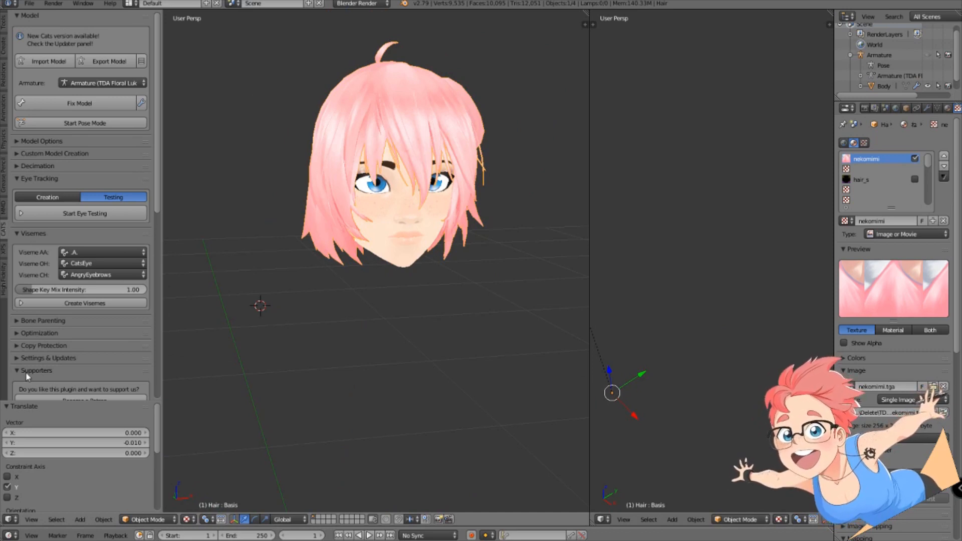
Merge the appended Cute Idol Luka armature into the head's base armature with the Cats custom model tools.
{"action": "scroll", "coordinate": [26, 373], "scroll_direction": "down", "scroll_amount": 4}
{"action": "scroll", "coordinate": [33, 241], "scroll_direction": "up", "scroll_amount": 4}
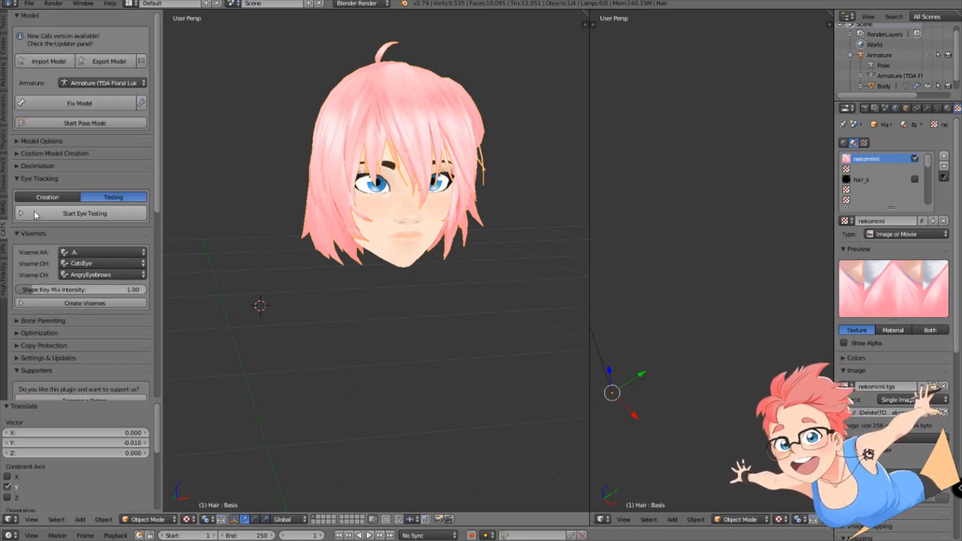
{"action": "left_click", "coordinate": [16, 154]}
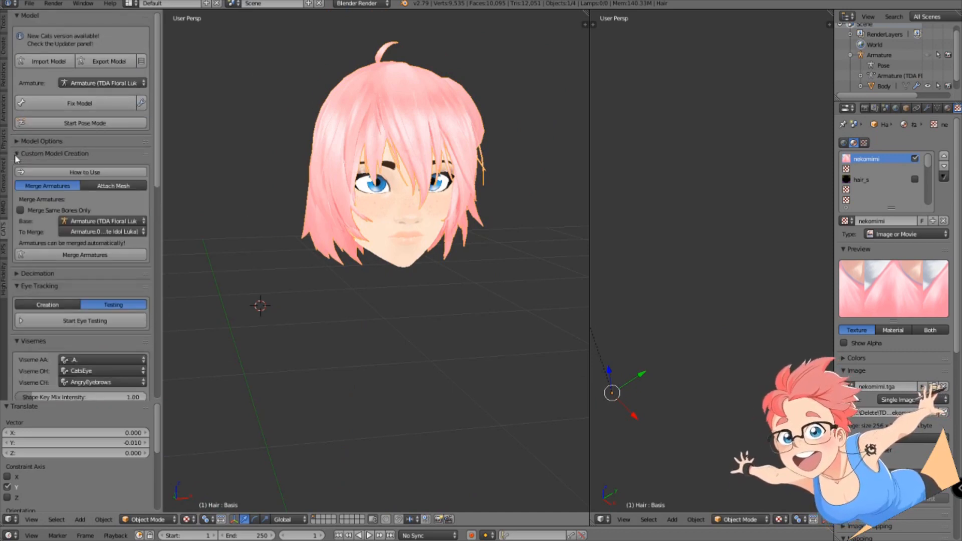
{"action": "left_click", "coordinate": [101, 255]}
{"action": "middle_click_drag", "start_coordinate": [331, 236], "coordinate": [451, 219]}
{"action": "scroll", "coordinate": [452, 219], "scroll_direction": "up", "scroll_amount": 4}
{"action": "middle_click_drag", "start_coordinate": [361, 193], "coordinate": [279, 179]}
{"action": "middle_click_drag", "start_coordinate": [400, 265], "coordinate": [506, 259]}
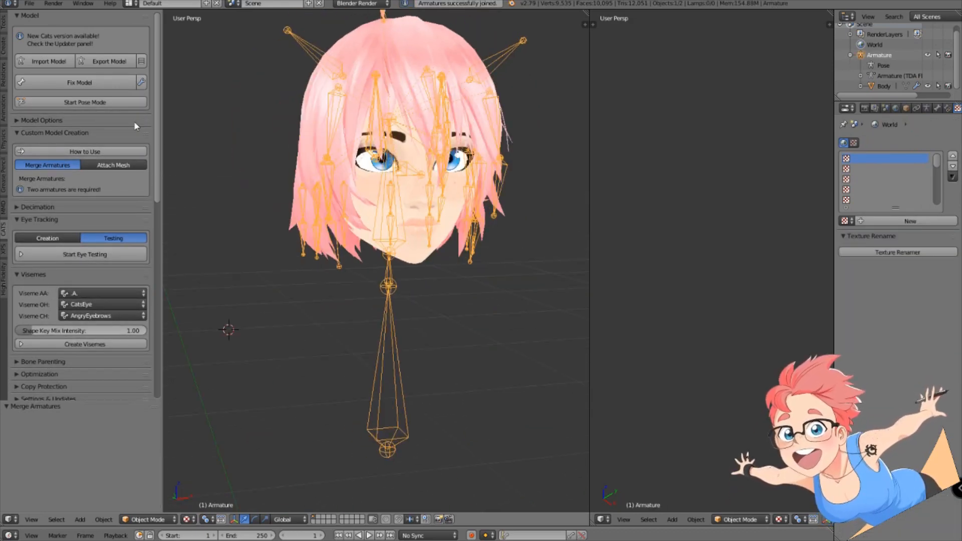
Test-rotate the Head and RightEye bones in pose mode, cancel each rotation and return to object mode.
{"action": "left_click", "coordinate": [75, 103]}
{"action": "right_click", "coordinate": [398, 251]}
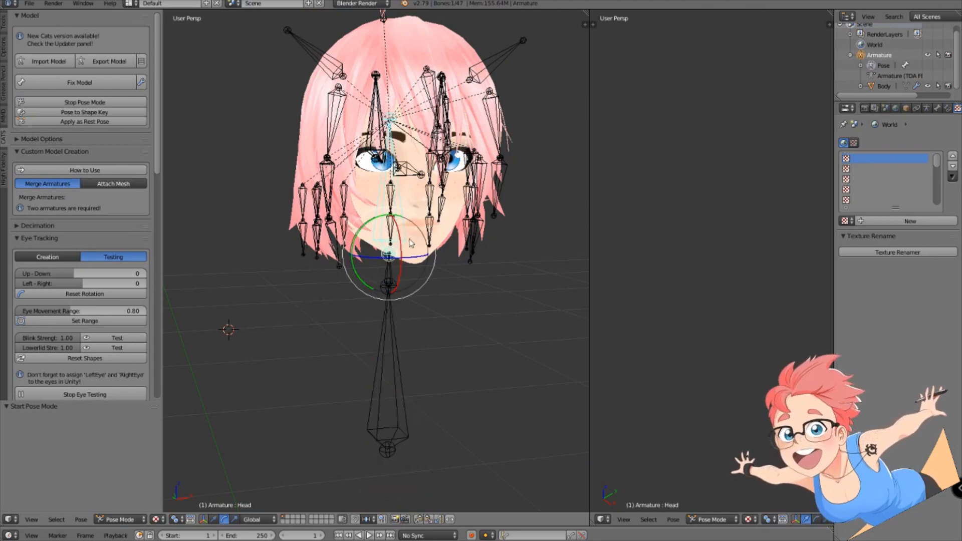
{"action": "key", "text": "r"}
{"action": "right_click", "coordinate": [485, 231]}
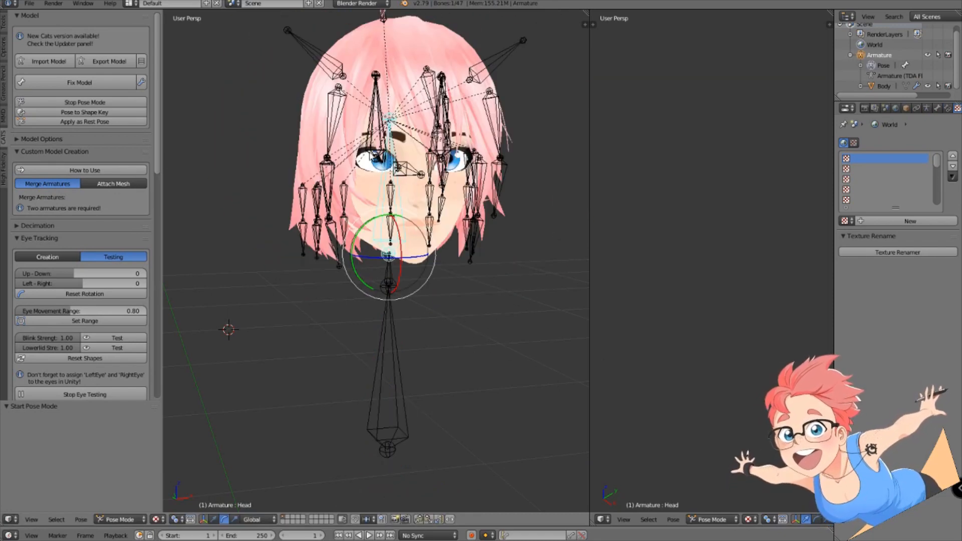
{"action": "middle_click_drag", "start_coordinate": [372, 154], "coordinate": [355, 165]}
{"action": "right_click", "coordinate": [357, 164]}
{"action": "key", "text": "r"}
{"action": "right_click", "coordinate": [393, 196]}
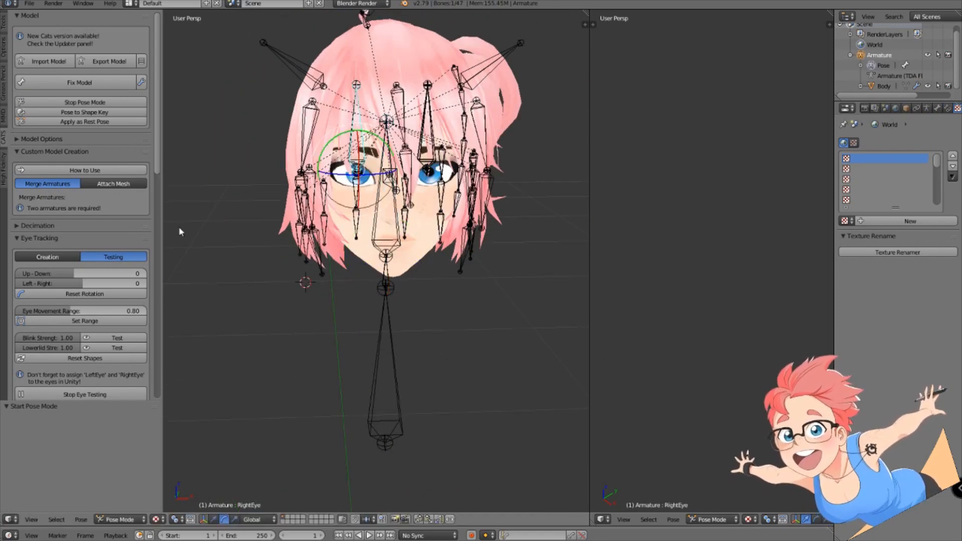
{"action": "left_click", "coordinate": [75, 103]}
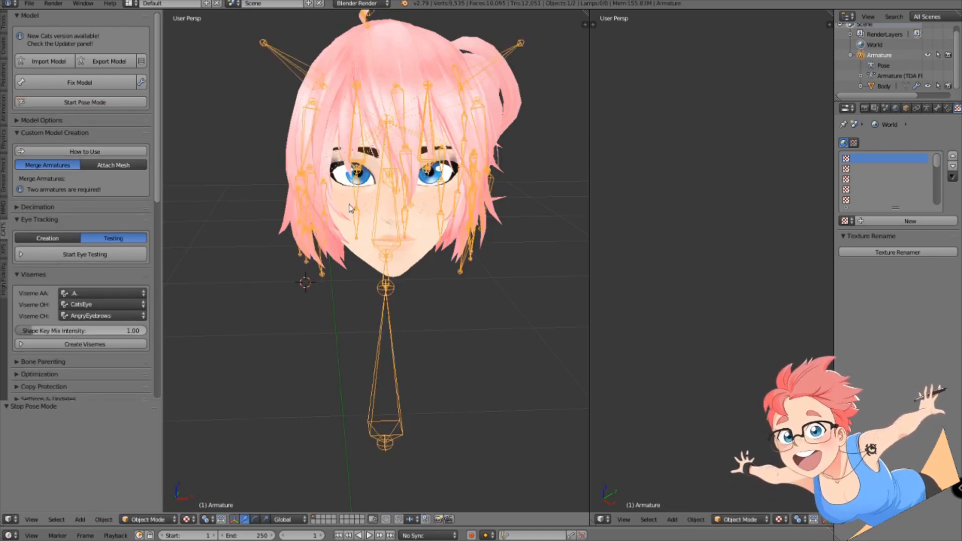
Save the scene as a new Blender file named Header in the LyraFemaleFacePackage folder.
{"action": "middle_click_drag", "start_coordinate": [320, 281], "coordinate": [449, 311]}
{"action": "key", "text": "ctrl+shift+s"}
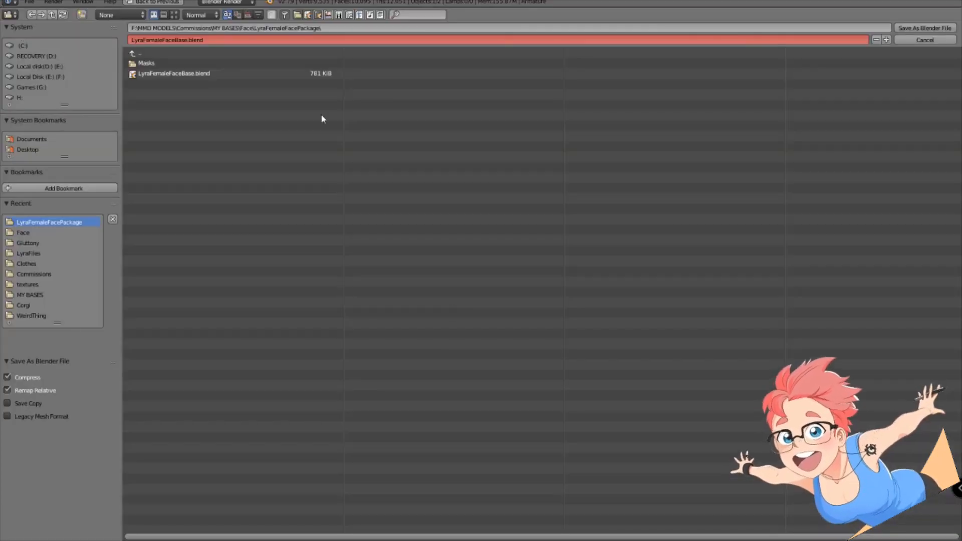
{"action": "left_click", "coordinate": [231, 40]}
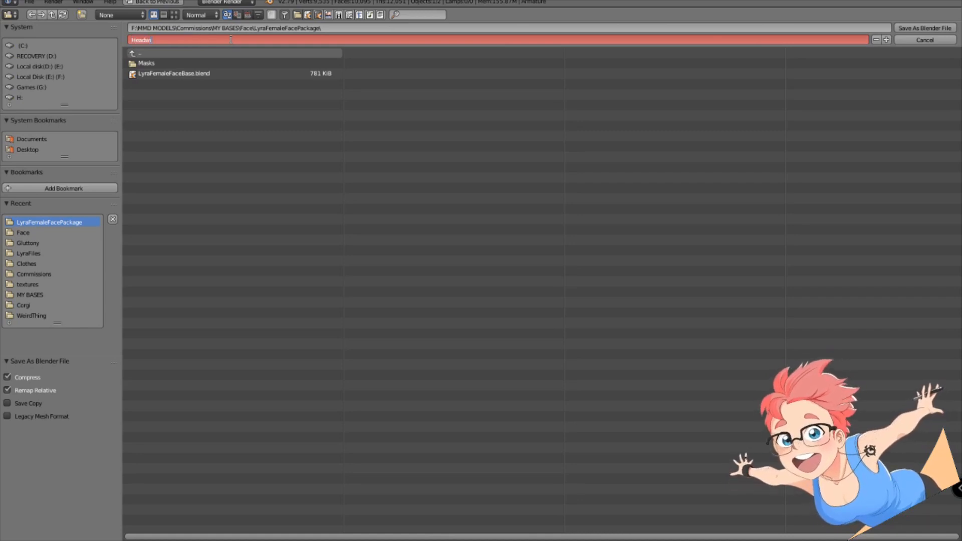
{"action": "key", "text": "Return"}
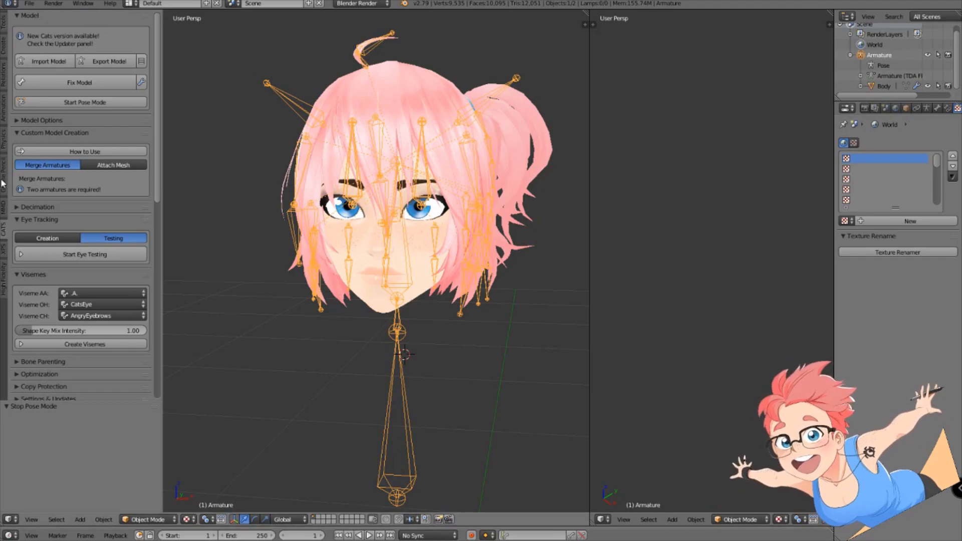
{"action": "mouse_move", "coordinate": [4, 218]}
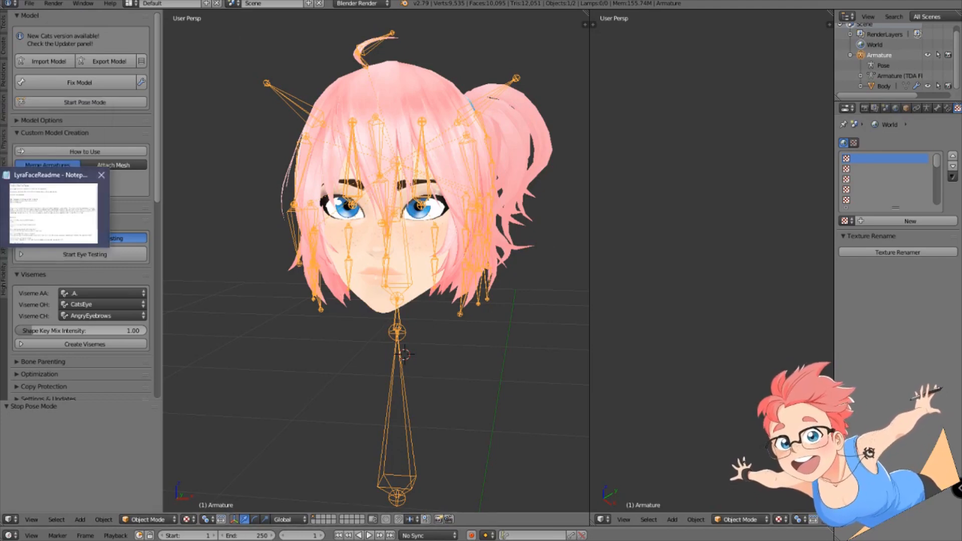
Switch to the Blender scene with the full TDA Cute Idol Luka model and delete its Hair mesh.
{"action": "mouse_move", "coordinate": [1, 183]}
{"action": "left_click", "coordinate": [70, 228]}
{"action": "scroll", "coordinate": [459, 262], "scroll_direction": "down", "scroll_amount": 4}
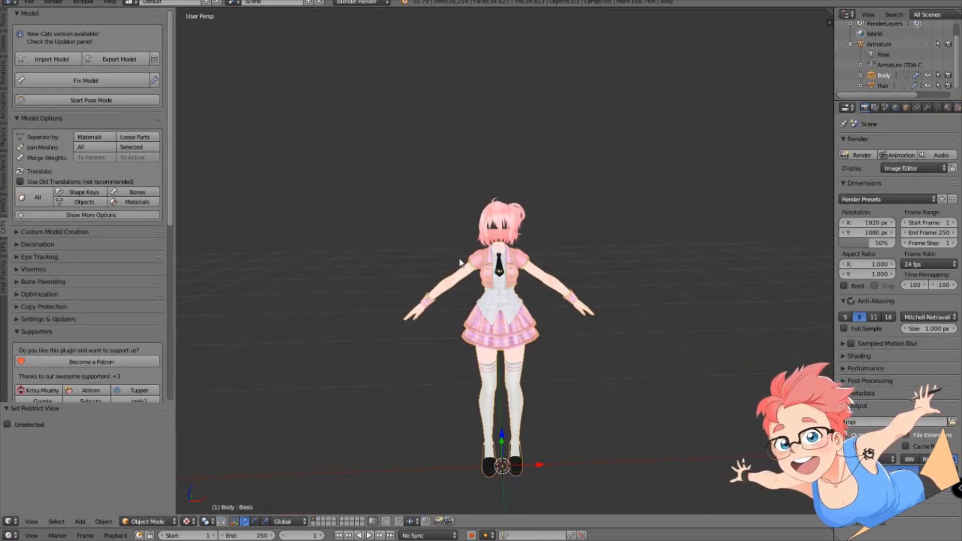
{"action": "middle_click_drag", "start_coordinate": [460, 262], "coordinate": [545, 387]}
{"action": "scroll", "coordinate": [544, 387], "scroll_direction": "up", "scroll_amount": 4}
{"action": "middle_click_drag", "start_coordinate": [485, 279], "coordinate": [489, 412], "text": "shift"}
{"action": "middle_click_drag", "start_coordinate": [489, 412], "coordinate": [459, 401]}
{"action": "right_click", "coordinate": [479, 182]}
{"action": "key", "text": "x"}
{"action": "left_click", "coordinate": [466, 182]}
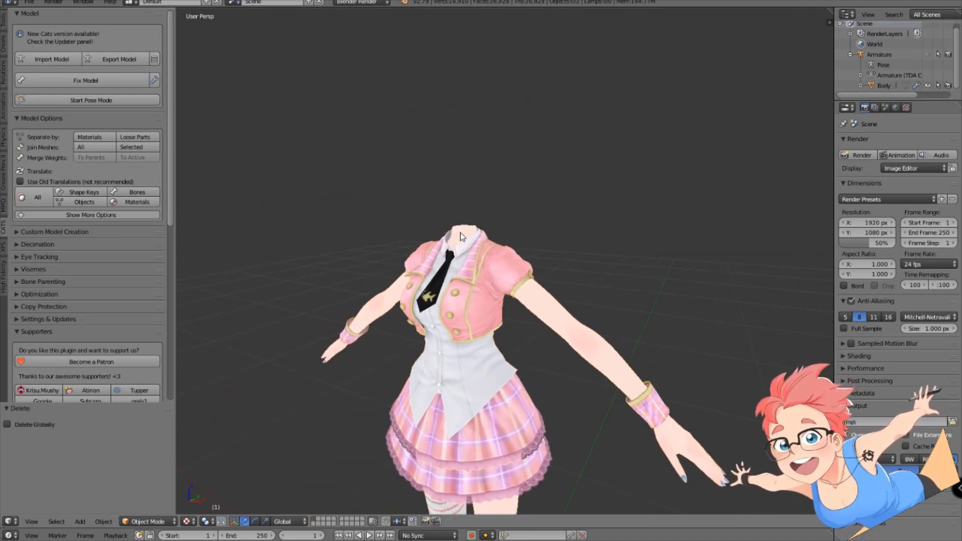
Append the Body object from Headwithhair.blend in the LyraFemaleFacePackage folder.
{"action": "left_click", "coordinate": [28, 2]}
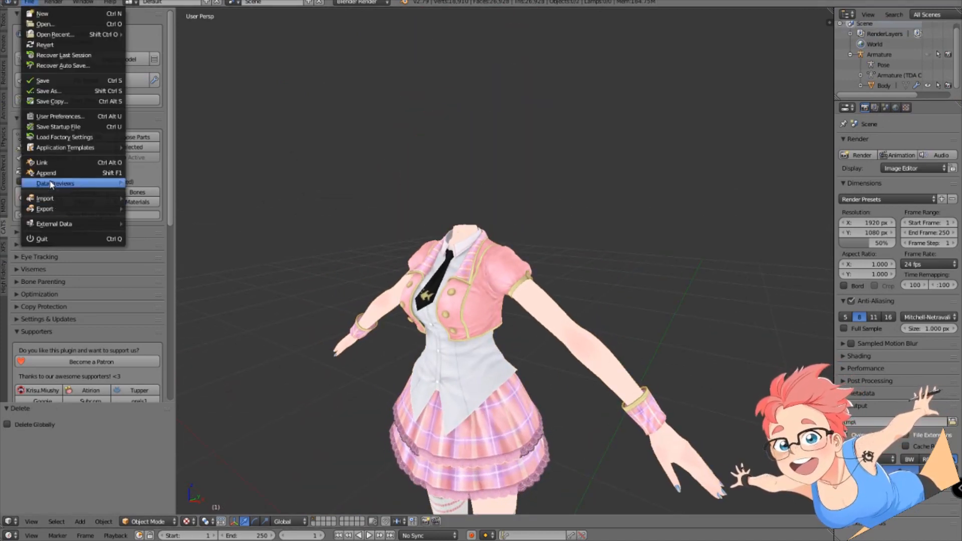
{"action": "left_click", "coordinate": [46, 173]}
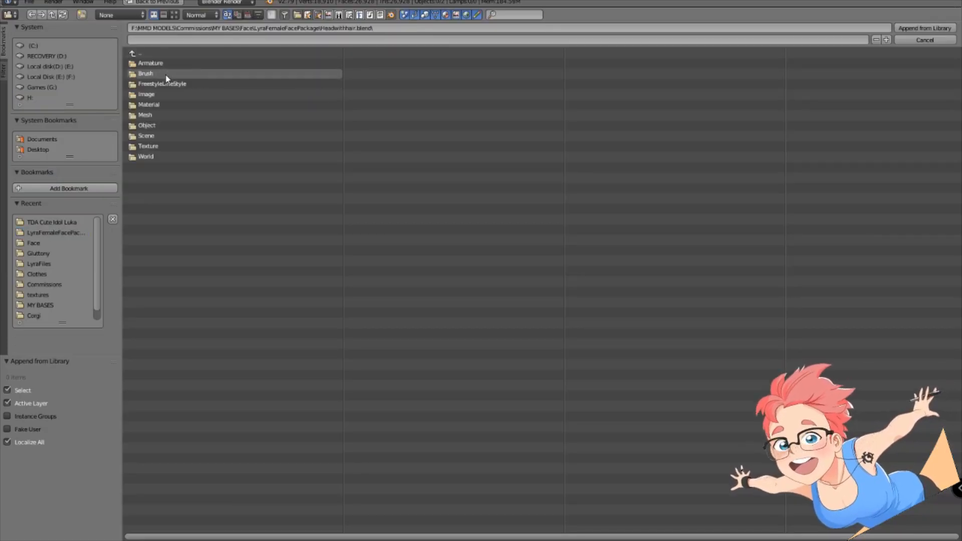
{"action": "left_click", "coordinate": [173, 126]}
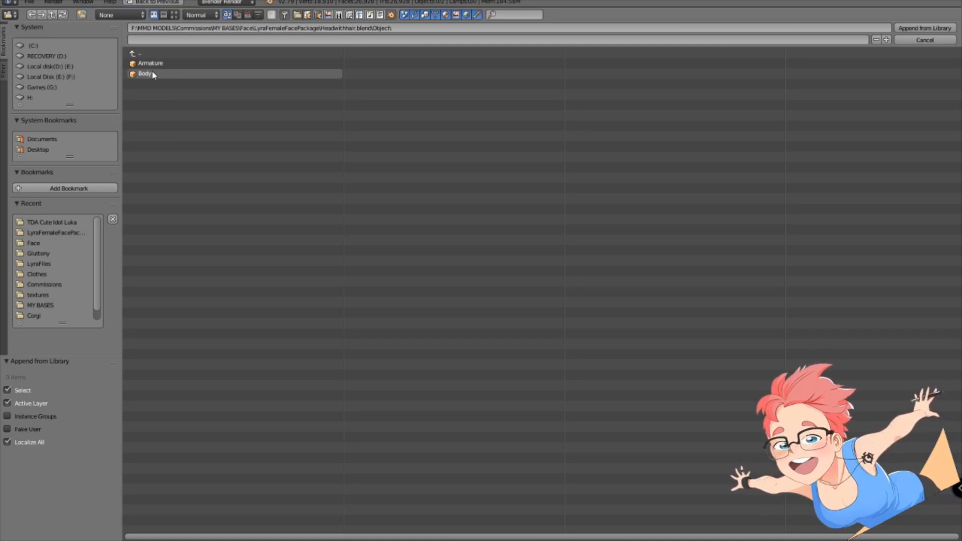
{"action": "double_click", "coordinate": [153, 74]}
{"action": "scroll", "coordinate": [369, 243], "scroll_direction": "down", "scroll_amount": 3}
{"action": "middle_click_drag", "start_coordinate": [546, 306], "coordinate": [451, 291]}
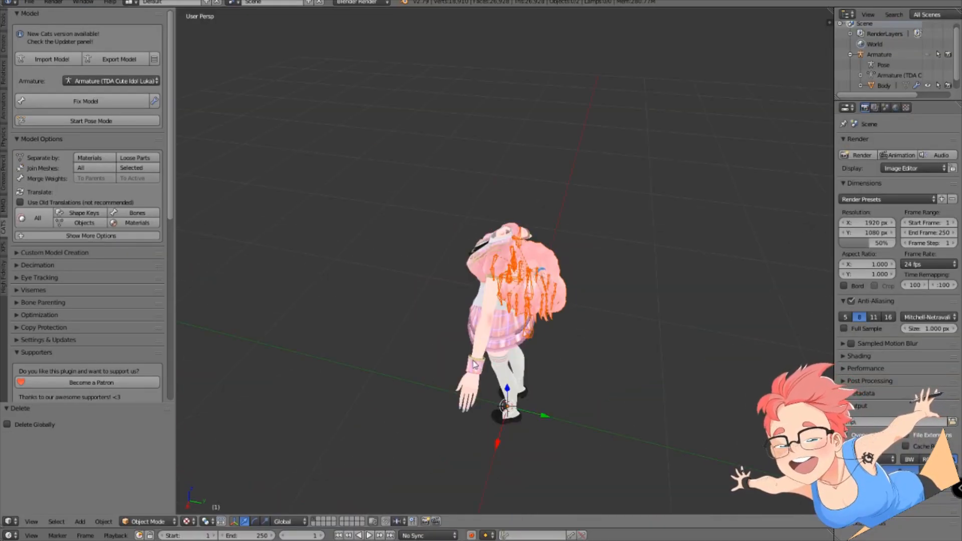
Hide the appended armature, raise the appended head mesh and shift it 0.095 along Y to line up with the neck.
{"action": "scroll", "coordinate": [517, 240], "scroll_direction": "up", "scroll_amount": 3}
{"action": "middle_click_drag", "start_coordinate": [518, 296], "coordinate": [493, 289], "text": "shift"}
{"action": "key", "text": "h"}
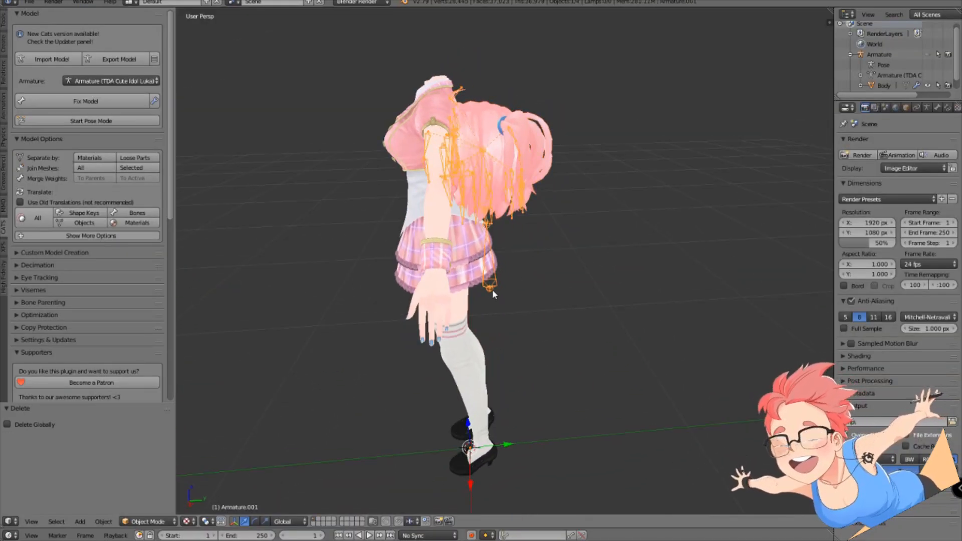
{"action": "right_click", "coordinate": [496, 142]}
{"action": "middle_click_drag", "start_coordinate": [496, 142], "coordinate": [547, 365]}
{"action": "left_click_drag", "start_coordinate": [516, 400], "coordinate": [498, 353]}
{"action": "scroll", "coordinate": [505, 326], "scroll_direction": "down", "scroll_amount": 2}
{"action": "middle_click_drag", "start_coordinate": [505, 324], "coordinate": [593, 314]}
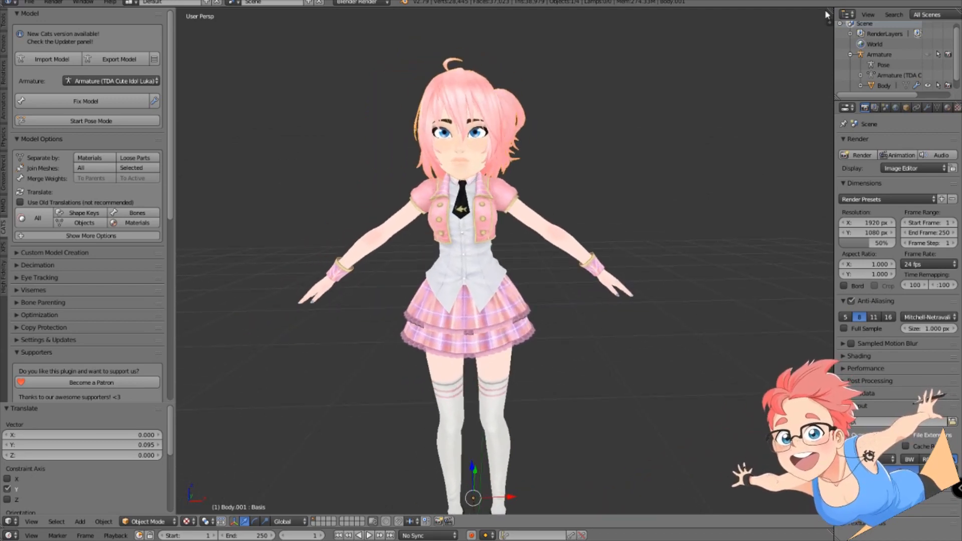
Split the 3D view into two side-by-side viewports and hide the tool shelf in the new one.
{"action": "left_click_drag", "start_coordinate": [828, 15], "coordinate": [610, 344]}
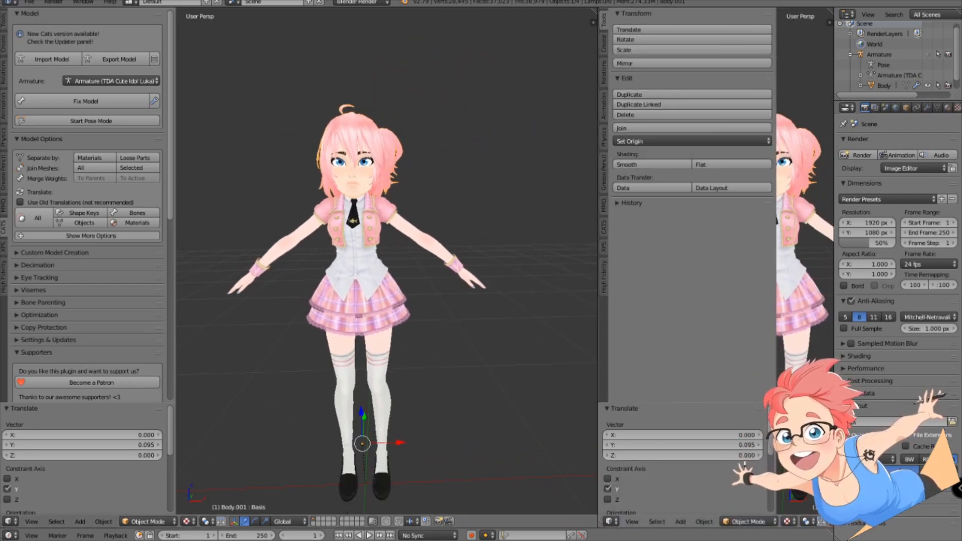
{"action": "key", "text": "t"}
{"action": "key", "text": "h"}
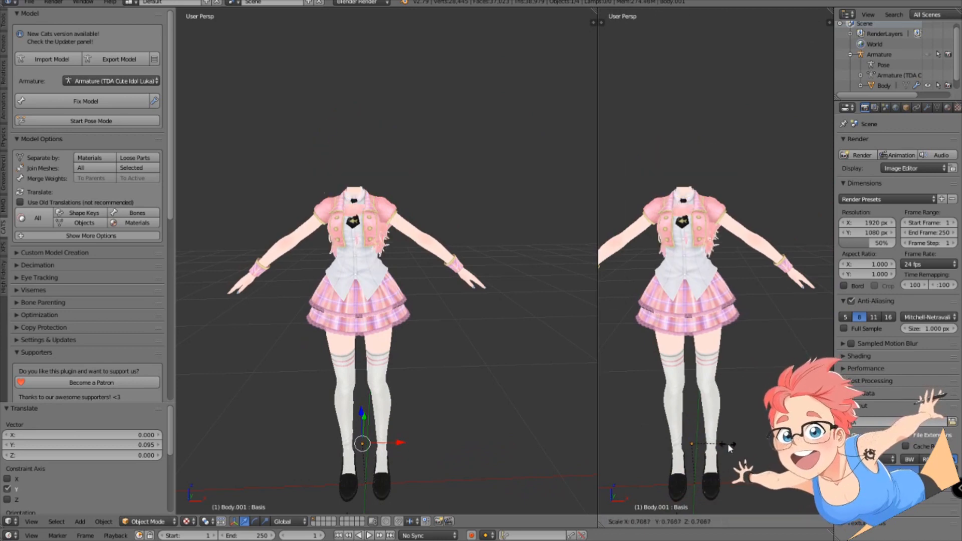
Scale the appended head mesh down uniformly by 0.691.
{"action": "key", "text": "s"}
{"action": "left_click", "coordinate": [700, 446]}
{"action": "scroll", "coordinate": [427, 310], "scroll_direction": "down", "scroll_amount": 1}
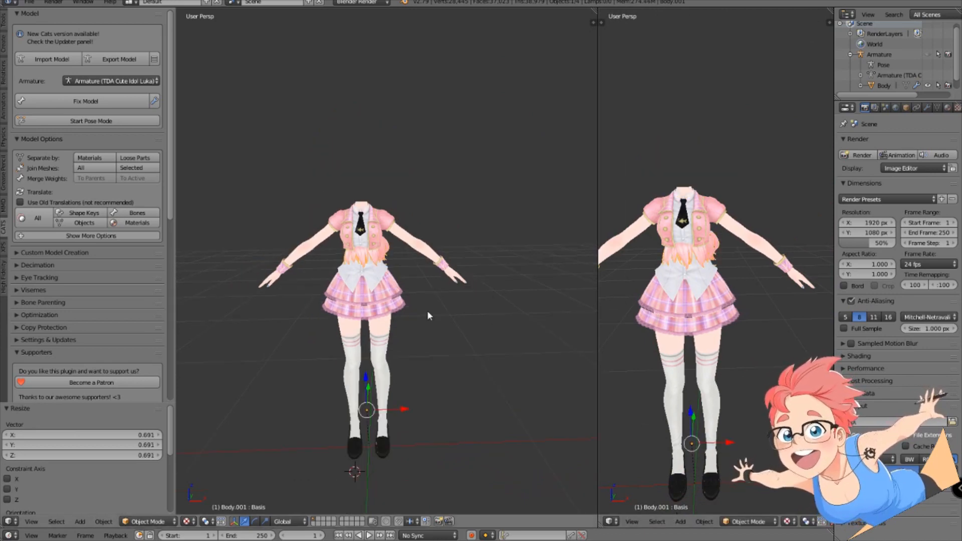
{"action": "middle_click_drag", "start_coordinate": [427, 311], "coordinate": [402, 325]}
{"action": "scroll", "coordinate": [439, 279], "scroll_direction": "up", "scroll_amount": 2}
{"action": "scroll", "coordinate": [401, 325], "scroll_direction": "down", "scroll_amount": 2}
{"action": "scroll", "coordinate": [400, 324], "scroll_direction": "up", "scroll_amount": 3}
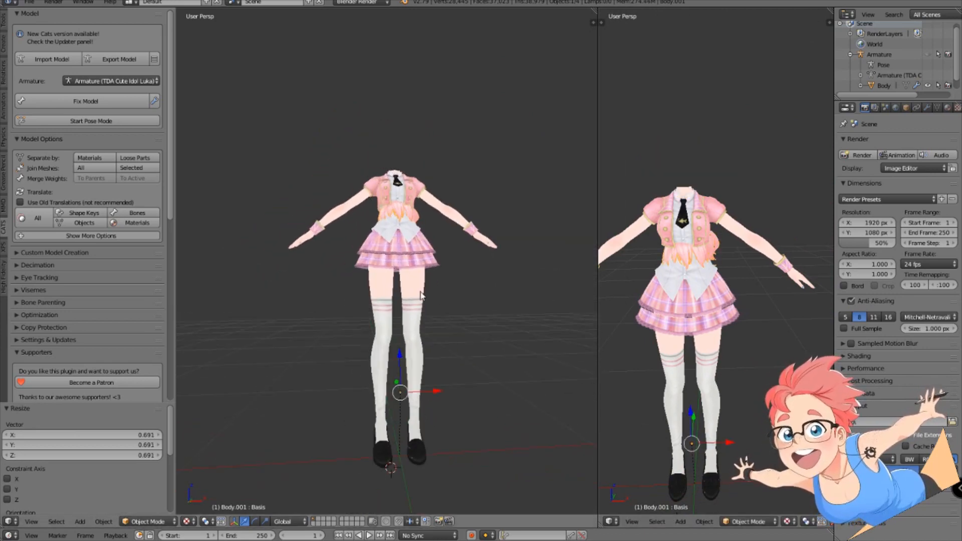
Raise the head mesh 0.481 along Z and scale it down by 0.847 to seat it on the neck.
{"action": "left_click_drag", "start_coordinate": [690, 410], "coordinate": [719, 314]}
{"action": "key", "text": "s"}
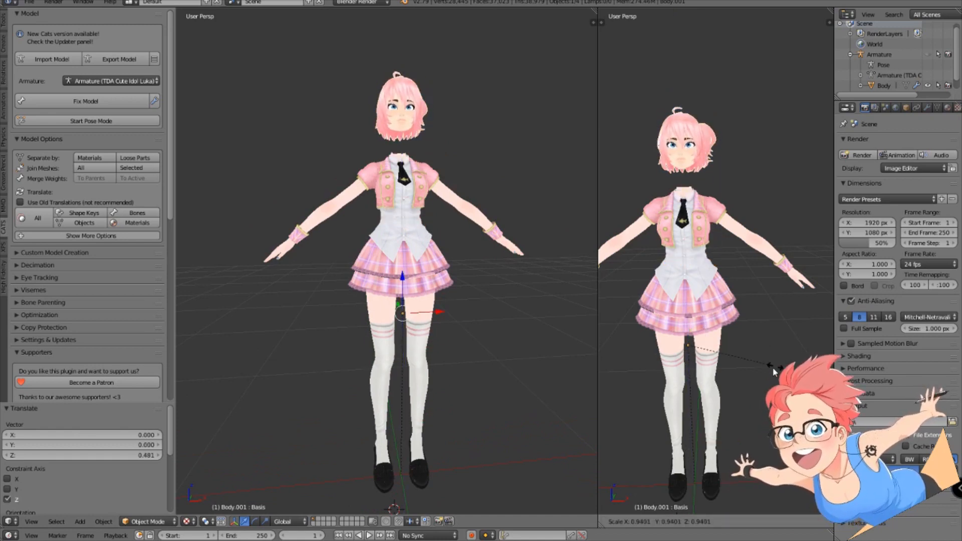
{"action": "left_click", "coordinate": [457, 233]}
{"action": "middle_click_drag", "start_coordinate": [457, 229], "coordinate": [396, 274]}
{"action": "scroll", "coordinate": [411, 266], "scroll_direction": "up", "scroll_amount": 3}
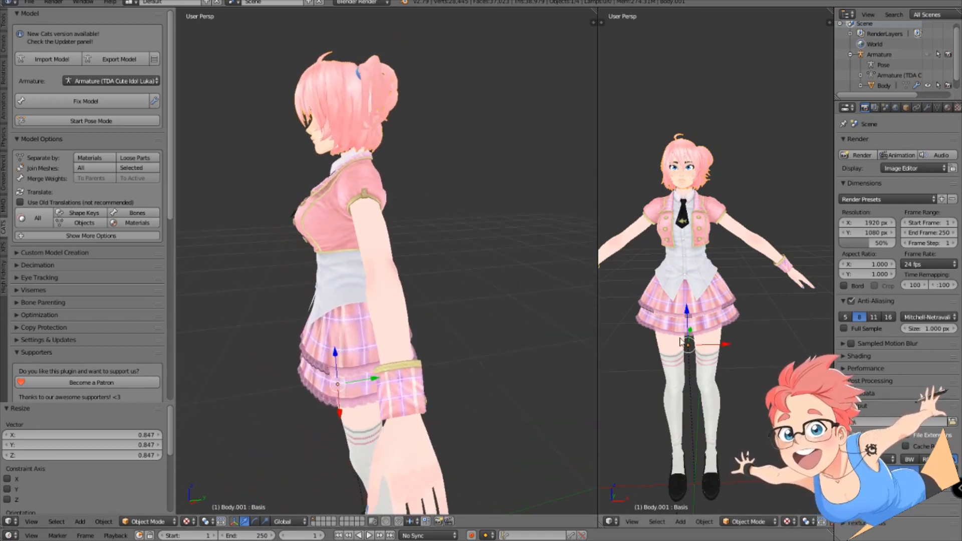
Shift the head mesh 0.013 along Y to centre it over the neck and check the fit.
{"action": "middle_click_drag", "start_coordinate": [742, 266], "coordinate": [682, 283]}
{"action": "scroll", "coordinate": [730, 350], "scroll_direction": "up", "scroll_amount": 8}
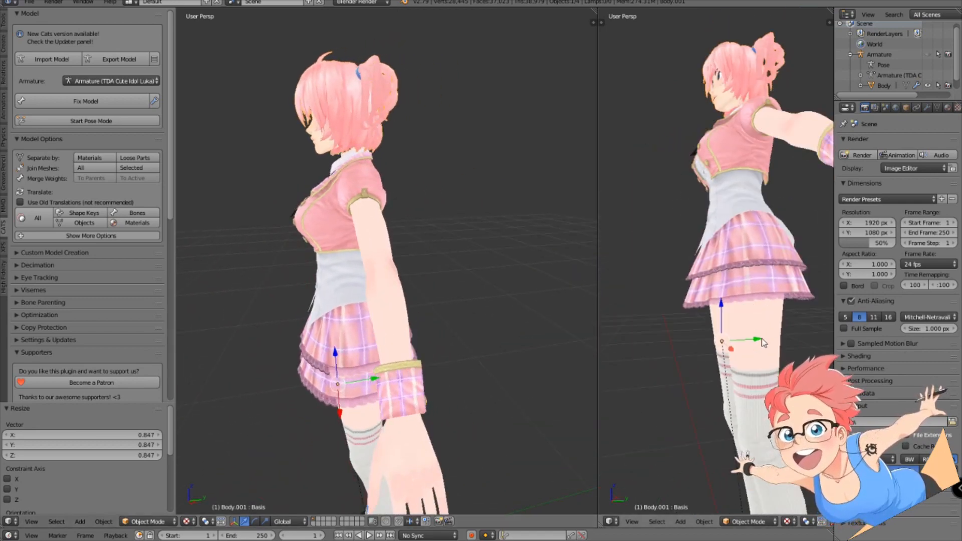
{"action": "left_click_drag", "start_coordinate": [715, 232], "coordinate": [725, 232]}
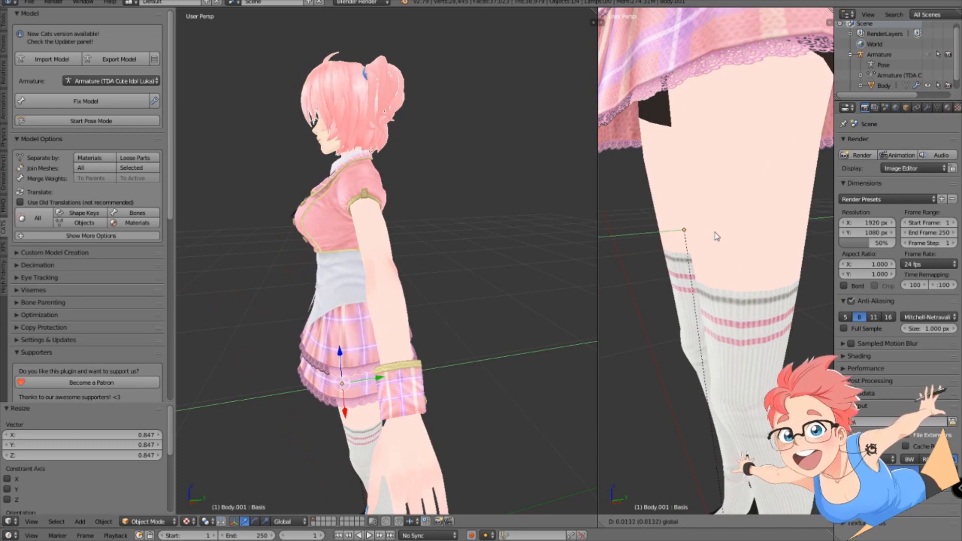
{"action": "middle_click_drag", "start_coordinate": [430, 215], "coordinate": [455, 208]}
{"action": "scroll", "coordinate": [456, 208], "scroll_direction": "down", "scroll_amount": 3}
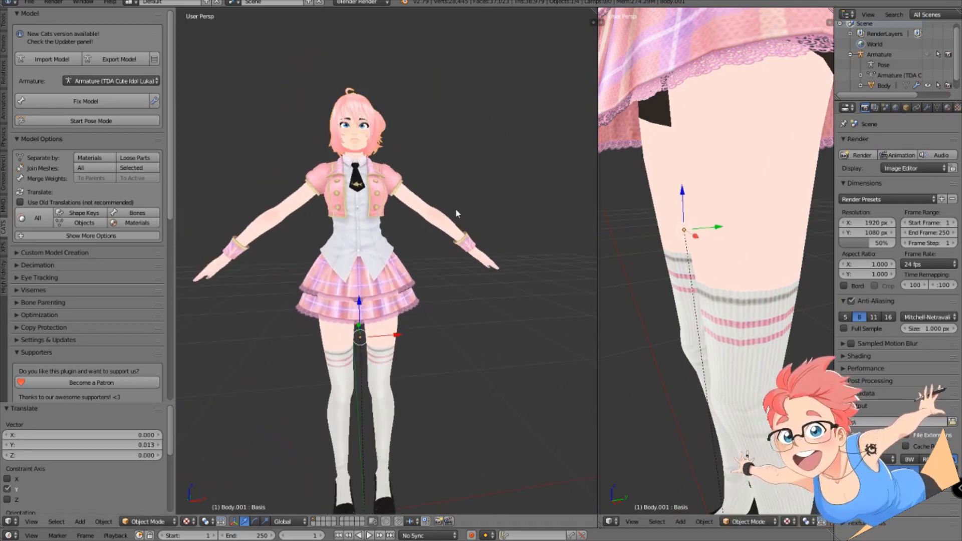
{"action": "scroll", "coordinate": [419, 253], "scroll_direction": "up", "scroll_amount": 1}
{"action": "middle_click_drag", "start_coordinate": [419, 253], "coordinate": [450, 270]}
{"action": "scroll", "coordinate": [422, 273], "scroll_direction": "up", "scroll_amount": 1}
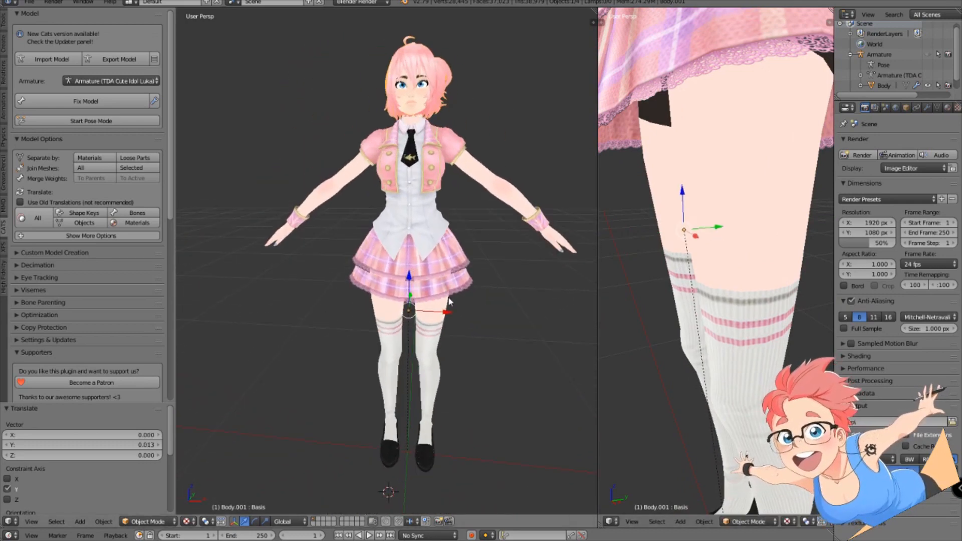
{"action": "scroll", "coordinate": [450, 270], "scroll_direction": "down", "scroll_amount": 1}
Start pose mode, select both upper leg bones and set the pivot point to Individual Origins.
{"action": "left_click", "coordinate": [112, 122]}
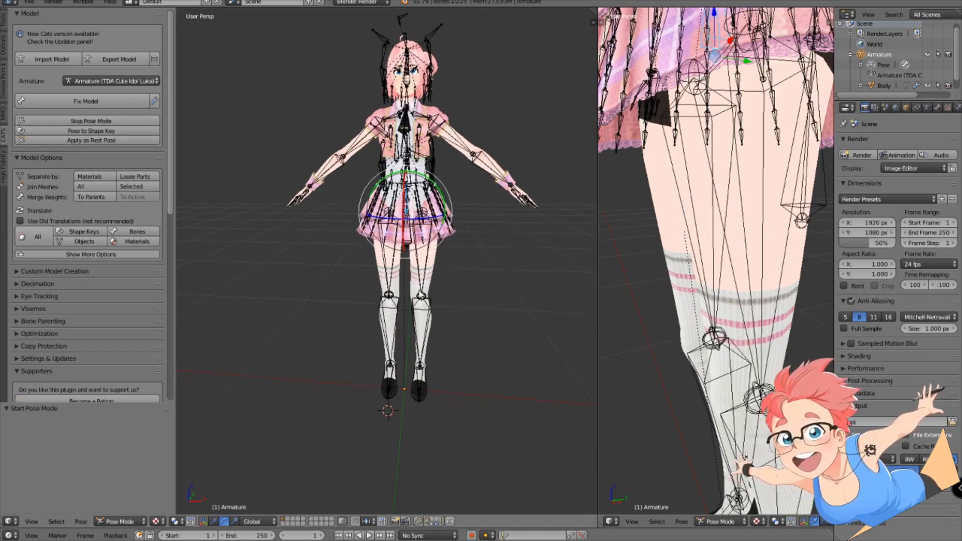
{"action": "scroll", "coordinate": [416, 285], "scroll_direction": "up", "scroll_amount": 4}
{"action": "right_click", "coordinate": [390, 296]}
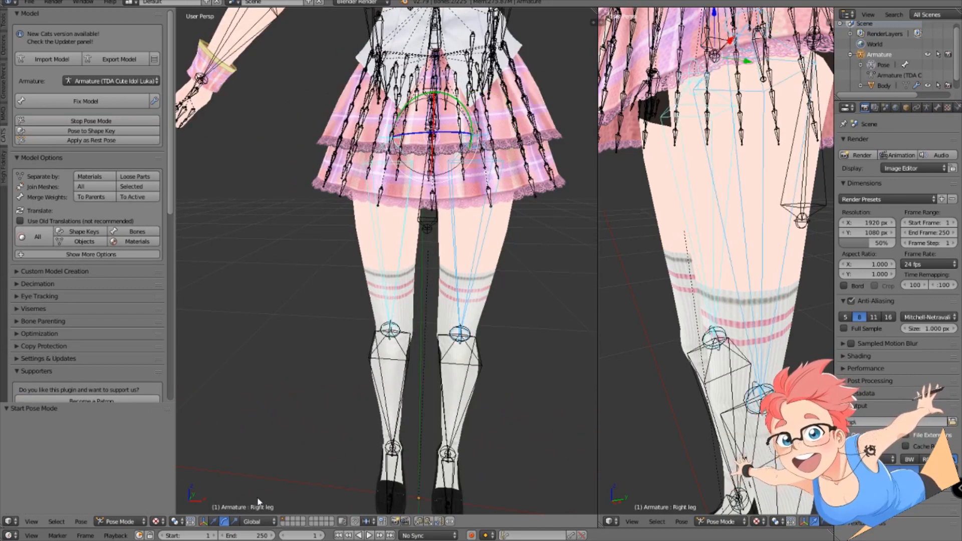
{"action": "left_click", "coordinate": [177, 522]}
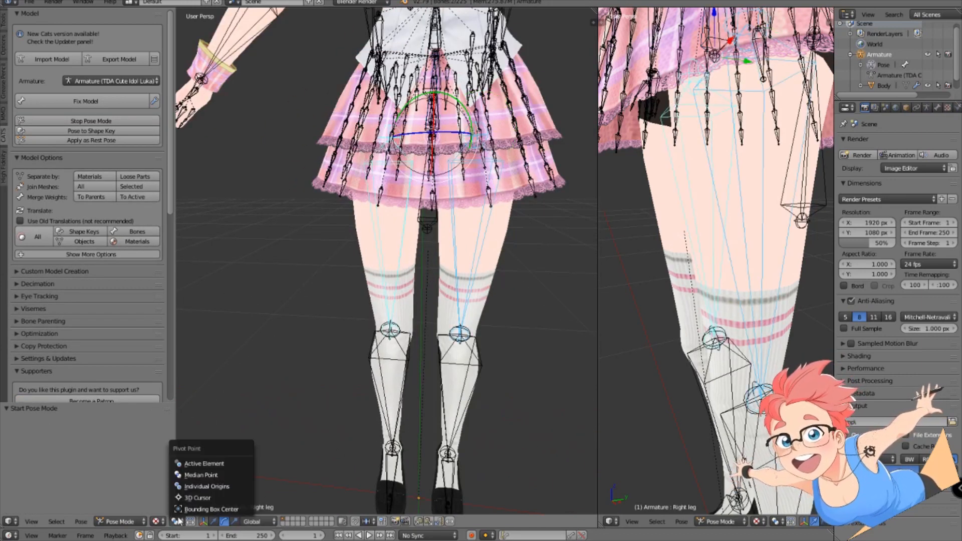
{"action": "left_click", "coordinate": [197, 487]}
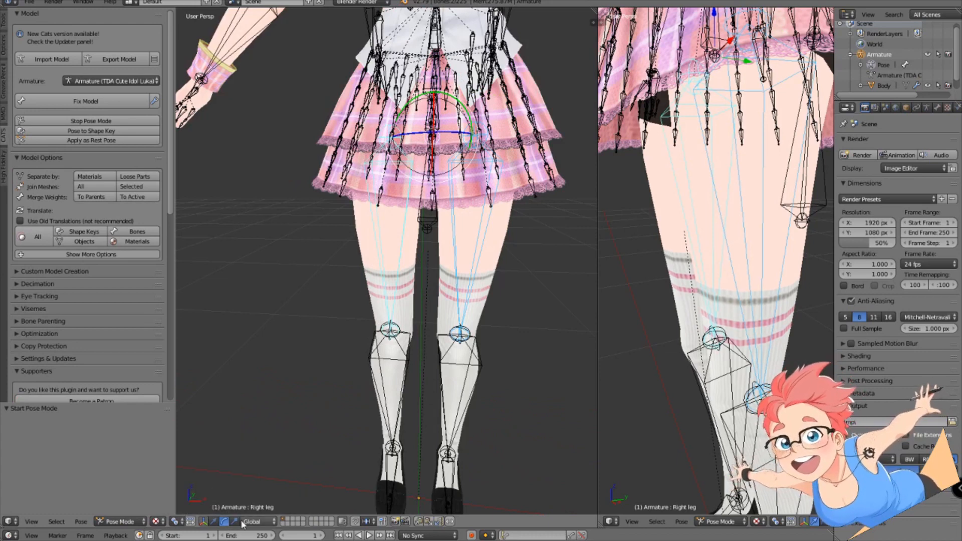
Adjust the length of both upper leg bones by scaling them along Z, finishing with a factor of 1.123.
{"action": "scroll", "coordinate": [376, 240], "scroll_direction": "down", "scroll_amount": 4}
{"action": "scroll", "coordinate": [378, 242], "scroll_direction": "up", "scroll_amount": 3}
{"action": "middle_click_drag", "start_coordinate": [378, 243], "coordinate": [401, 261]}
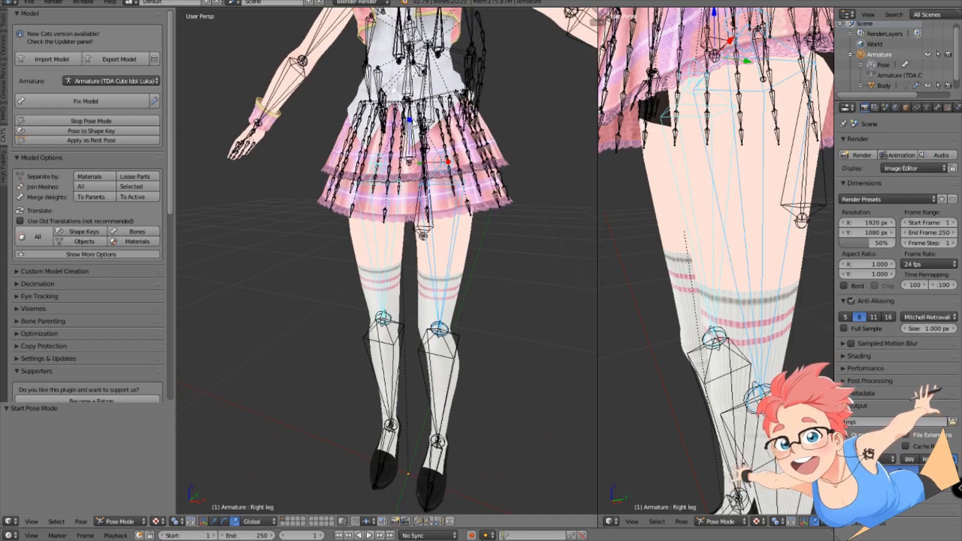
{"action": "left_click_drag", "start_coordinate": [412, 123], "coordinate": [414, 140]}
{"action": "scroll", "coordinate": [414, 141], "scroll_direction": "down", "scroll_amount": 4}
{"action": "scroll", "coordinate": [428, 143], "scroll_direction": "up", "scroll_amount": 2}
{"action": "middle_click_drag", "start_coordinate": [414, 140], "coordinate": [421, 144]}
{"action": "left_click_drag", "start_coordinate": [415, 142], "coordinate": [414, 136]}
{"action": "scroll", "coordinate": [450, 225], "scroll_direction": "down", "scroll_amount": 3}
{"action": "mouse_move", "coordinate": [449, 223]}
{"action": "middle_mouse_down"}
{"action": "mouse_move", "coordinate": [468, 192]}
{"action": "mouse_move", "coordinate": [451, 223]}
{"action": "mouse_move", "coordinate": [434, 218]}
{"action": "middle_mouse_up"}
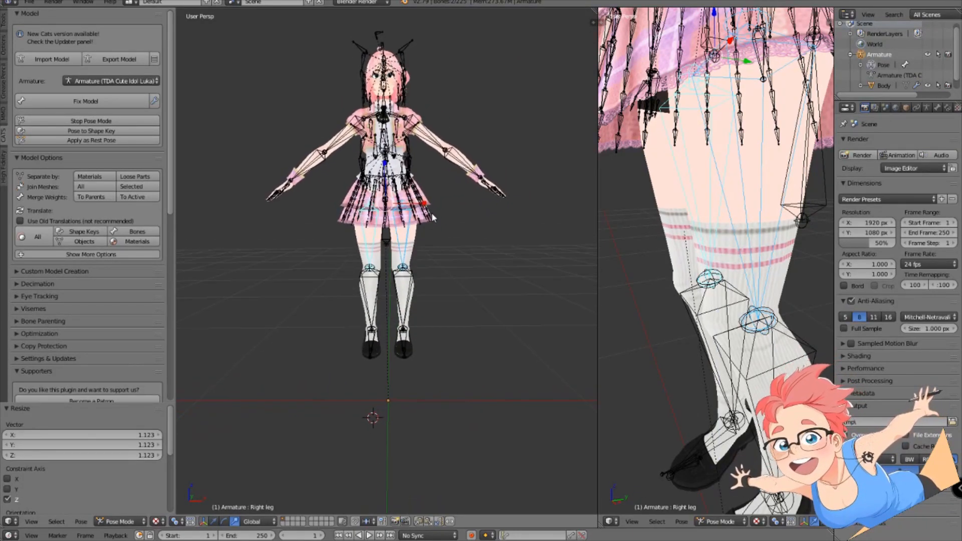
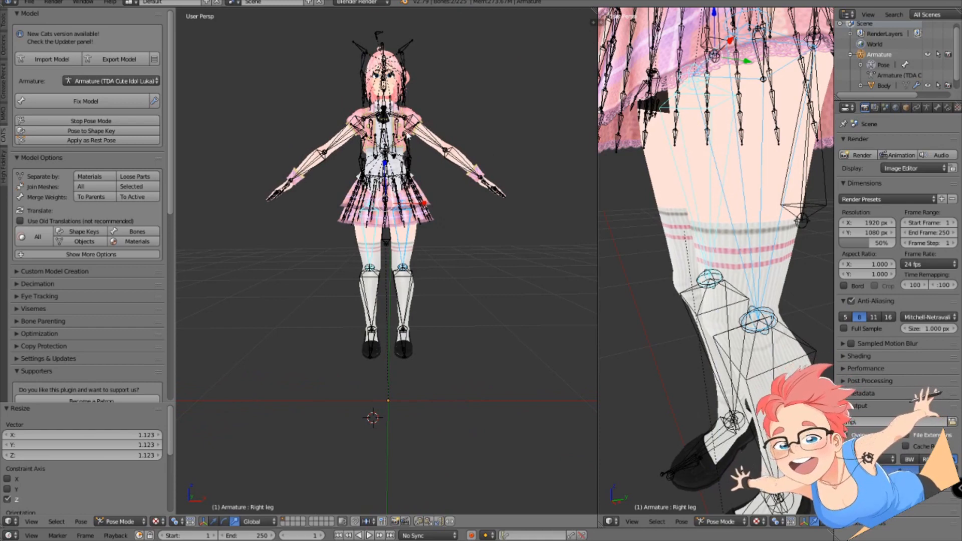
Apply the leg pose as the rest pose and hide the armature.
{"action": "middle_click_drag", "start_coordinate": [414, 318], "coordinate": [204, 141]}
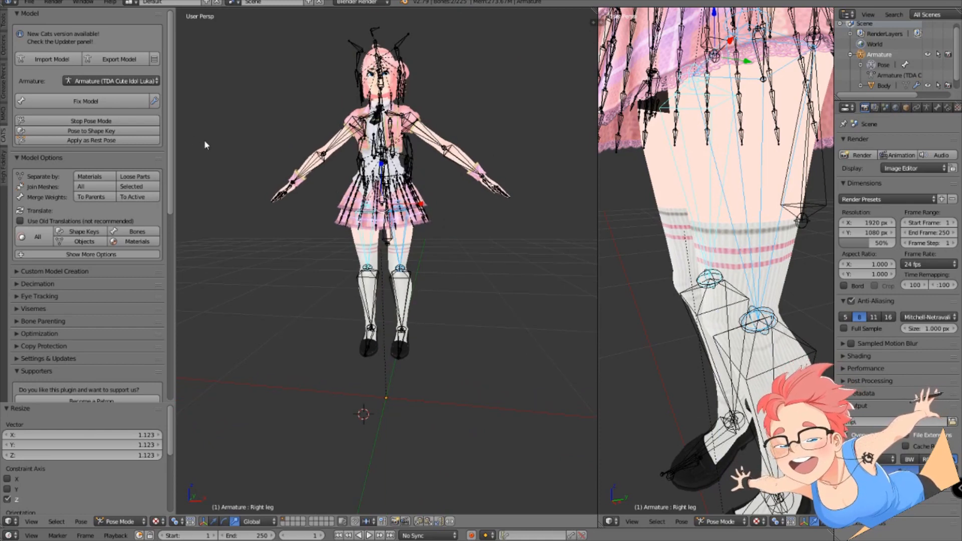
{"action": "left_click", "coordinate": [85, 143]}
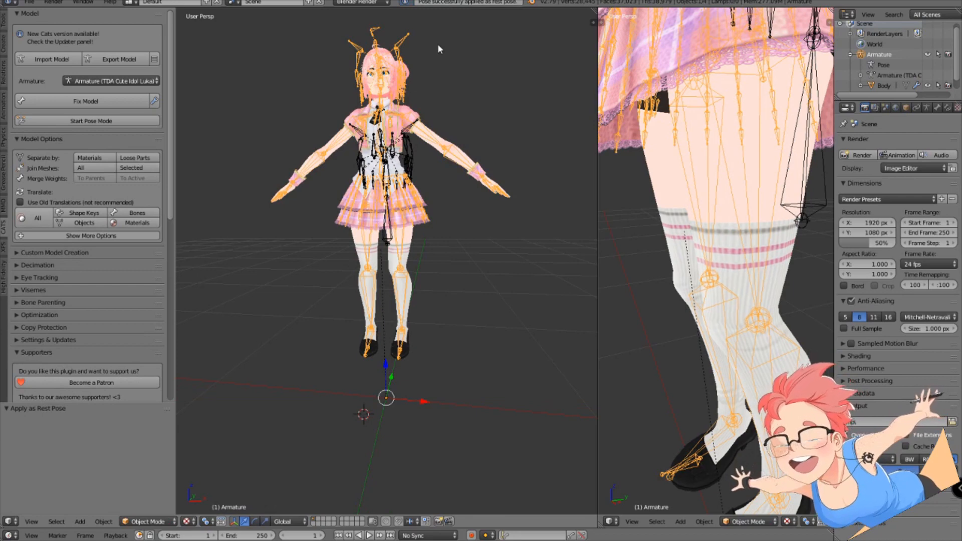
{"action": "key", "text": "h"}
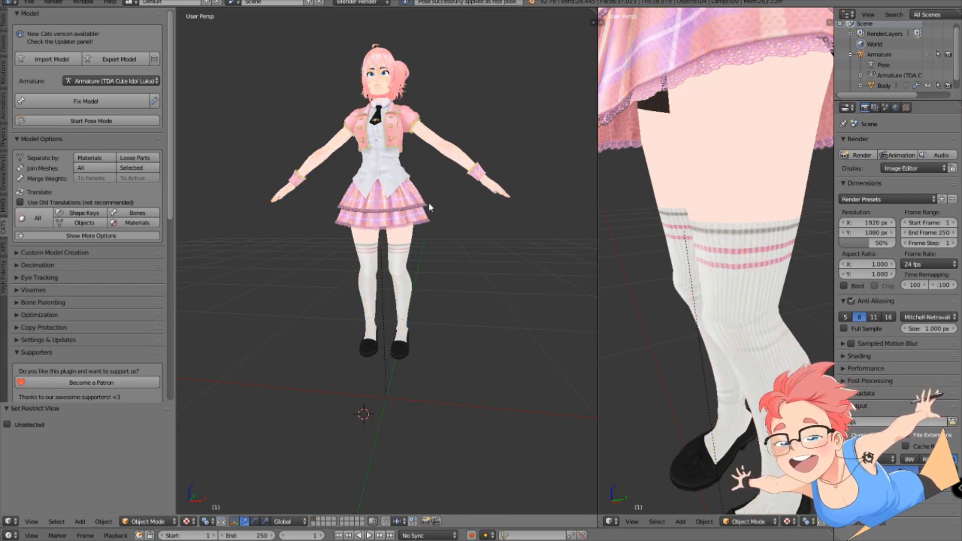
Examine the model's proportions and the join between head and neck from several angles and distances.
{"action": "middle_click_drag", "start_coordinate": [428, 202], "coordinate": [391, 259]}
{"action": "scroll", "coordinate": [438, 255], "scroll_direction": "down", "scroll_amount": 2}
{"action": "scroll", "coordinate": [441, 257], "scroll_direction": "up", "scroll_amount": 2}
{"action": "middle_click_drag", "start_coordinate": [390, 184], "coordinate": [515, 245]}
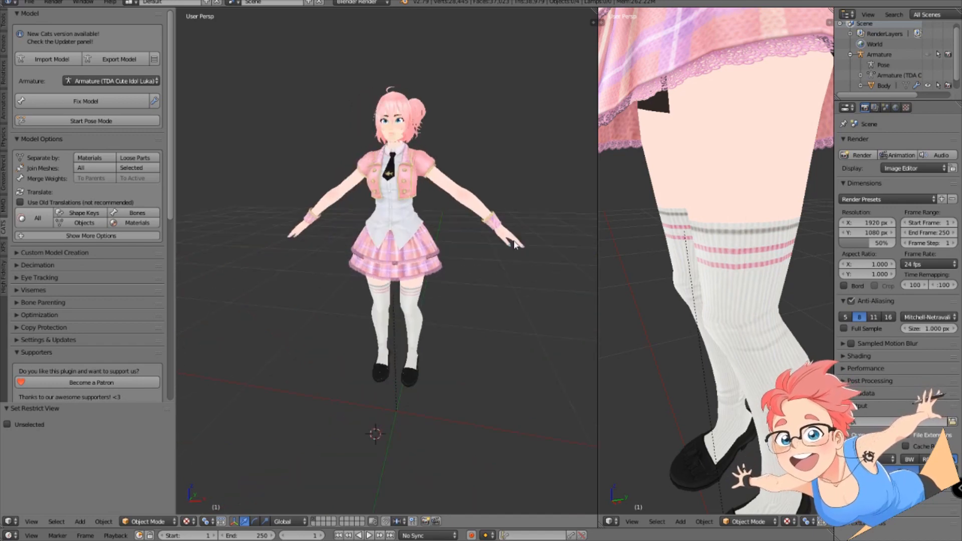
{"action": "scroll", "coordinate": [517, 303], "scroll_direction": "up", "scroll_amount": 6}
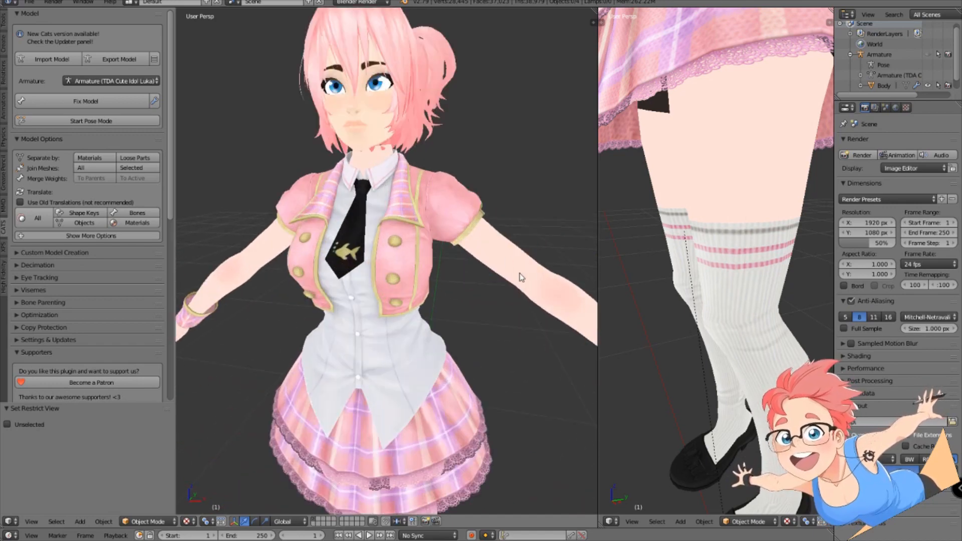
{"action": "scroll", "coordinate": [414, 309], "scroll_direction": "down", "scroll_amount": 2}
{"action": "scroll", "coordinate": [452, 257], "scroll_direction": "up", "scroll_amount": 3}
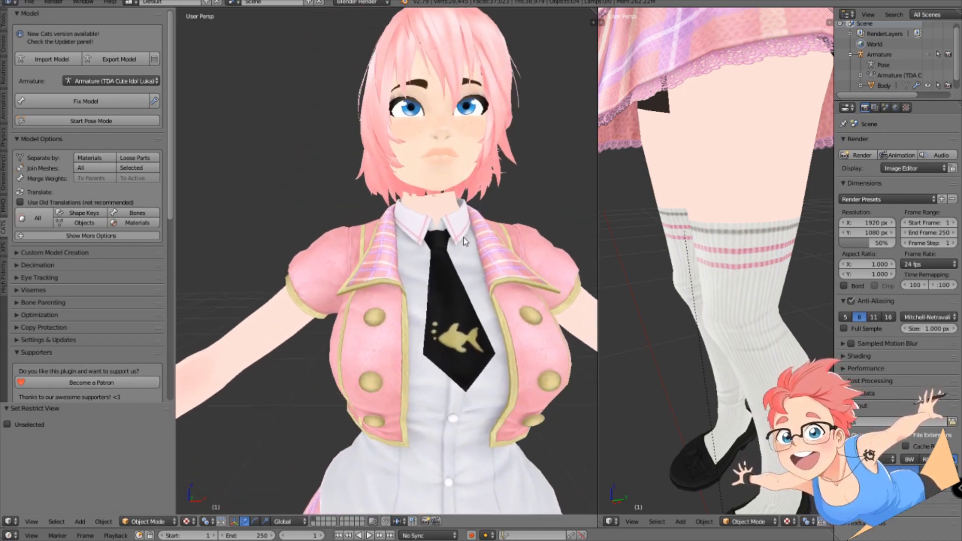
{"action": "scroll", "coordinate": [449, 274], "scroll_direction": "down", "scroll_amount": 5}
{"action": "scroll", "coordinate": [449, 274], "scroll_direction": "down", "scroll_amount": 3}
{"action": "middle_click_drag", "start_coordinate": [451, 271], "coordinate": [409, 228]}
{"action": "scroll", "coordinate": [358, 254], "scroll_direction": "up", "scroll_amount": 5}
{"action": "scroll", "coordinate": [349, 283], "scroll_direction": "up", "scroll_amount": 3}
{"action": "scroll", "coordinate": [349, 283], "scroll_direction": "down", "scroll_amount": 3}
{"action": "scroll", "coordinate": [370, 232], "scroll_direction": "up", "scroll_amount": 3}
Extrude the open top edge loop of the Body mesh's neck upward twice into the head, with occluded geometry selectable.
{"action": "key", "text": "Tab"}
{"action": "scroll", "coordinate": [370, 232], "scroll_direction": "up", "scroll_amount": 3}
{"action": "scroll", "coordinate": [369, 232], "scroll_direction": "down", "scroll_amount": 3}
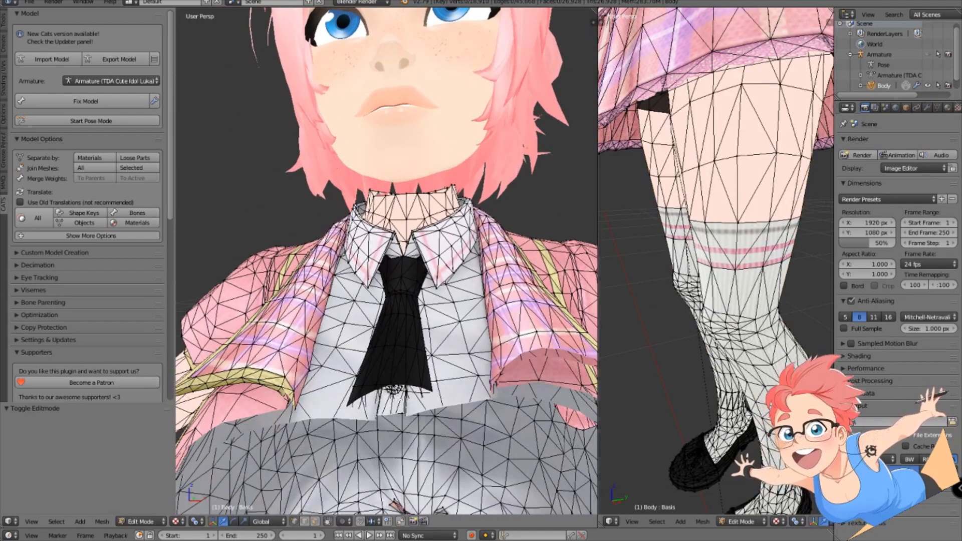
{"action": "left_click", "coordinate": [330, 522]}
{"action": "middle_click_drag", "start_coordinate": [442, 188], "coordinate": [468, 176]}
{"action": "key", "text": "a"}
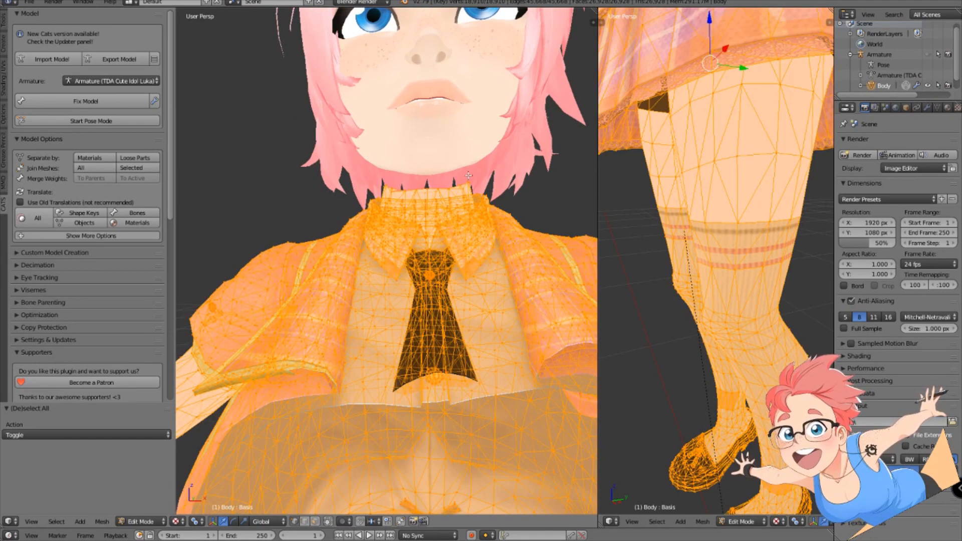
{"action": "key", "text": "a"}
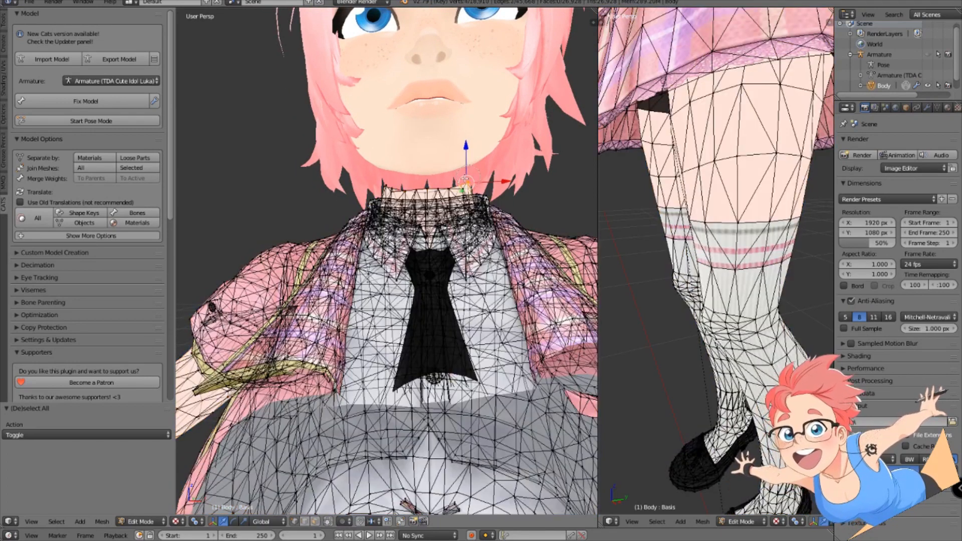
{"action": "key", "text": "g"}
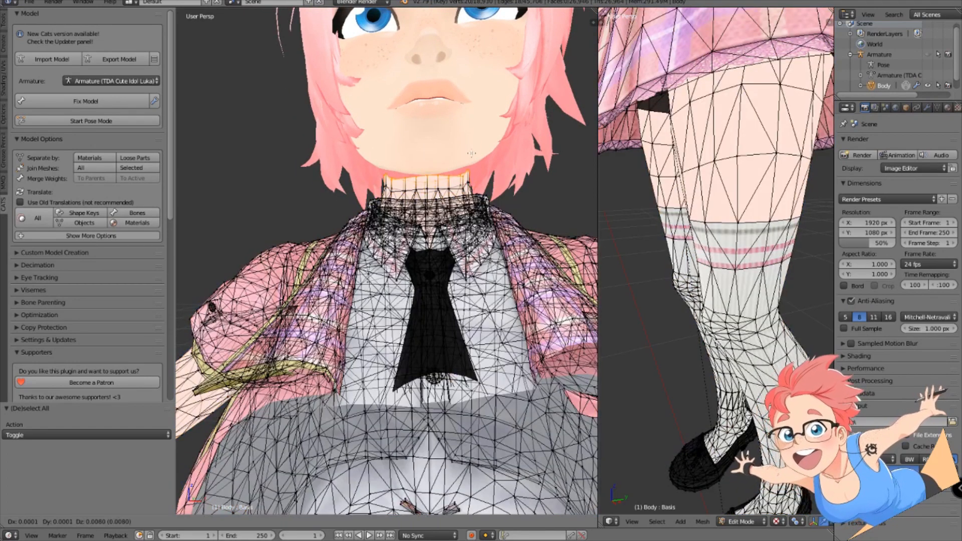
{"action": "left_click", "coordinate": [472, 150]}
{"action": "key", "text": "e"}
{"action": "left_click", "coordinate": [470, 151]}
{"action": "key", "text": "Tab"}
Examine the whole model from the front, the side and close up, checking its proportions and the join at the neck.
{"action": "middle_click_drag", "start_coordinate": [469, 150], "coordinate": [435, 101]}
{"action": "scroll", "coordinate": [432, 160], "scroll_direction": "down", "scroll_amount": 4}
{"action": "middle_click_drag", "start_coordinate": [434, 125], "coordinate": [537, 138]}
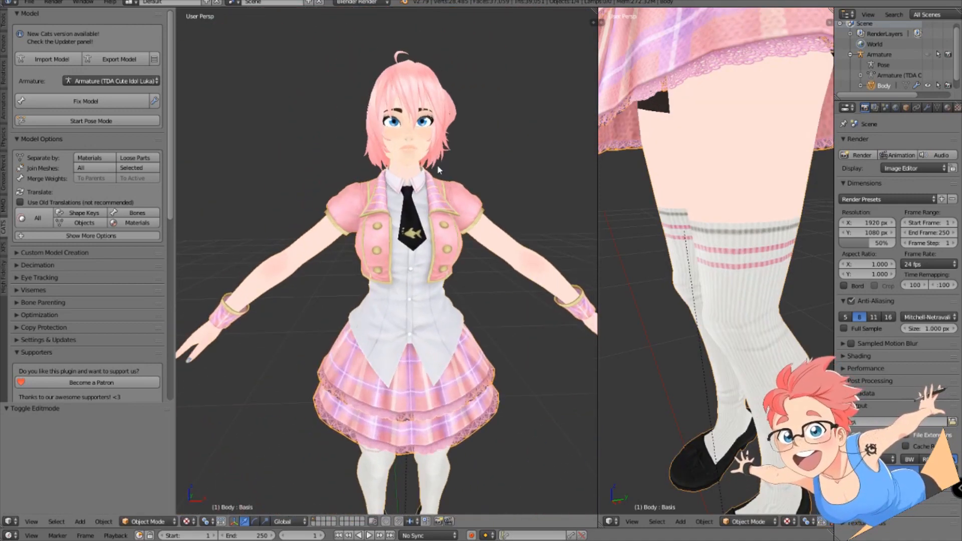
{"action": "scroll", "coordinate": [416, 281], "scroll_direction": "down", "scroll_amount": 4}
{"action": "middle_click_drag", "start_coordinate": [417, 288], "coordinate": [346, 201], "text": "shift"}
{"action": "middle_click_drag", "start_coordinate": [280, 220], "coordinate": [308, 243]}
{"action": "middle_click_drag", "start_coordinate": [411, 53], "coordinate": [491, 66], "text": "shift"}
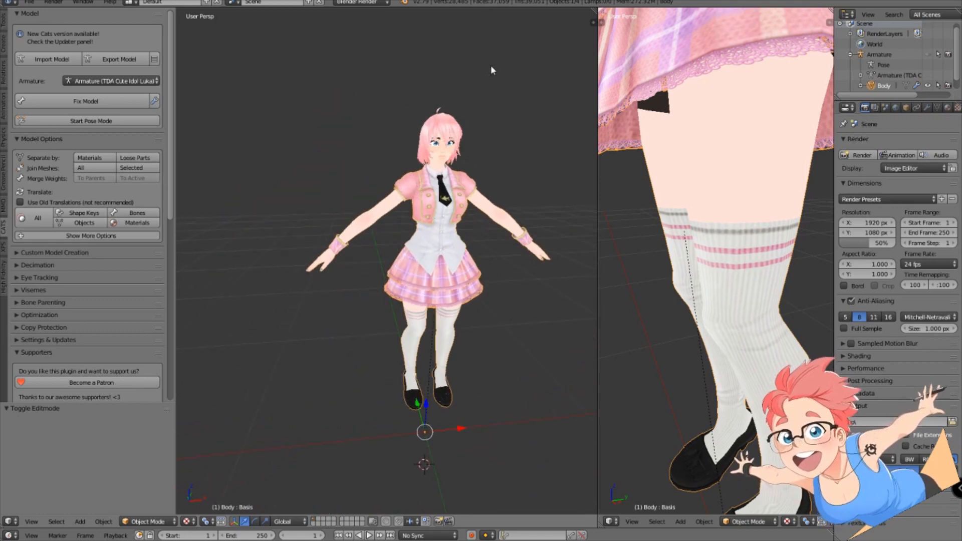
{"action": "scroll", "coordinate": [511, 140], "scroll_direction": "up", "scroll_amount": 3}
{"action": "middle_click_drag", "start_coordinate": [511, 140], "coordinate": [479, 246], "text": "shift"}
{"action": "middle_click_drag", "start_coordinate": [479, 245], "coordinate": [441, 255]}
{"action": "scroll", "coordinate": [502, 258], "scroll_direction": "up", "scroll_amount": 1}
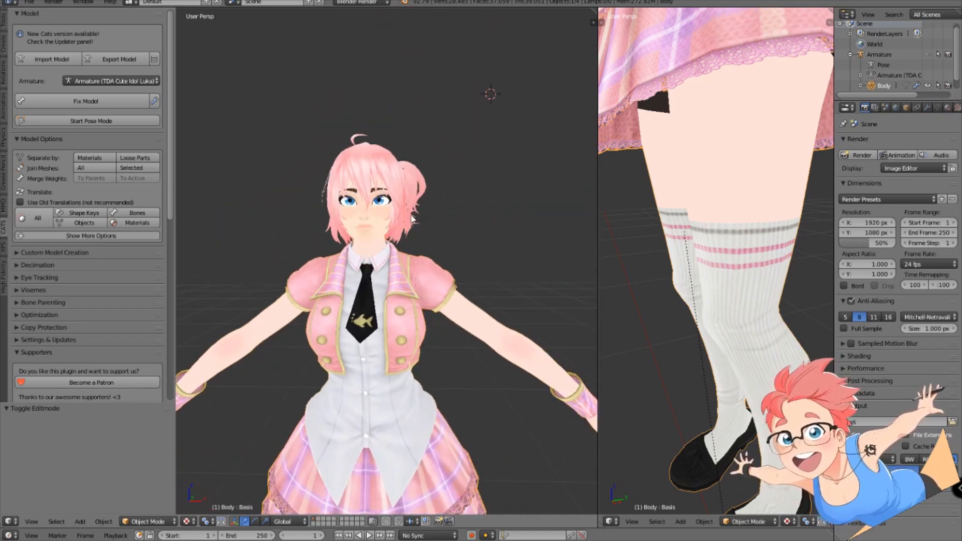
{"action": "scroll", "coordinate": [436, 201], "scroll_direction": "up", "scroll_amount": 3}
{"action": "middle_click_drag", "start_coordinate": [441, 180], "coordinate": [424, 218], "text": "shift"}
{"action": "scroll", "coordinate": [426, 217], "scroll_direction": "down", "scroll_amount": 5}
{"action": "middle_click_drag", "start_coordinate": [471, 310], "coordinate": [355, 248], "text": "shift"}
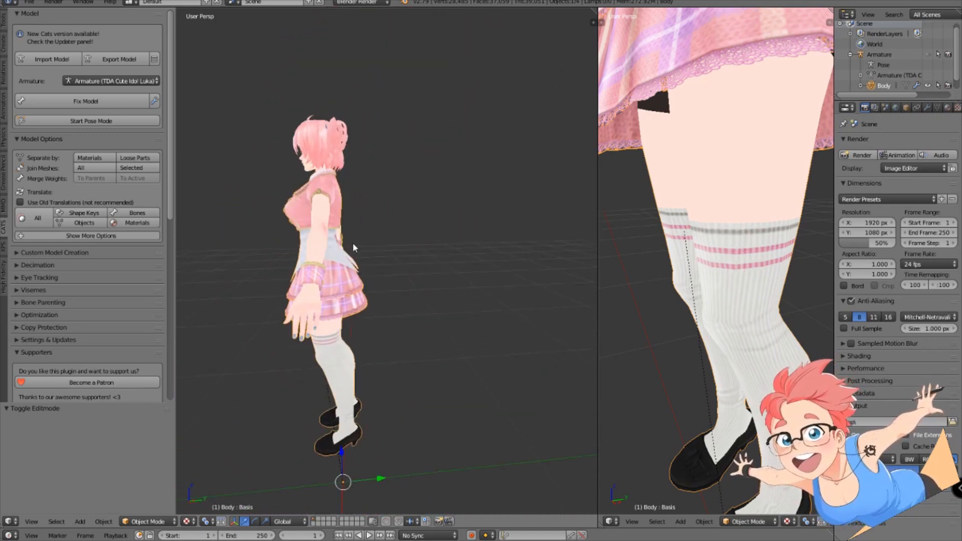
{"action": "scroll", "coordinate": [401, 251], "scroll_direction": "down", "scroll_amount": 2}
{"action": "middle_click_drag", "start_coordinate": [444, 256], "coordinate": [269, 256]}
{"action": "middle_click_drag", "start_coordinate": [544, 280], "coordinate": [469, 268]}
{"action": "scroll", "coordinate": [452, 316], "scroll_direction": "up", "scroll_amount": 3}
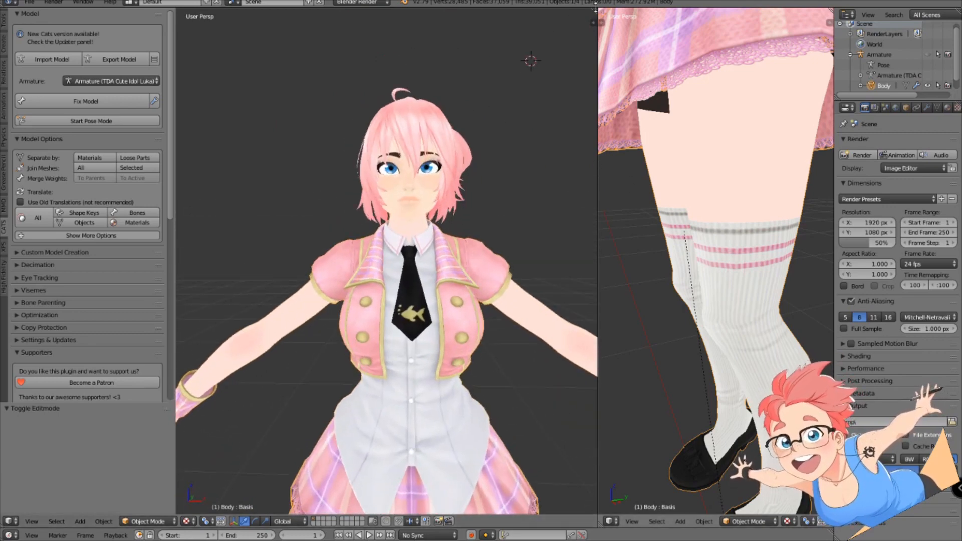
Join the two 3D views into a single large one.
{"action": "left_click_drag", "start_coordinate": [595, 10], "coordinate": [633, 30]}
{"action": "scroll", "coordinate": [632, 251], "scroll_direction": "down", "scroll_amount": 3}
{"action": "middle_click_drag", "start_coordinate": [633, 250], "coordinate": [599, 242], "text": "shift"}
Merge Armature.001 into the TDA Cute Idol Luka base armature with the custom model creation tools.
{"action": "middle_click_drag", "start_coordinate": [396, 263], "coordinate": [527, 271]}
{"action": "middle_click_drag", "start_coordinate": [431, 288], "coordinate": [533, 297]}
{"action": "left_click", "coordinate": [28, 253]}
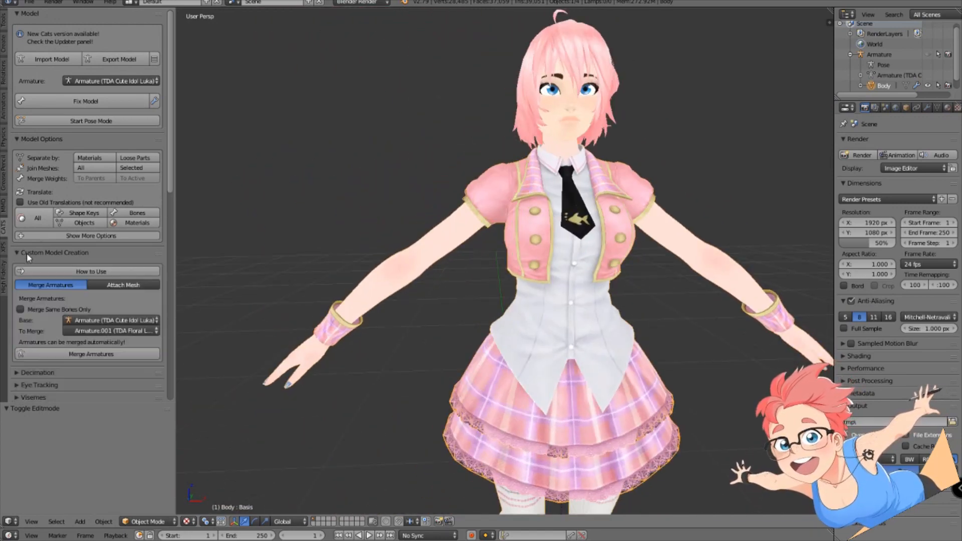
{"action": "left_click", "coordinate": [82, 355]}
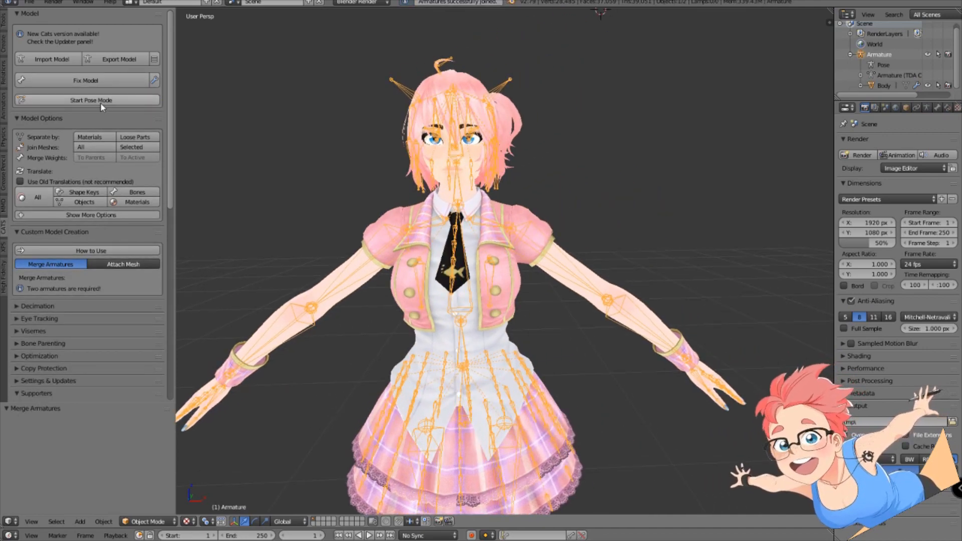
Start pose mode and test-rotate the Head bone to check how the merged head and hair follow it.
{"action": "left_click", "coordinate": [100, 102]}
{"action": "right_click", "coordinate": [471, 203]}
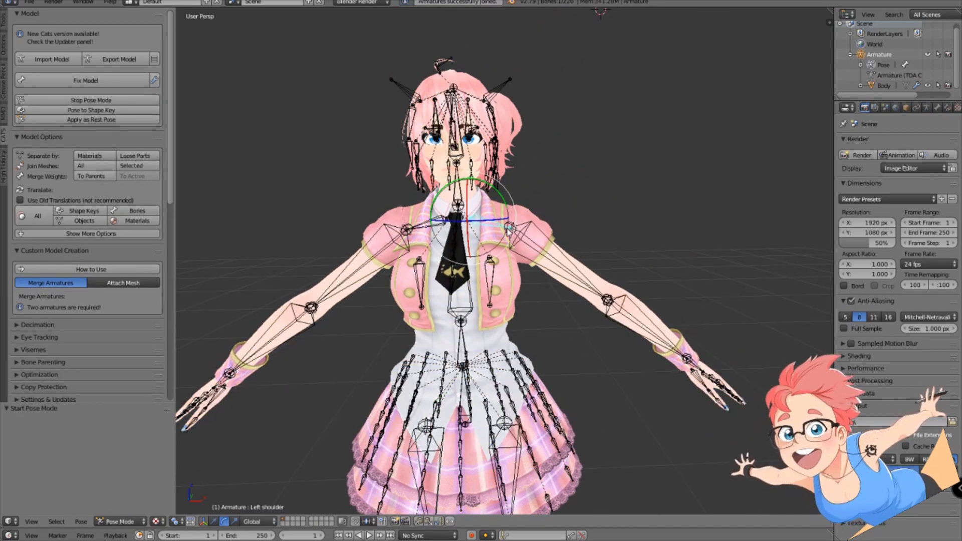
{"action": "right_click", "coordinate": [460, 195]}
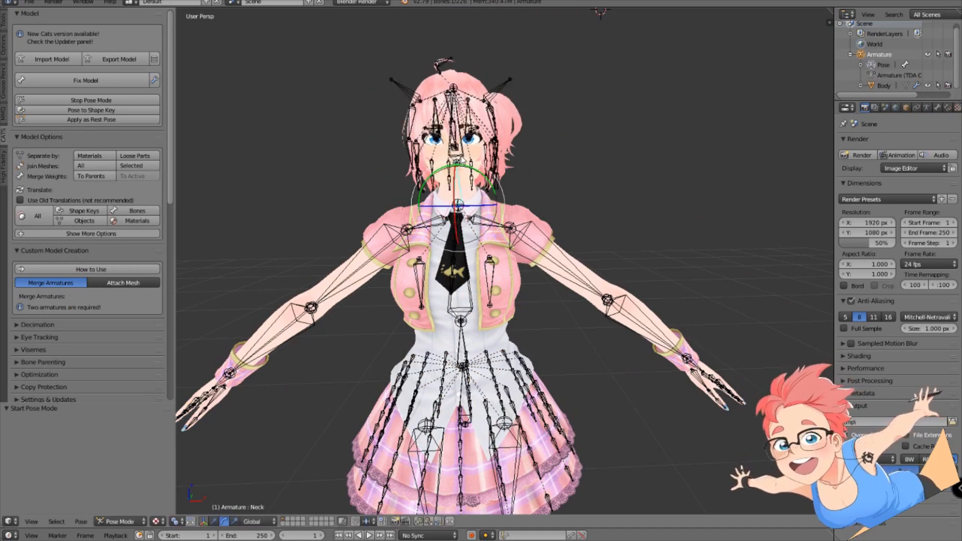
{"action": "right_click", "coordinate": [462, 160]}
{"action": "key", "text": "r"}
{"action": "right_click", "coordinate": [519, 184]}
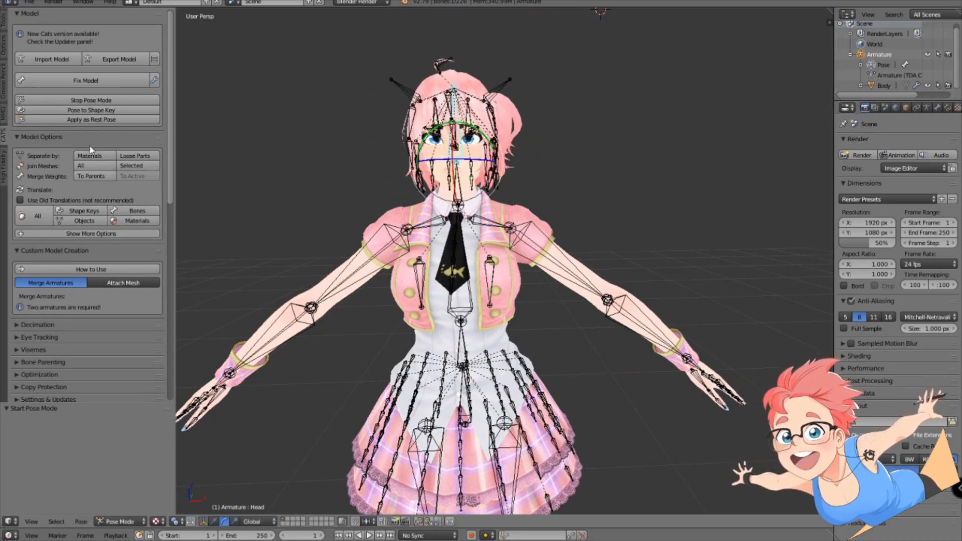
Stop pose mode and hide the armature.
{"action": "left_click", "coordinate": [73, 101]}
{"action": "key", "text": "h"}
{"action": "scroll", "coordinate": [521, 236], "scroll_direction": "up", "scroll_amount": 3}
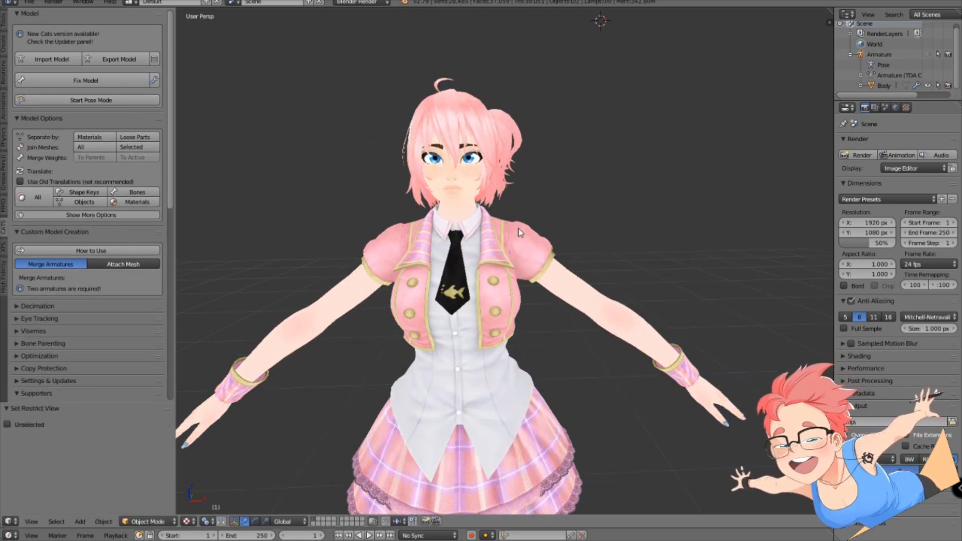
Select the Body mesh and look through its shape keys as far as vrc.v_nn.
{"action": "right_click", "coordinate": [531, 244]}
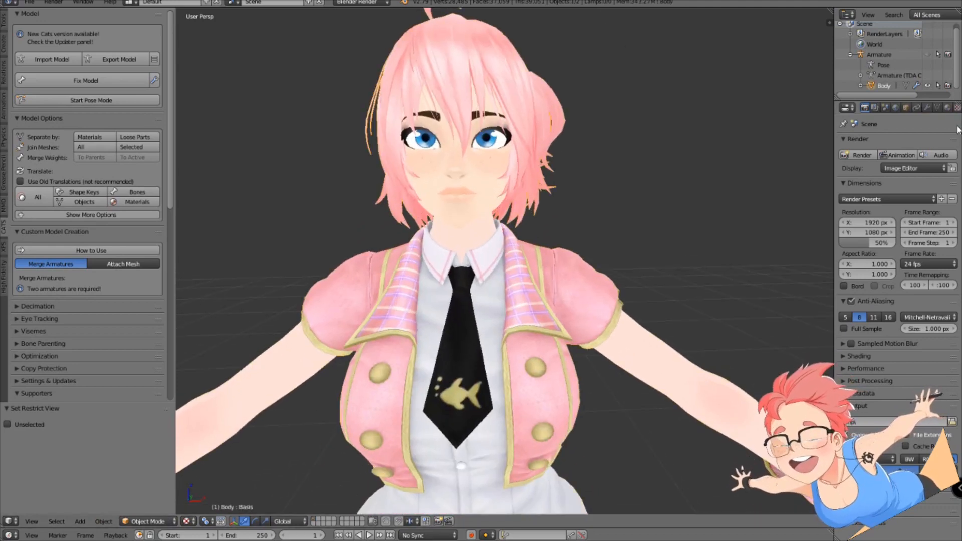
{"action": "left_click", "coordinate": [928, 108]}
{"action": "left_click", "coordinate": [938, 108]}
{"action": "left_click", "coordinate": [875, 326]}
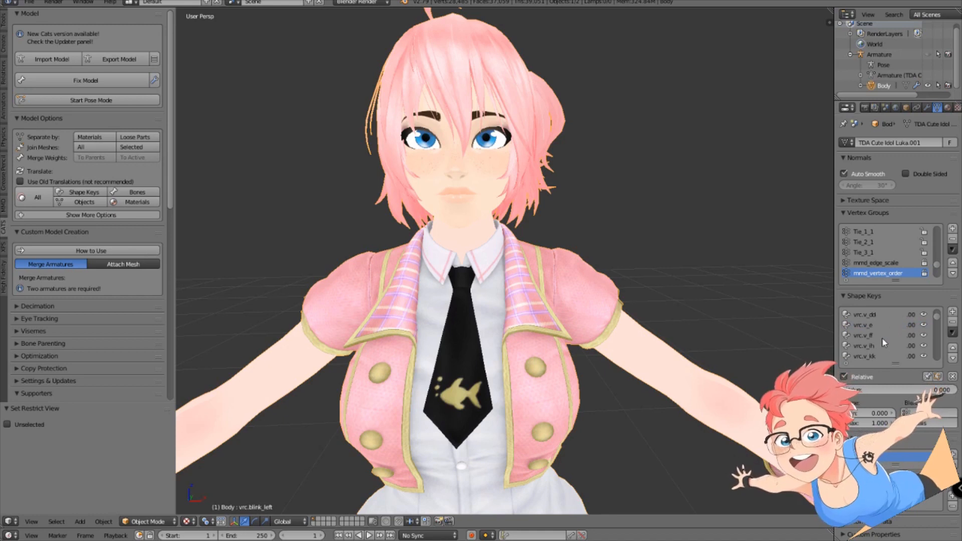
{"action": "scroll", "coordinate": [883, 338], "scroll_direction": "down", "scroll_amount": 3}
{"action": "left_click", "coordinate": [883, 335]}
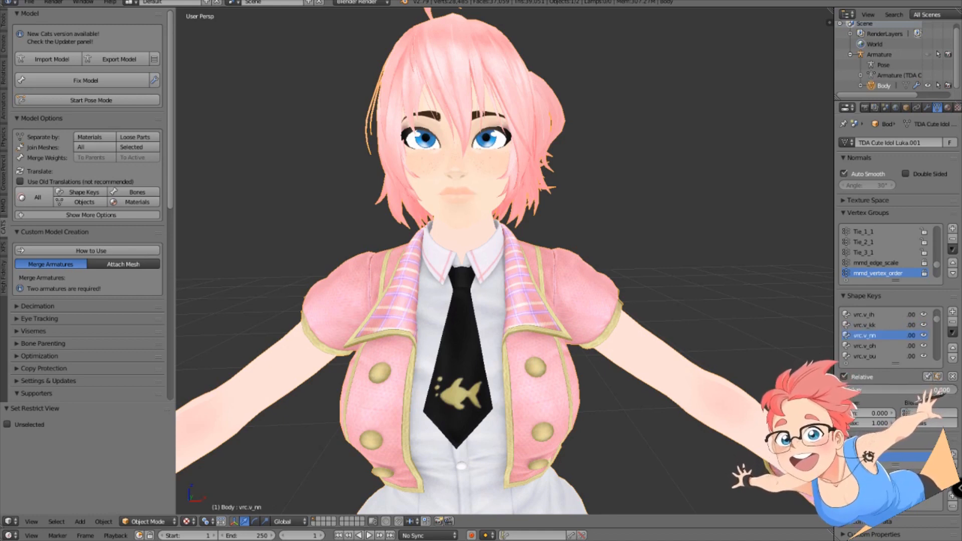
Preview the WideNose shape key at full strength and check its effect on the face.
{"action": "scroll", "coordinate": [878, 353], "scroll_direction": "down", "scroll_amount": 4}
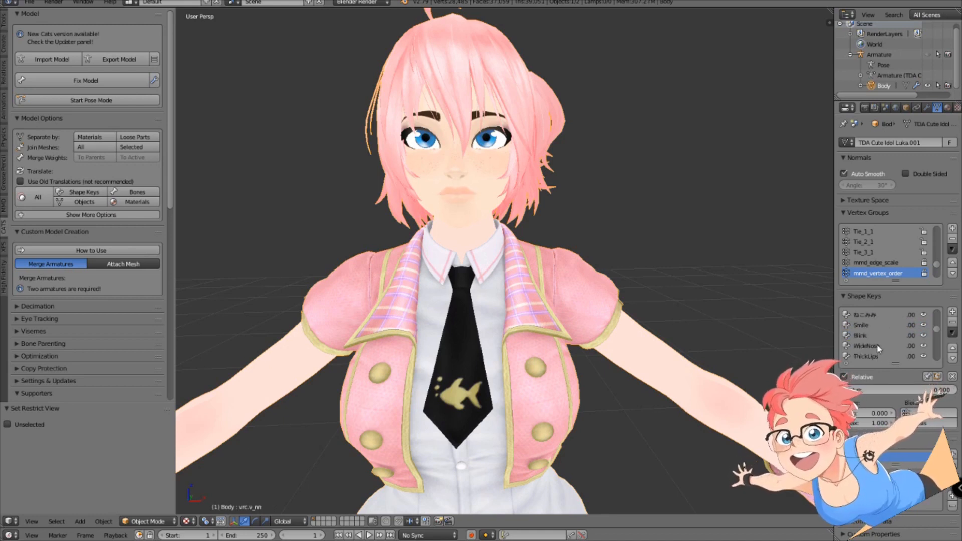
{"action": "left_click", "coordinate": [867, 346]}
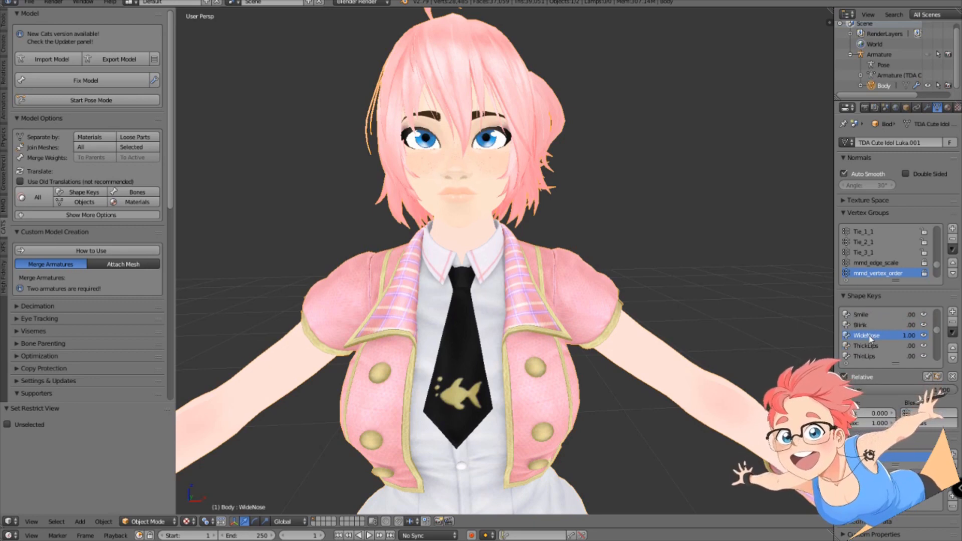
{"action": "left_click_drag", "start_coordinate": [861, 391], "coordinate": [952, 391]}
{"action": "middle_click_drag", "start_coordinate": [575, 286], "coordinate": [599, 289]}
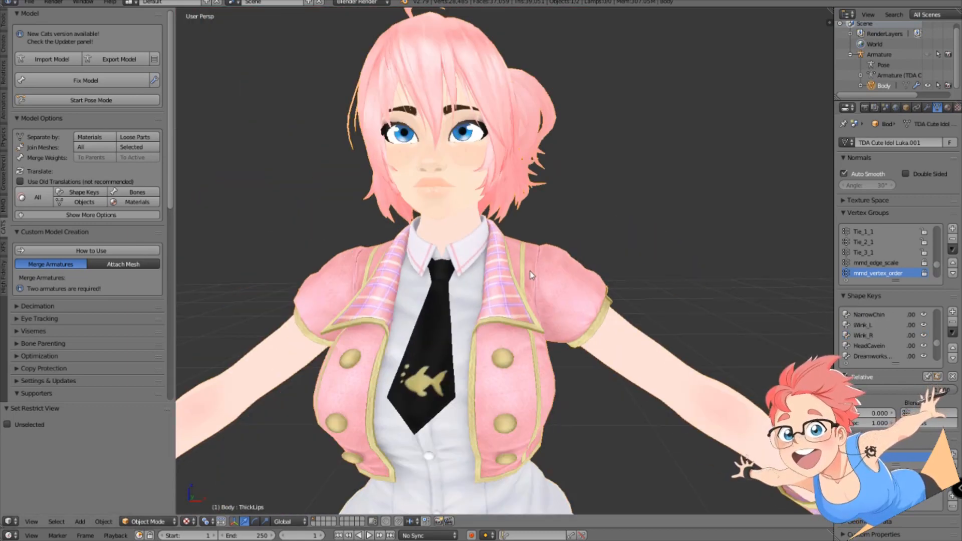
Examine the legs and the height of the feet above the ground grid.
{"action": "scroll", "coordinate": [541, 291], "scroll_direction": "down", "scroll_amount": 5}
{"action": "mouse_move", "coordinate": [561, 318]}
{"action": "middle_mouse_down"}
{"action": "mouse_move", "coordinate": [564, 237]}
{"action": "mouse_move", "coordinate": [480, 285]}
{"action": "mouse_move", "coordinate": [562, 305]}
{"action": "middle_mouse_up"}
{"action": "scroll", "coordinate": [491, 329], "scroll_direction": "up", "scroll_amount": 4}
{"action": "middle_click_drag", "start_coordinate": [491, 329], "coordinate": [591, 339]}
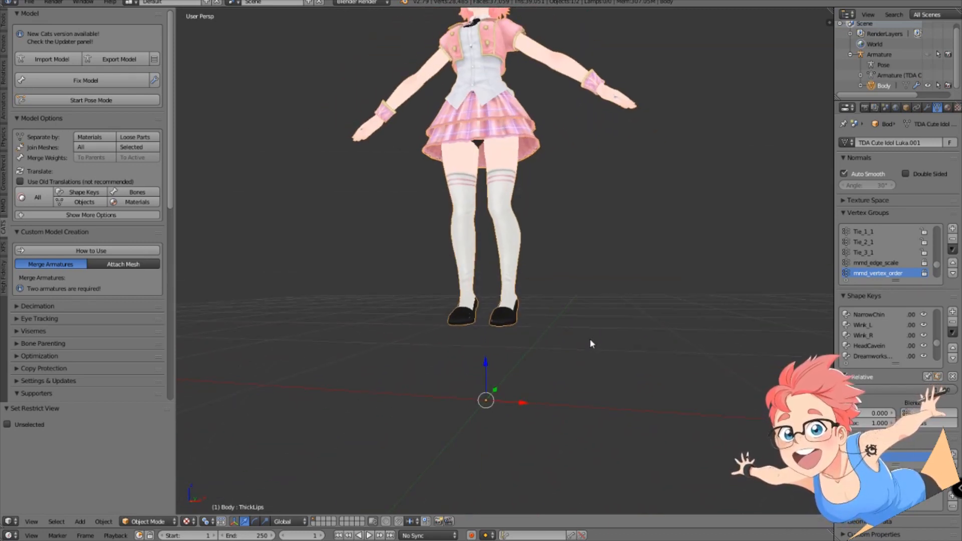
{"action": "scroll", "coordinate": [591, 340], "scroll_direction": "up", "scroll_amount": 2}
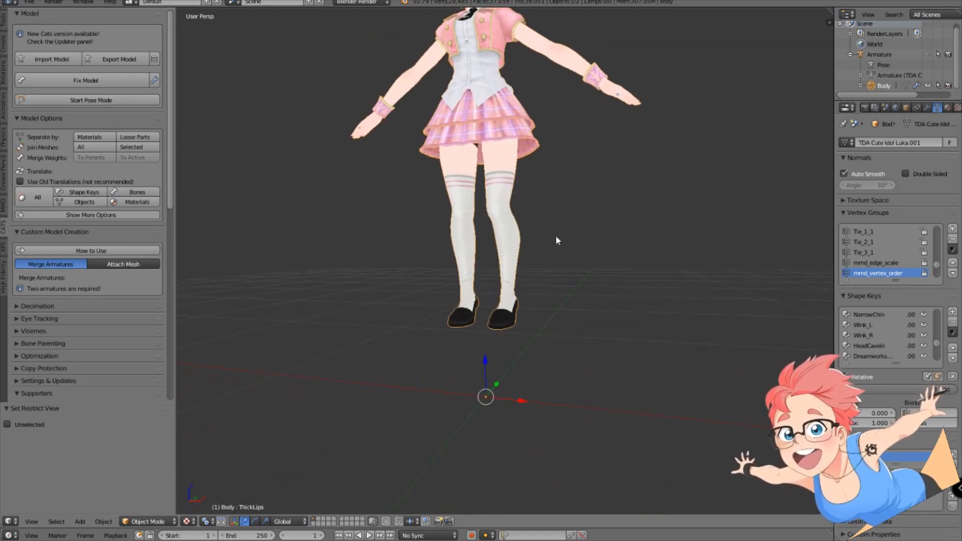
{"action": "middle_click_drag", "start_coordinate": [557, 237], "coordinate": [561, 259], "text": "shift"}
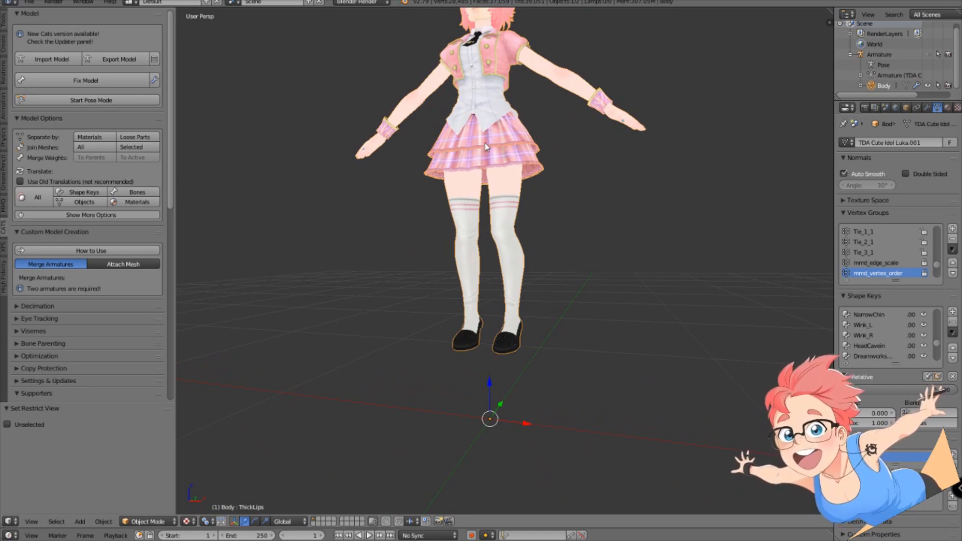
{"action": "middle_click_drag", "start_coordinate": [585, 237], "coordinate": [482, 287]}
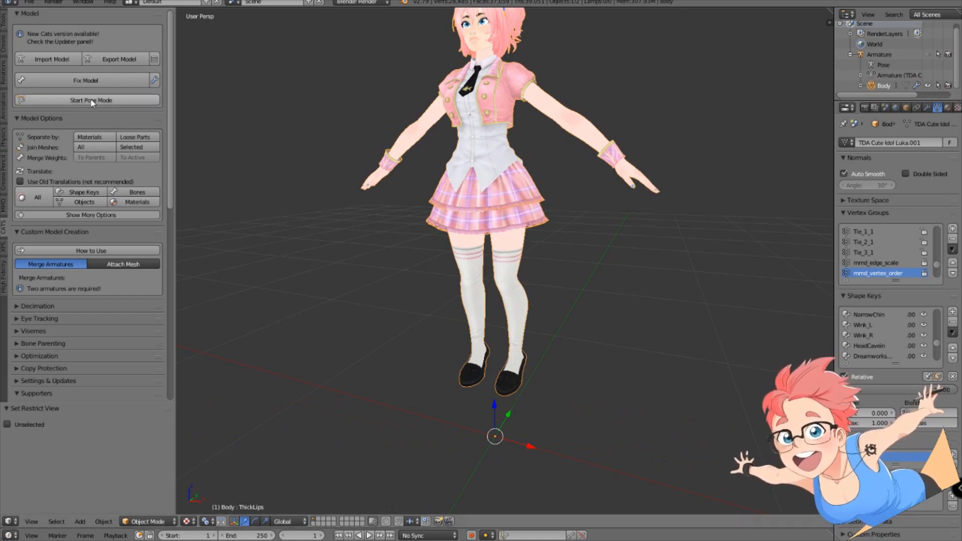
Start pose mode and move the hip bone straight down along Z to bring the feet to the ground.
{"action": "left_click", "coordinate": [73, 102]}
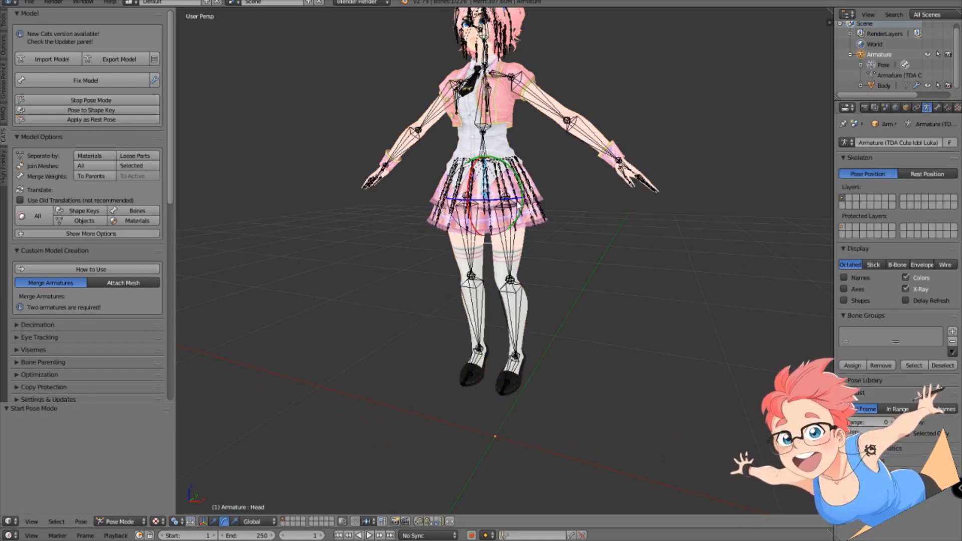
{"action": "middle_click_drag", "start_coordinate": [519, 205], "coordinate": [522, 206]}
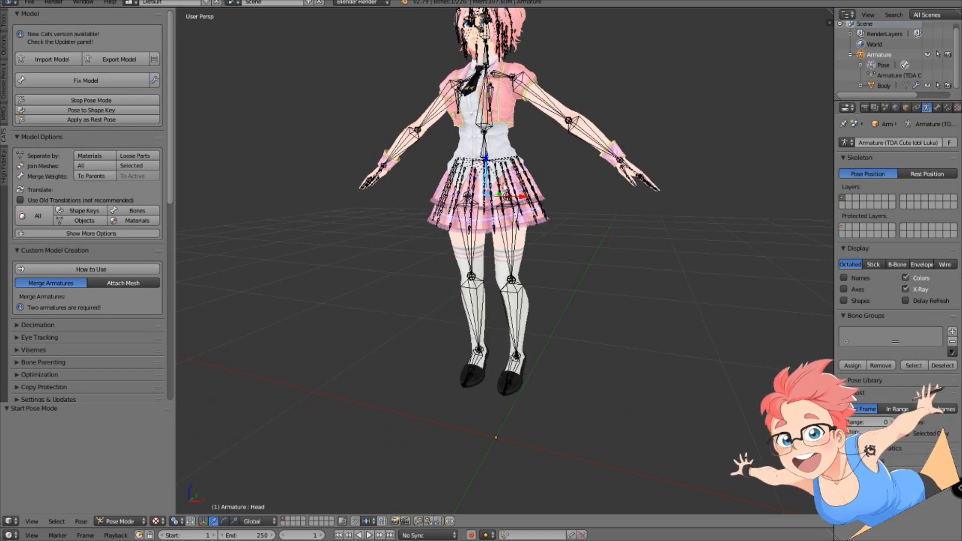
{"action": "scroll", "coordinate": [503, 183], "scroll_direction": "up", "scroll_amount": 3}
{"action": "scroll", "coordinate": [485, 103], "scroll_direction": "down", "scroll_amount": 4}
{"action": "middle_click_drag", "start_coordinate": [536, 205], "coordinate": [523, 194]}
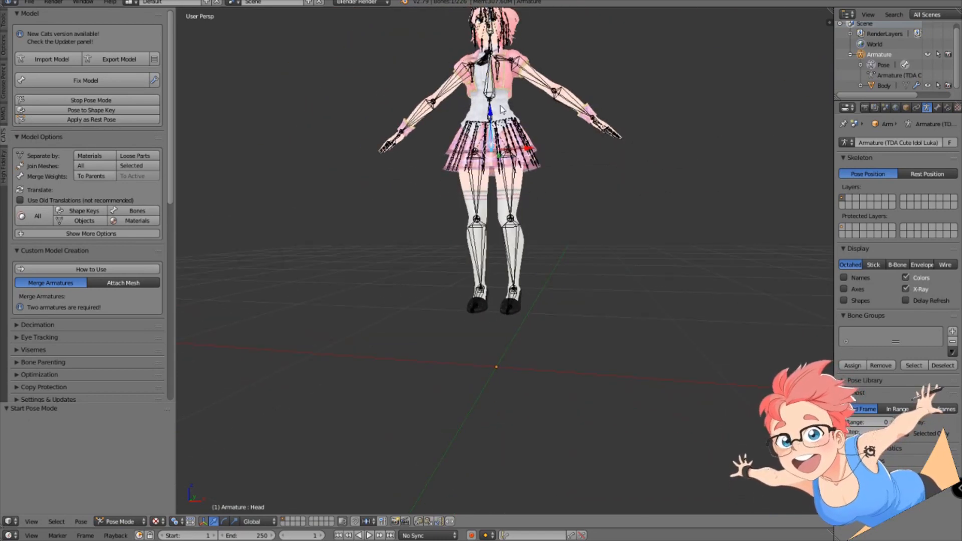
{"action": "left_click_drag", "start_coordinate": [492, 116], "coordinate": [492, 174]}
Fine-tune the hip bone's height by moving it -0.021 along Z.
{"action": "middle_click_drag", "start_coordinate": [546, 234], "coordinate": [477, 212]}
{"action": "scroll", "coordinate": [487, 224], "scroll_direction": "up", "scroll_amount": 2}
{"action": "left_click_drag", "start_coordinate": [489, 115], "coordinate": [491, 122]}
Examine the lowered model from several angles and distances, checking foot contact with the ground and overall proportions.
{"action": "middle_click_drag", "start_coordinate": [521, 161], "coordinate": [549, 165]}
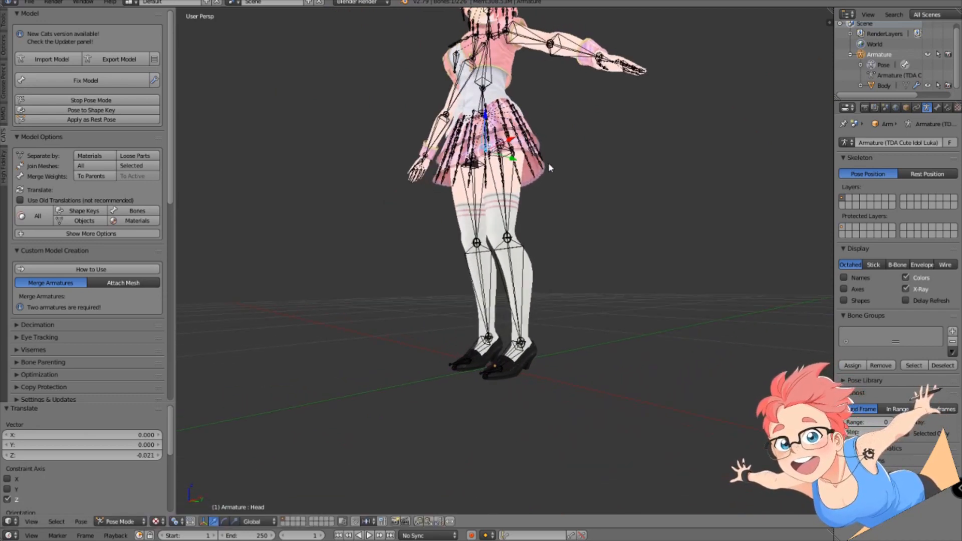
{"action": "scroll", "coordinate": [548, 173], "scroll_direction": "down", "scroll_amount": 2}
{"action": "middle_click_drag", "start_coordinate": [546, 206], "coordinate": [536, 220]}
{"action": "middle_click_drag", "start_coordinate": [536, 220], "coordinate": [530, 274], "text": "shift"}
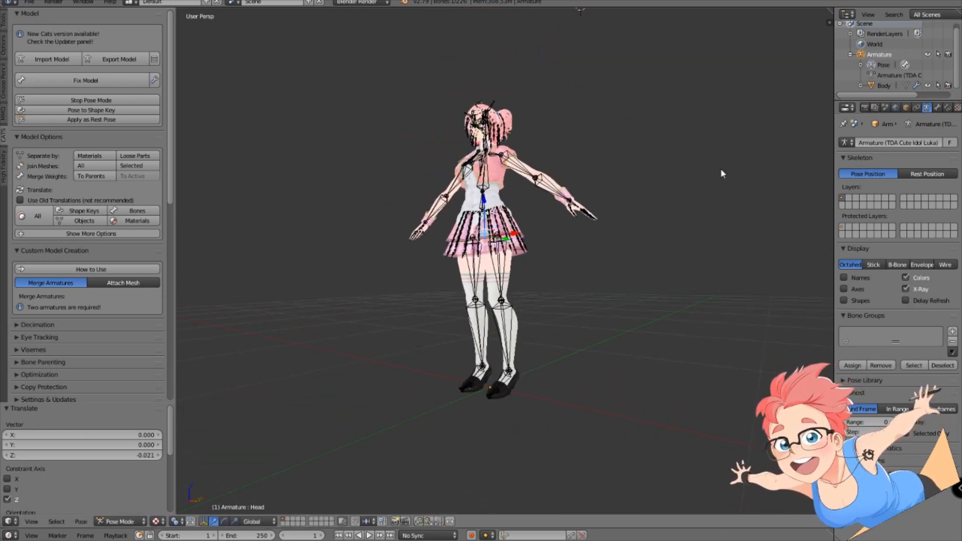
{"action": "middle_click_drag", "start_coordinate": [645, 204], "coordinate": [616, 138]}
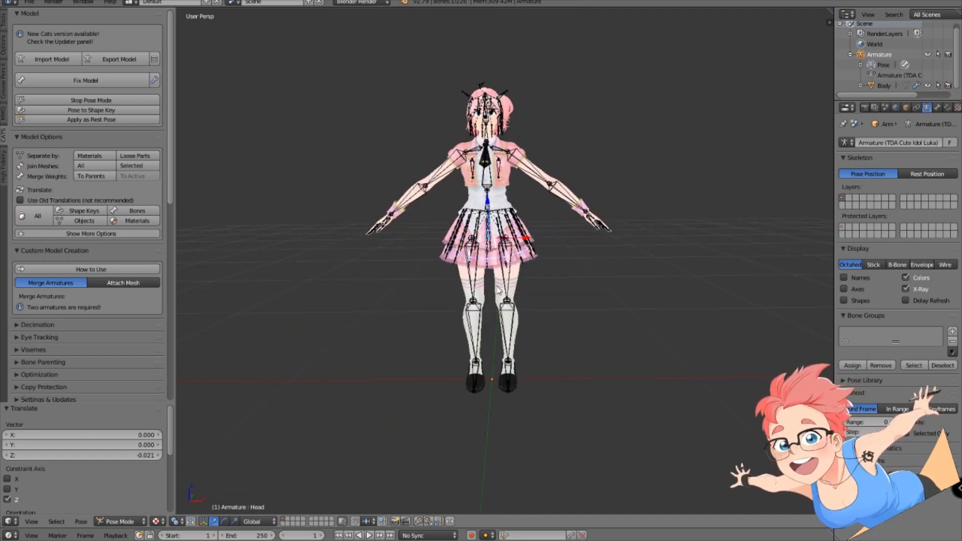
{"action": "middle_click_drag", "start_coordinate": [583, 387], "coordinate": [532, 376]}
{"action": "scroll", "coordinate": [559, 421], "scroll_direction": "up", "scroll_amount": 2}
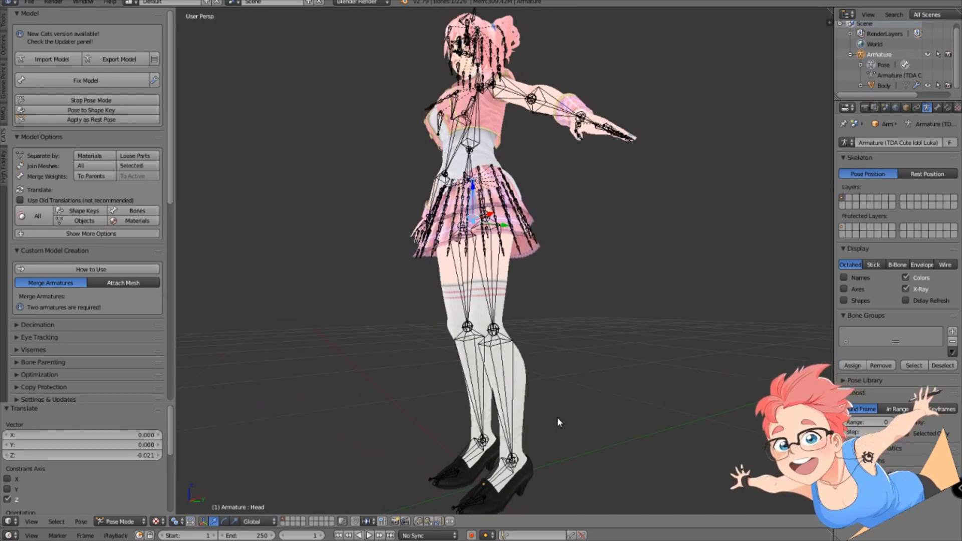
{"action": "middle_click_drag", "start_coordinate": [558, 421], "coordinate": [536, 418]}
{"action": "middle_click_drag", "start_coordinate": [552, 418], "coordinate": [575, 265], "text": "shift"}
{"action": "scroll", "coordinate": [481, 348], "scroll_direction": "up", "scroll_amount": 4}
{"action": "scroll", "coordinate": [575, 266], "scroll_direction": "down", "scroll_amount": 2}
{"action": "middle_click_drag", "start_coordinate": [564, 175], "coordinate": [557, 359], "text": "shift"}
{"action": "scroll", "coordinate": [551, 323], "scroll_direction": "down", "scroll_amount": 2}
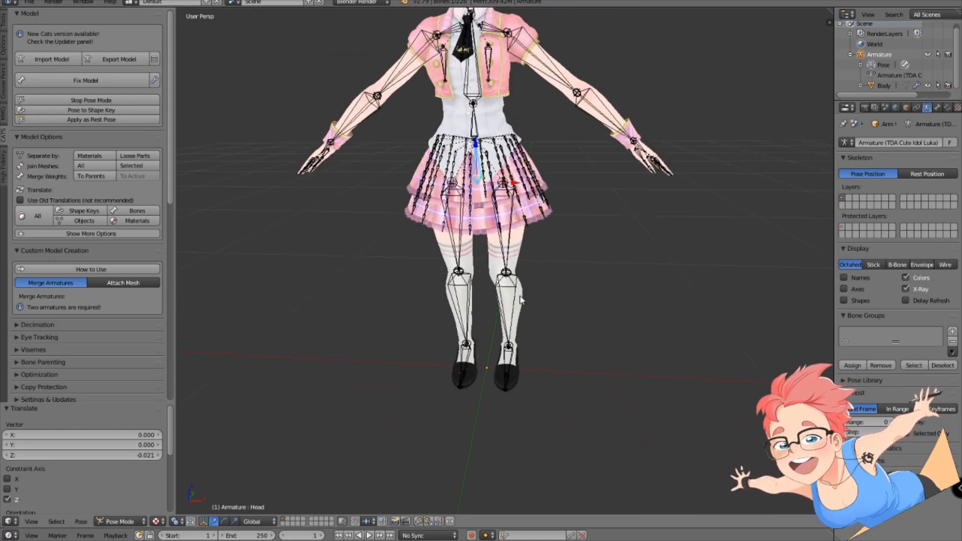
{"action": "middle_click_drag", "start_coordinate": [572, 221], "coordinate": [609, 332], "text": "shift"}
{"action": "scroll", "coordinate": [609, 332], "scroll_direction": "down", "scroll_amount": 2}
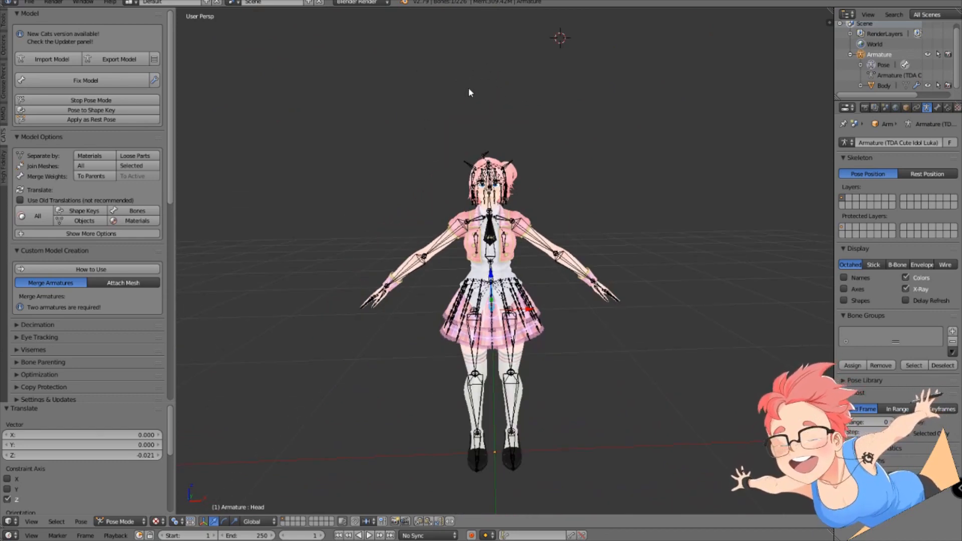
{"action": "scroll", "coordinate": [549, 158], "scroll_direction": "up", "scroll_amount": 6}
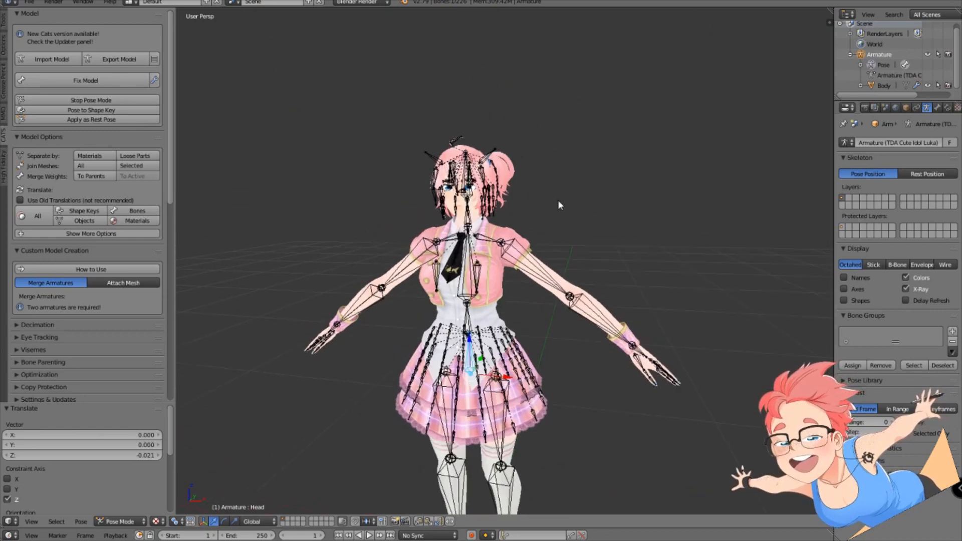
Apply the lowered hip pose as the armature's new rest pose.
{"action": "left_click", "coordinate": [85, 121]}
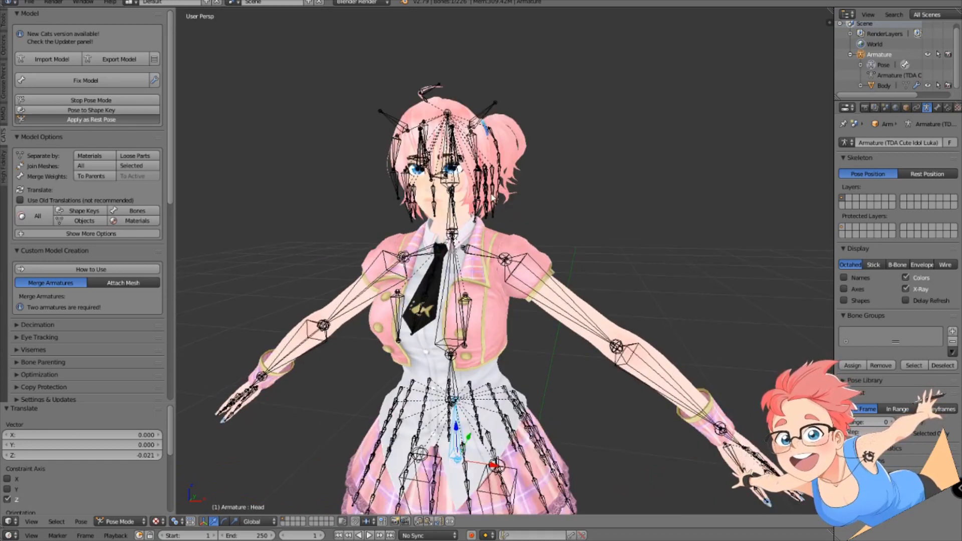
{"action": "middle_click_drag", "start_coordinate": [515, 284], "coordinate": [504, 150], "text": "shift"}
{"action": "middle_click_drag", "start_coordinate": [431, 213], "coordinate": [491, 261]}
{"action": "mouse_move", "coordinate": [501, 211]}
{"action": "middle_mouse_down"}
{"action": "mouse_move", "coordinate": [512, 222]}
{"action": "mouse_move", "coordinate": [497, 221]}
{"action": "middle_mouse_up"}
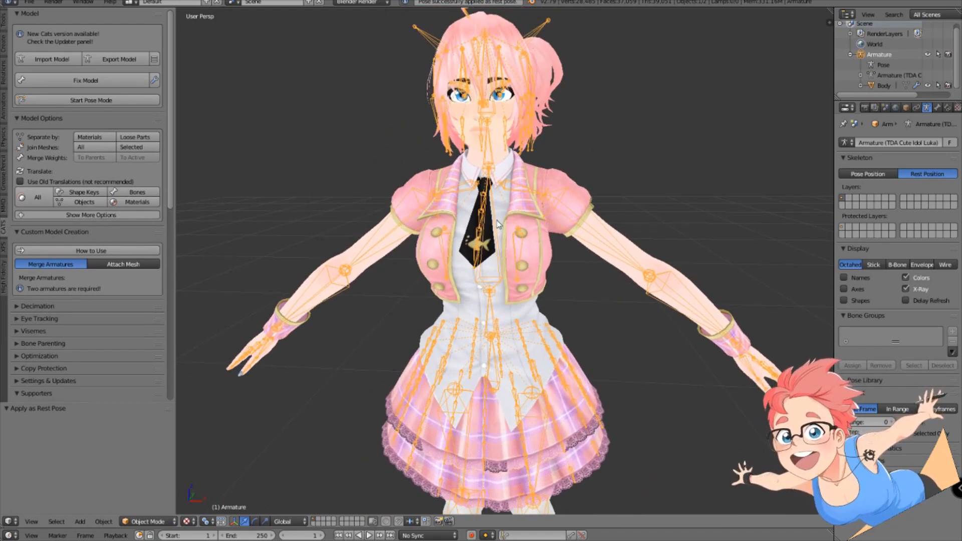
Apply location, rotation and scale to the armature, and the same transforms to the body mesh.
{"action": "key", "text": "ctrl+a"}
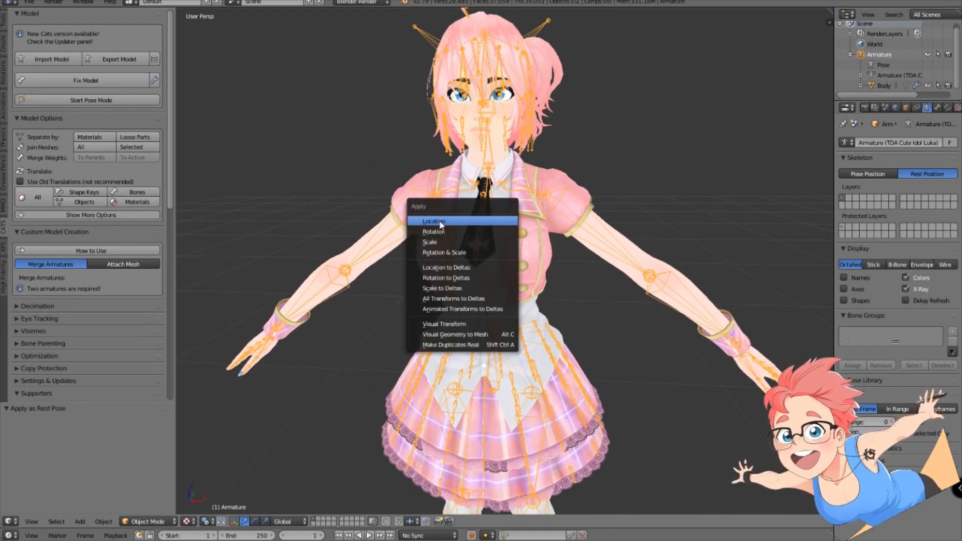
{"action": "left_click", "coordinate": [439, 221]}
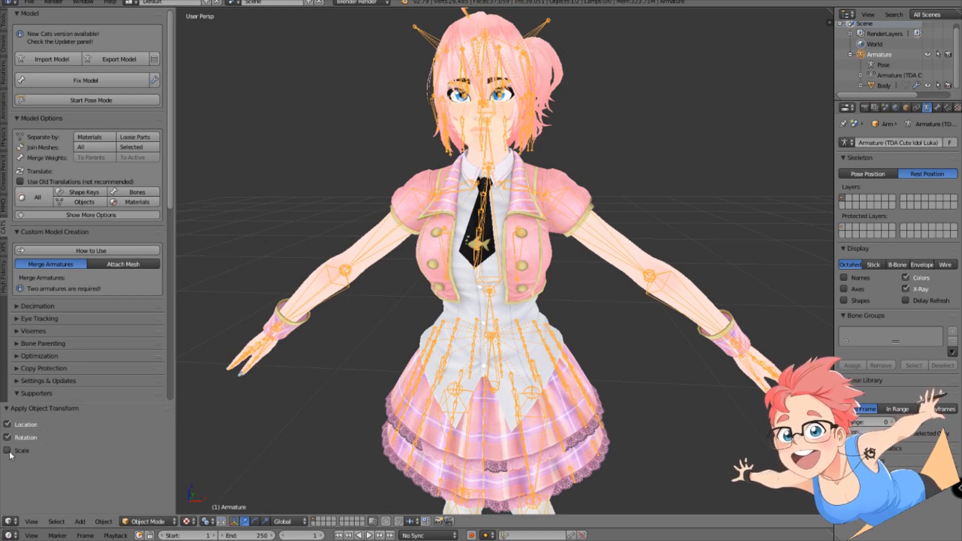
{"action": "right_click", "coordinate": [420, 179]}
{"action": "key", "text": "ctrl+a"}
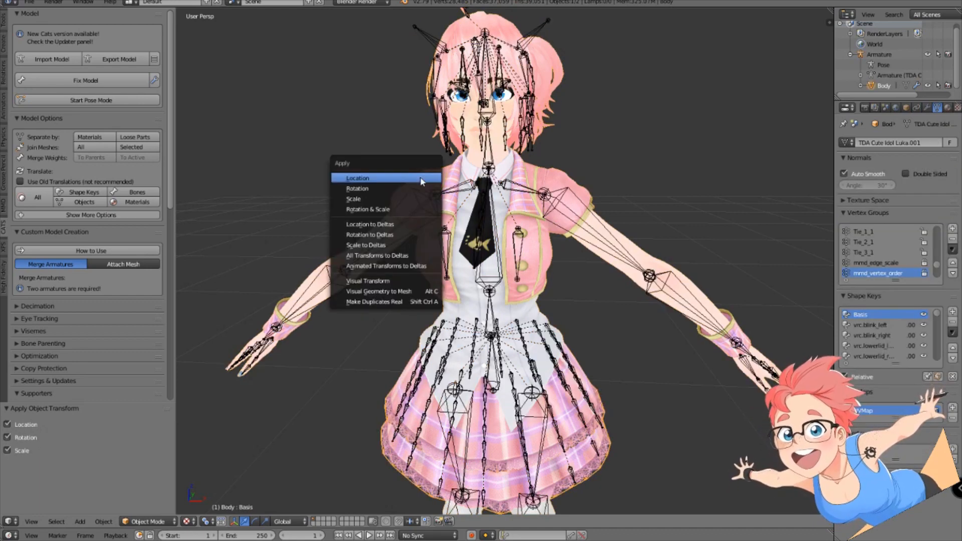
{"action": "left_click", "coordinate": [391, 181]}
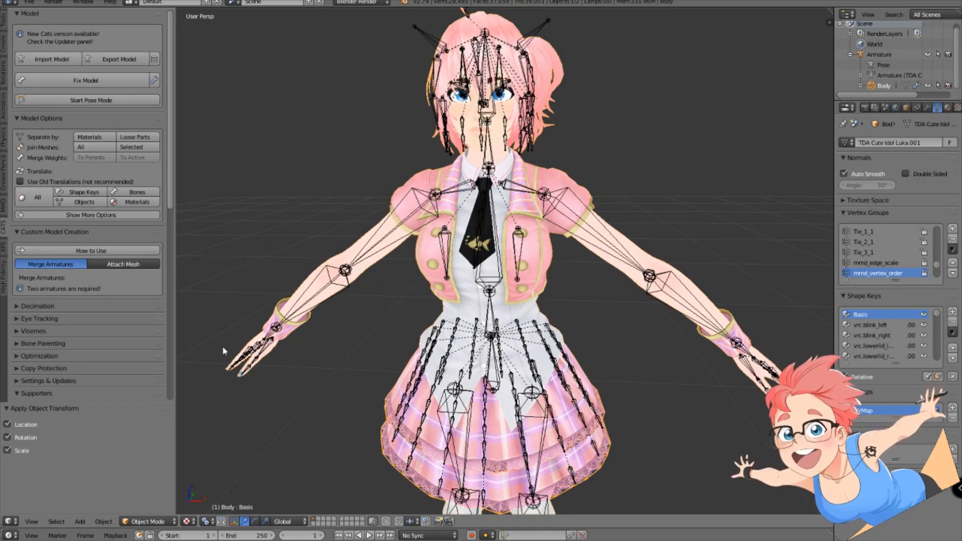
Repeat the object transform application once more on the armature and on the body mesh.
{"action": "right_click", "coordinate": [435, 198]}
{"action": "key", "text": "ctrl+a"}
{"action": "left_click", "coordinate": [435, 198]}
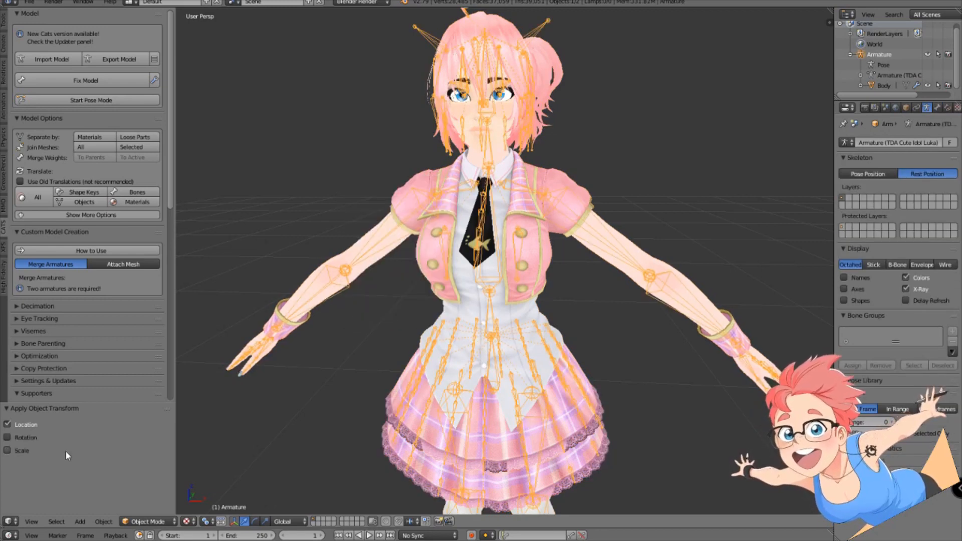
{"action": "right_click", "coordinate": [423, 188]}
{"action": "key", "text": "ctrl+a"}
{"action": "left_click", "coordinate": [423, 181]}
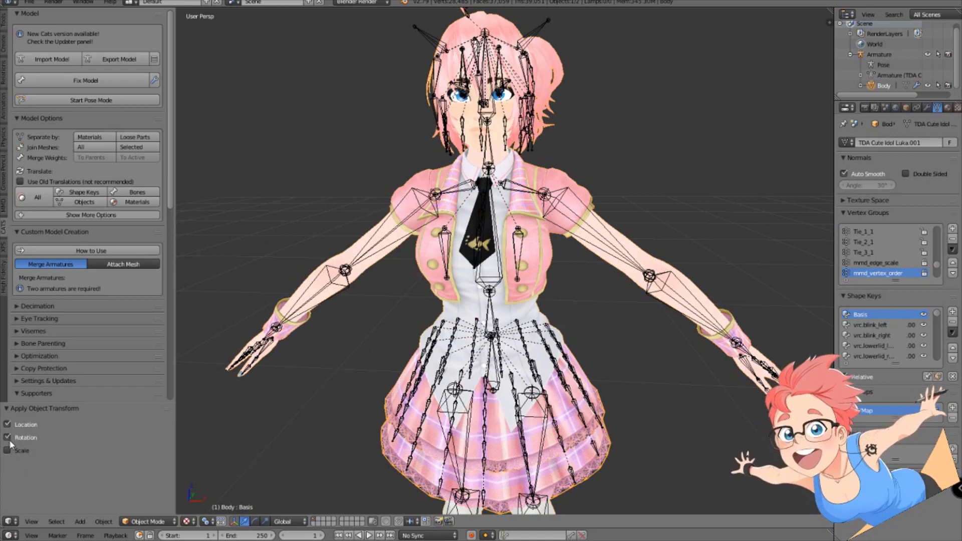
Deselect everything and hide the armature so only the body mesh is displayed.
{"action": "scroll", "coordinate": [672, 120], "scroll_direction": "down", "scroll_amount": 4}
{"action": "key", "text": "a"}
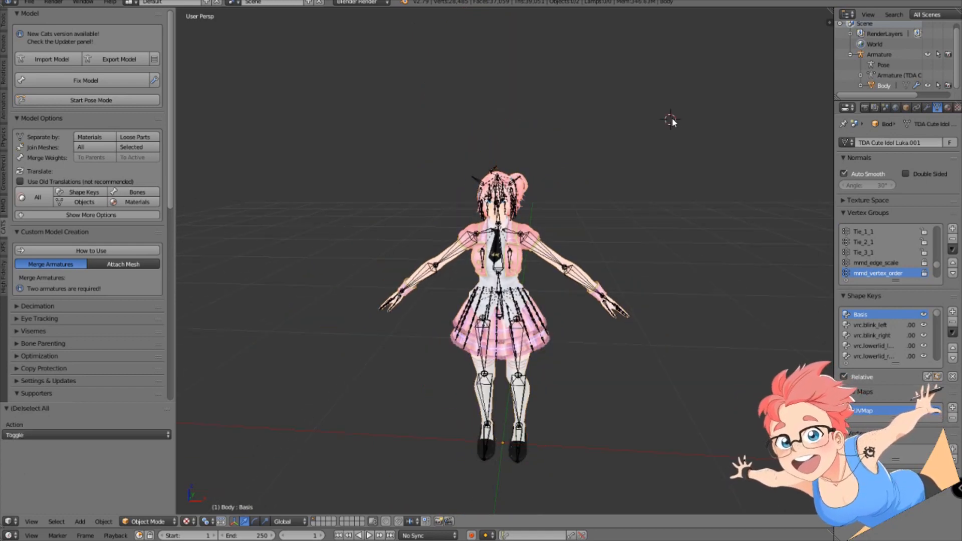
{"action": "right_click", "coordinate": [476, 181]}
{"action": "key", "text": "h"}
Examine the combined model without bones, from the front and at an angle, checking the overall proportions.
{"action": "scroll", "coordinate": [617, 200], "scroll_direction": "up", "scroll_amount": 8}
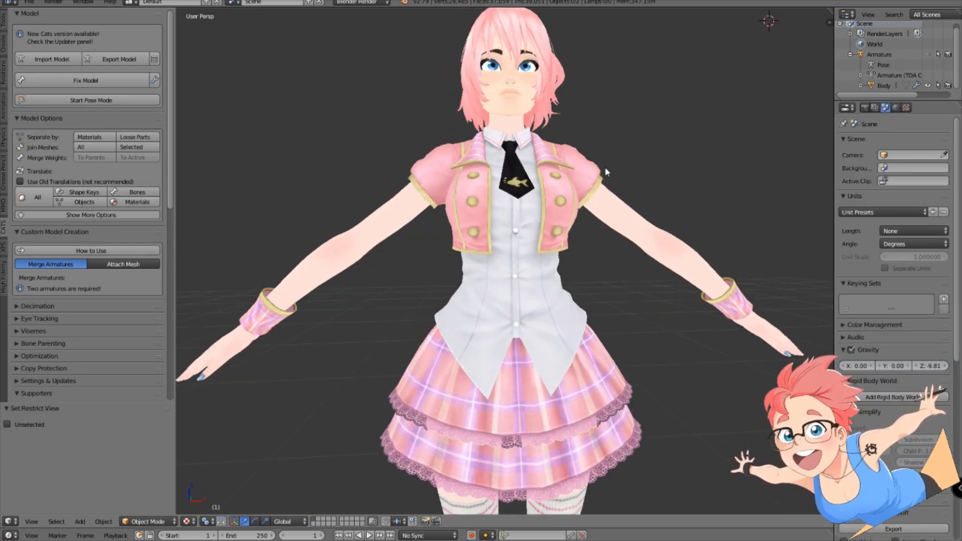
{"action": "middle_click_drag", "start_coordinate": [584, 221], "coordinate": [599, 233]}
{"action": "scroll", "coordinate": [622, 250], "scroll_direction": "down", "scroll_amount": 3}
{"action": "middle_click_drag", "start_coordinate": [644, 268], "coordinate": [422, 237], "text": "shift"}
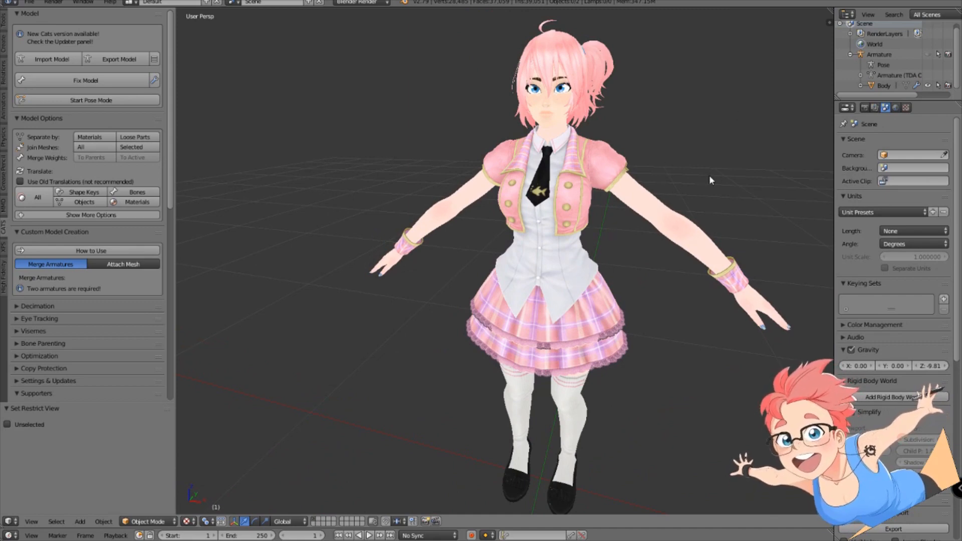
{"action": "scroll", "coordinate": [640, 241], "scroll_direction": "down", "scroll_amount": 2}
{"action": "scroll", "coordinate": [648, 233], "scroll_direction": "up", "scroll_amount": 4}
{"action": "middle_click_drag", "start_coordinate": [648, 233], "coordinate": [591, 278]}
{"action": "scroll", "coordinate": [517, 276], "scroll_direction": "down", "scroll_amount": 4}
{"action": "middle_click_drag", "start_coordinate": [517, 275], "coordinate": [547, 267]}
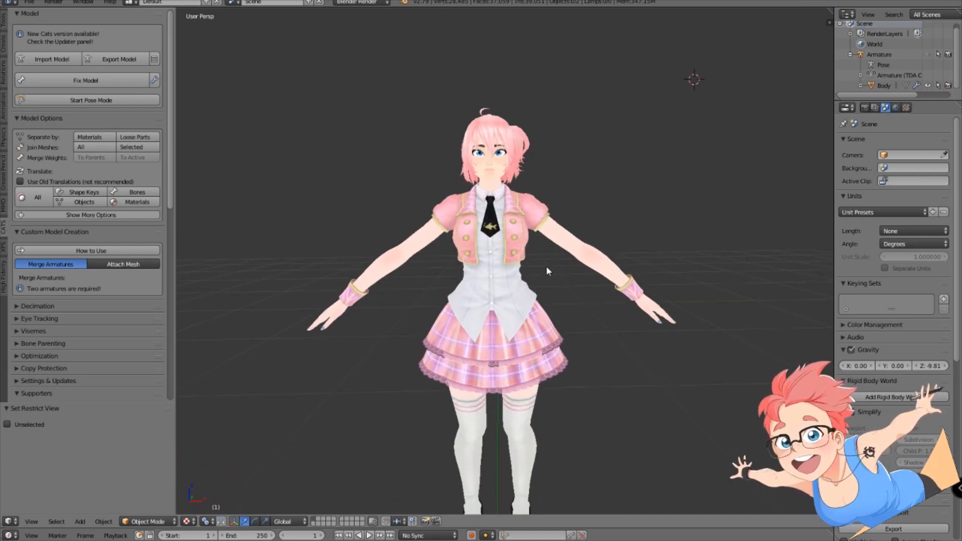
{"action": "scroll", "coordinate": [569, 251], "scroll_direction": "up", "scroll_amount": 5}
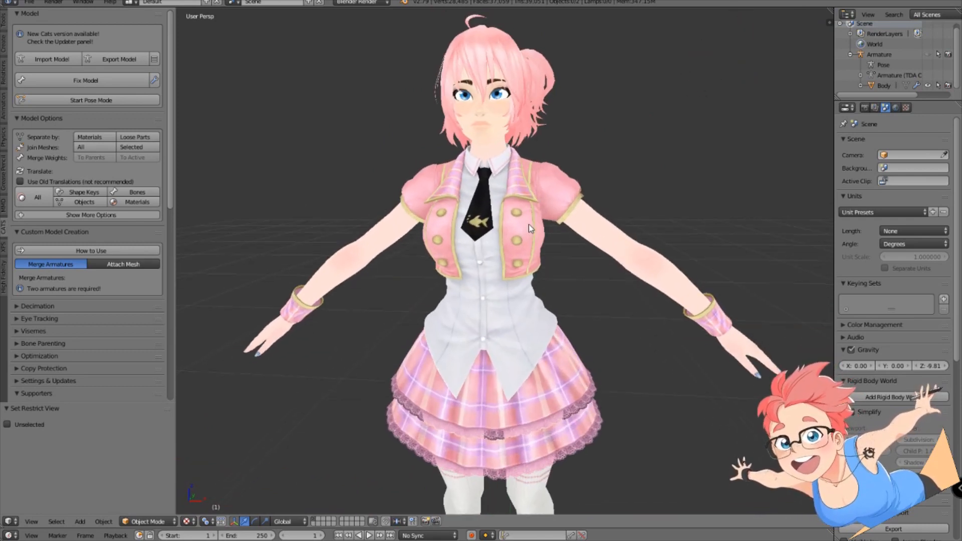
{"action": "middle_click_drag", "start_coordinate": [528, 224], "coordinate": [527, 263], "text": "shift"}
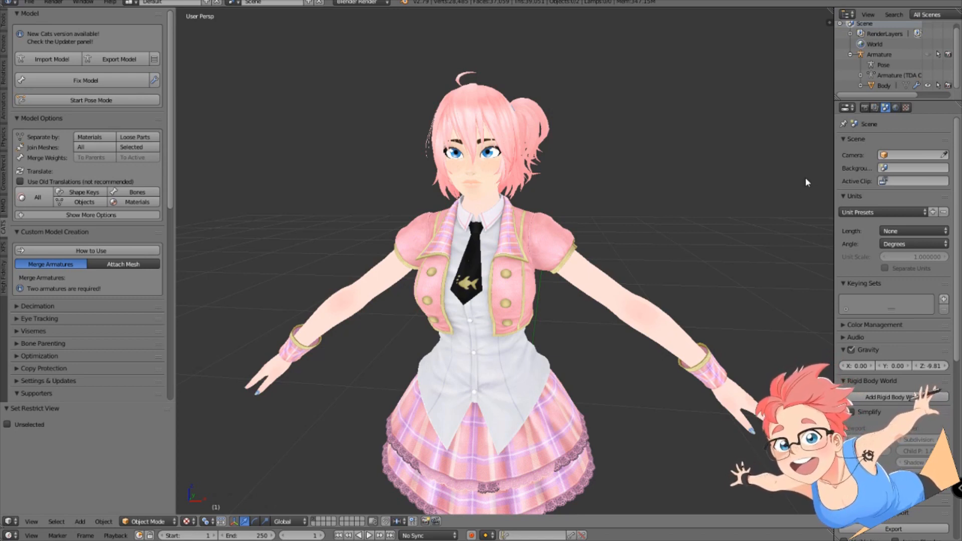
{"action": "scroll", "coordinate": [711, 158], "scroll_direction": "up", "scroll_amount": 1}
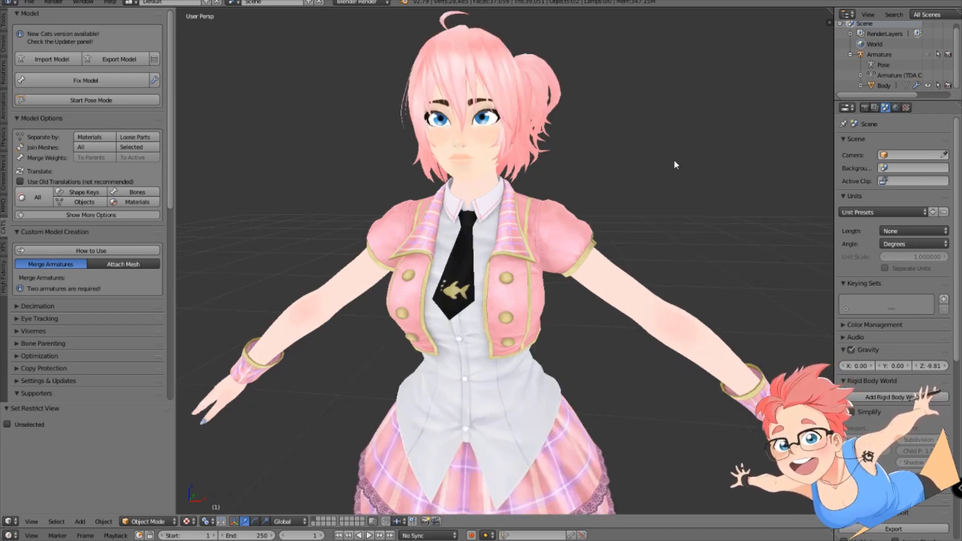
Examine the face, hair, neck and collar up close from several angles.
{"action": "scroll", "coordinate": [734, 312], "scroll_direction": "down", "scroll_amount": 3}
{"action": "middle_click_drag", "start_coordinate": [606, 231], "coordinate": [516, 224]}
{"action": "scroll", "coordinate": [517, 228], "scroll_direction": "up", "scroll_amount": 3}
{"action": "middle_click_drag", "start_coordinate": [522, 158], "coordinate": [494, 129], "text": "shift"}
{"action": "scroll", "coordinate": [510, 224], "scroll_direction": "up", "scroll_amount": 4}
{"action": "scroll", "coordinate": [505, 220], "scroll_direction": "up", "scroll_amount": 2}
{"action": "scroll", "coordinate": [508, 214], "scroll_direction": "down", "scroll_amount": 4}
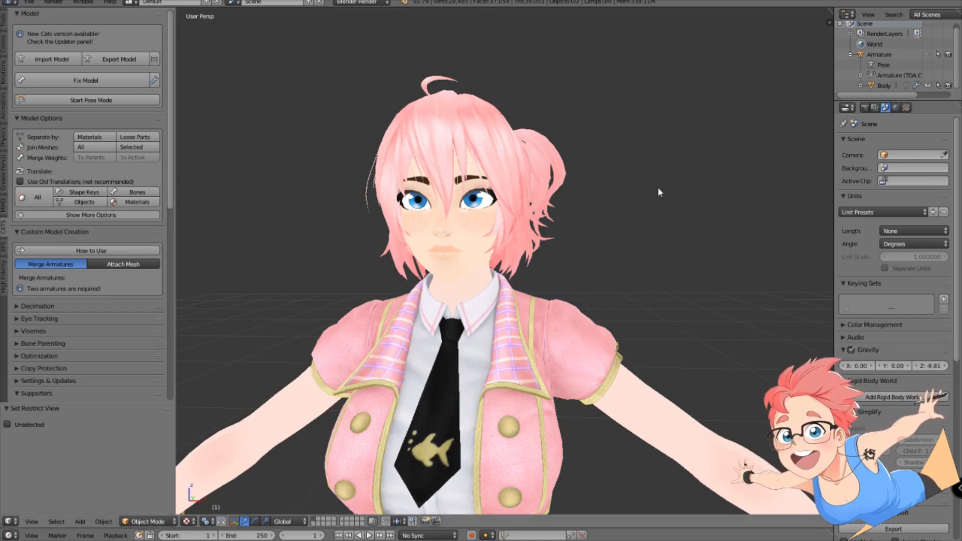
{"action": "scroll", "coordinate": [542, 201], "scroll_direction": "up", "scroll_amount": 2}
{"action": "mouse_move", "coordinate": [524, 202]}
{"action": "middle_mouse_down"}
{"action": "mouse_move", "coordinate": [542, 200]}
{"action": "mouse_move", "coordinate": [528, 220]}
{"action": "middle_mouse_up"}
{"action": "scroll", "coordinate": [527, 219], "scroll_direction": "up", "scroll_amount": 2}
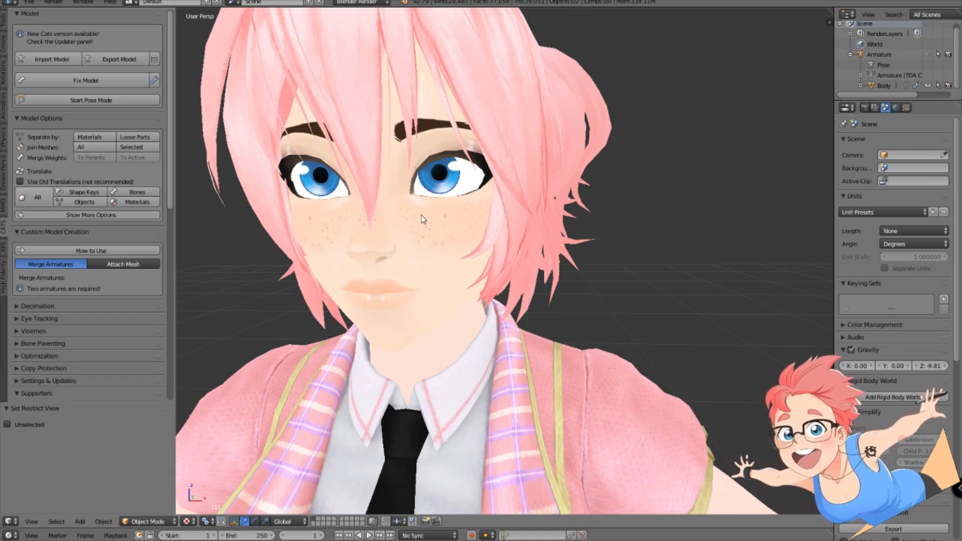
{"action": "middle_click_drag", "start_coordinate": [571, 213], "coordinate": [625, 246]}
{"action": "scroll", "coordinate": [621, 232], "scroll_direction": "down", "scroll_amount": 2}
{"action": "scroll", "coordinate": [620, 235], "scroll_direction": "up", "scroll_amount": 1}
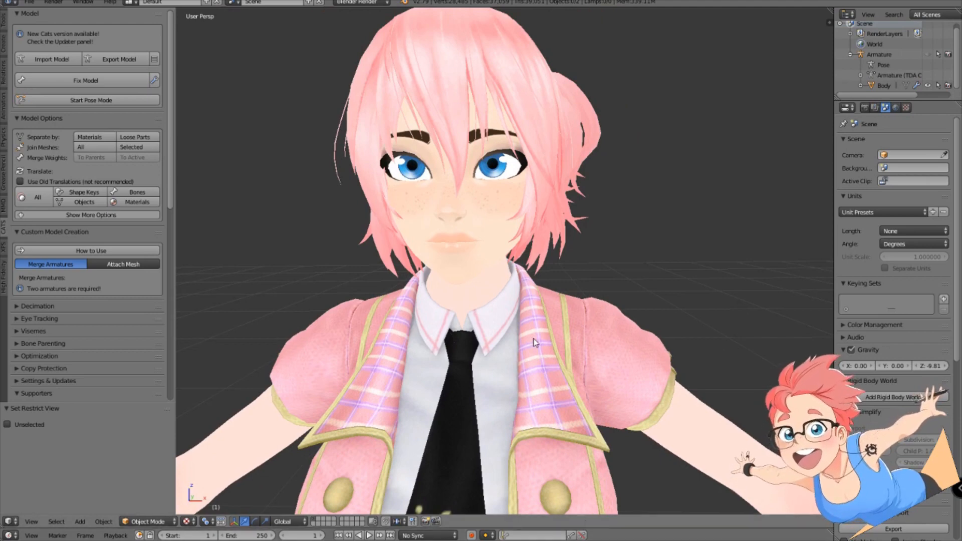
{"action": "scroll", "coordinate": [515, 388], "scroll_direction": "down", "scroll_amount": 2}
{"action": "middle_click_drag", "start_coordinate": [516, 388], "coordinate": [604, 383]}
{"action": "scroll", "coordinate": [606, 387], "scroll_direction": "up", "scroll_amount": 5}
{"action": "scroll", "coordinate": [607, 380], "scroll_direction": "down", "scroll_amount": 8}
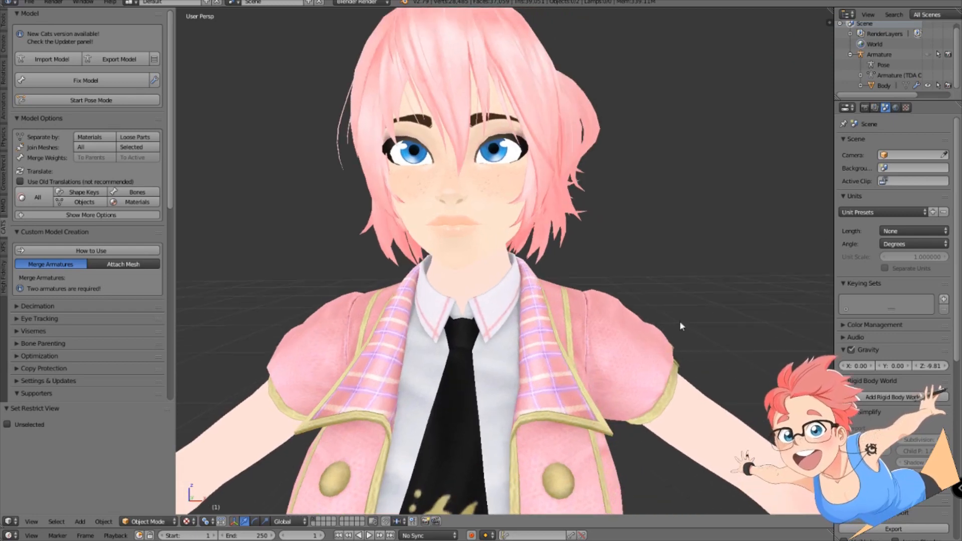
Review the finished full figure from head to shoes at different distances and angles.
{"action": "middle_click_drag", "start_coordinate": [617, 343], "coordinate": [614, 315]}
{"action": "scroll", "coordinate": [615, 296], "scroll_direction": "up", "scroll_amount": 2}
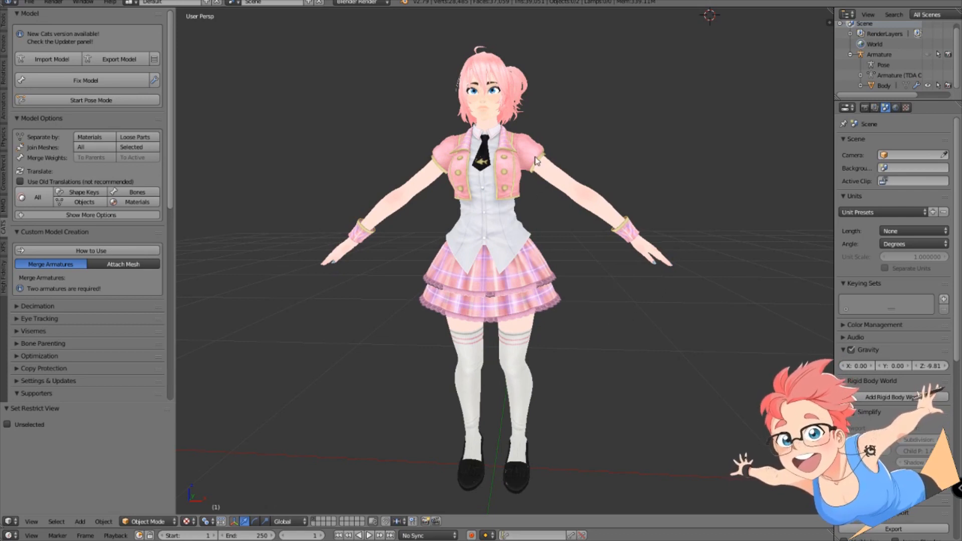
{"action": "middle_click_drag", "start_coordinate": [533, 179], "coordinate": [609, 285]}
{"action": "scroll", "coordinate": [545, 271], "scroll_direction": "up", "scroll_amount": 3}
{"action": "scroll", "coordinate": [598, 292], "scroll_direction": "up", "scroll_amount": 2}
{"action": "scroll", "coordinate": [620, 321], "scroll_direction": "down", "scroll_amount": 3}
{"action": "scroll", "coordinate": [622, 325], "scroll_direction": "down", "scroll_amount": 4}
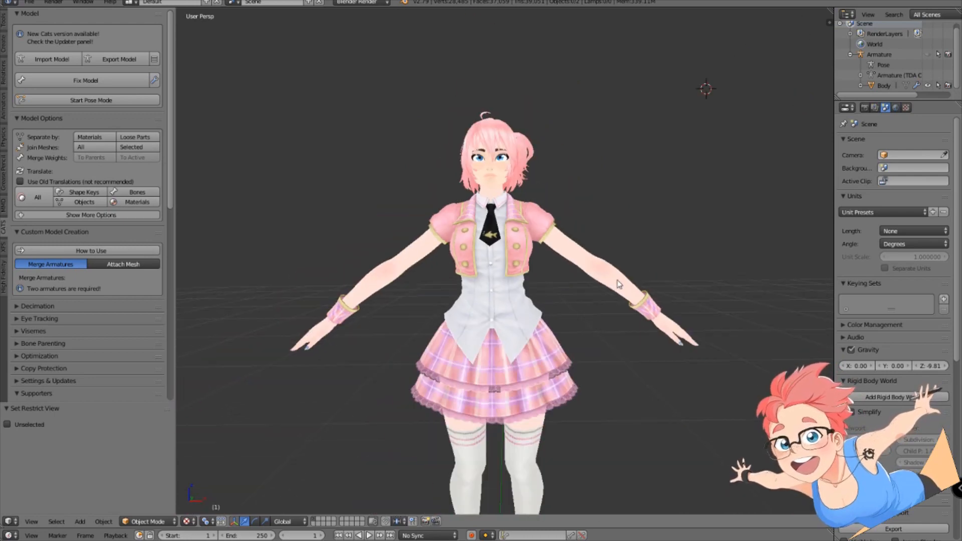
{"action": "middle_click_drag", "start_coordinate": [624, 320], "coordinate": [601, 268], "text": "shift"}
{"action": "scroll", "coordinate": [600, 270], "scroll_direction": "down", "scroll_amount": 1}
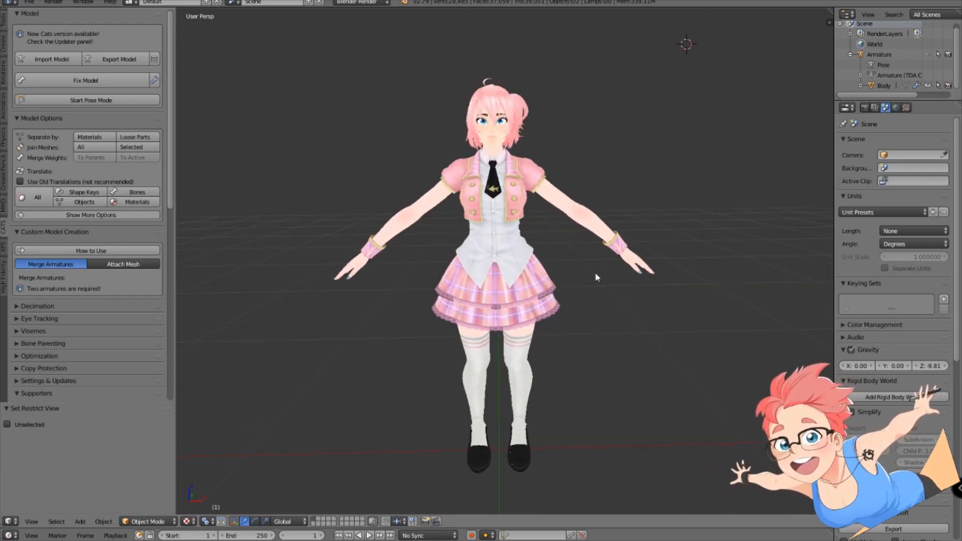